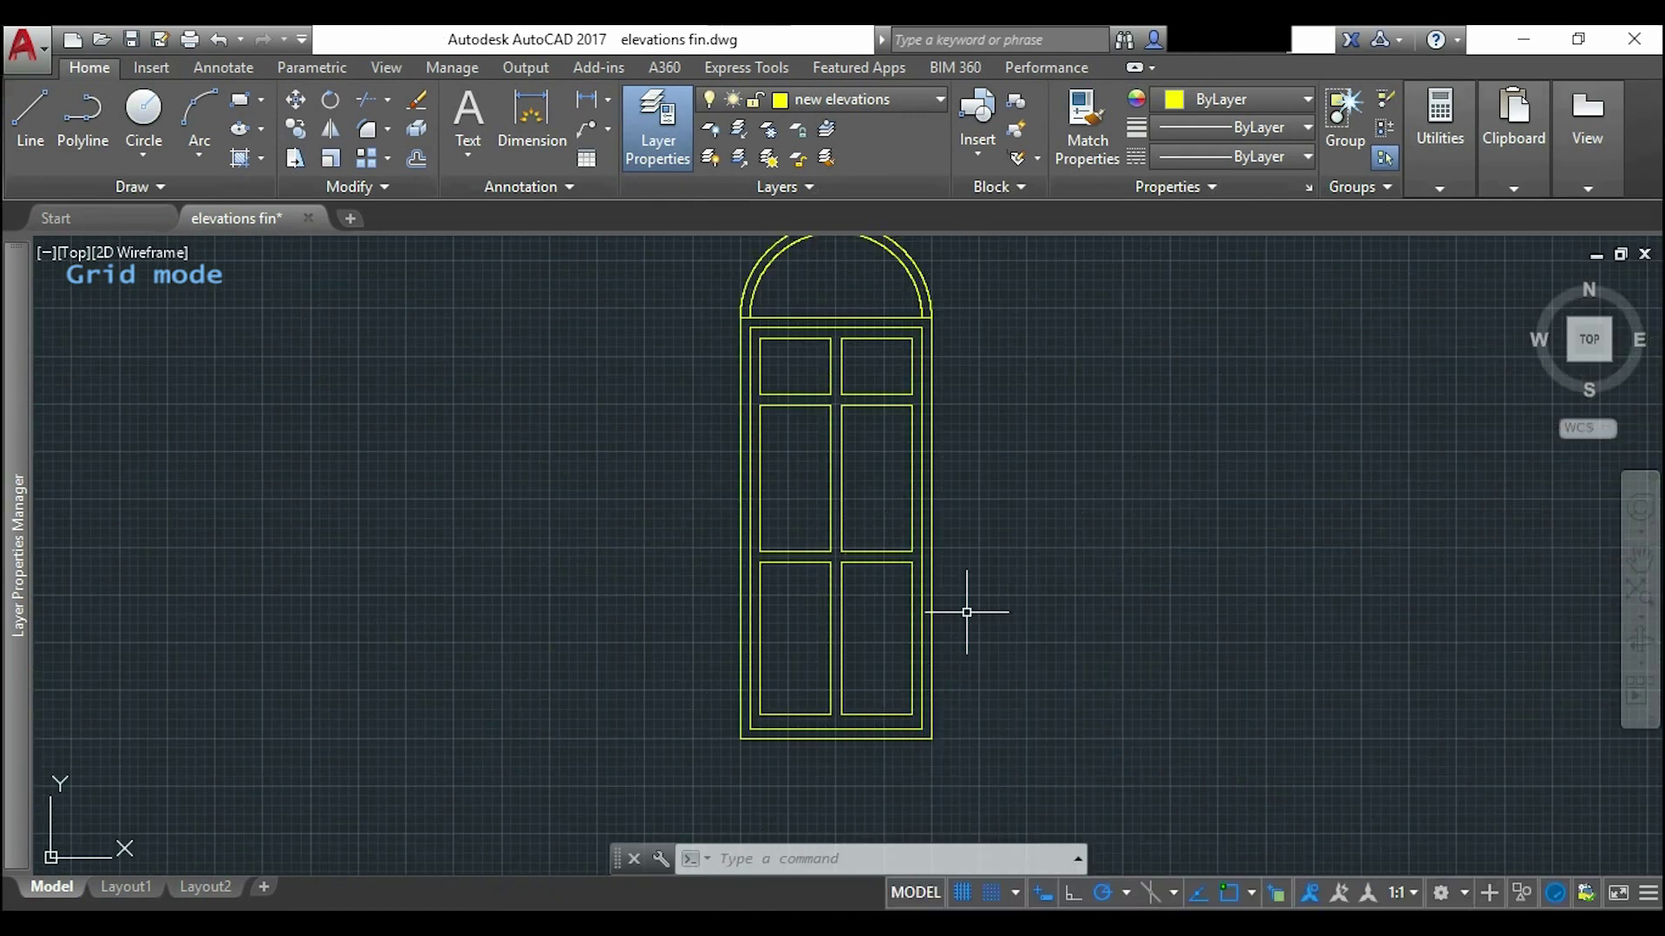
Turn on Snap in Drafting Settings so points lock to the 10-unit X and Y spacing.
scroll(966, 612, "up", 2)
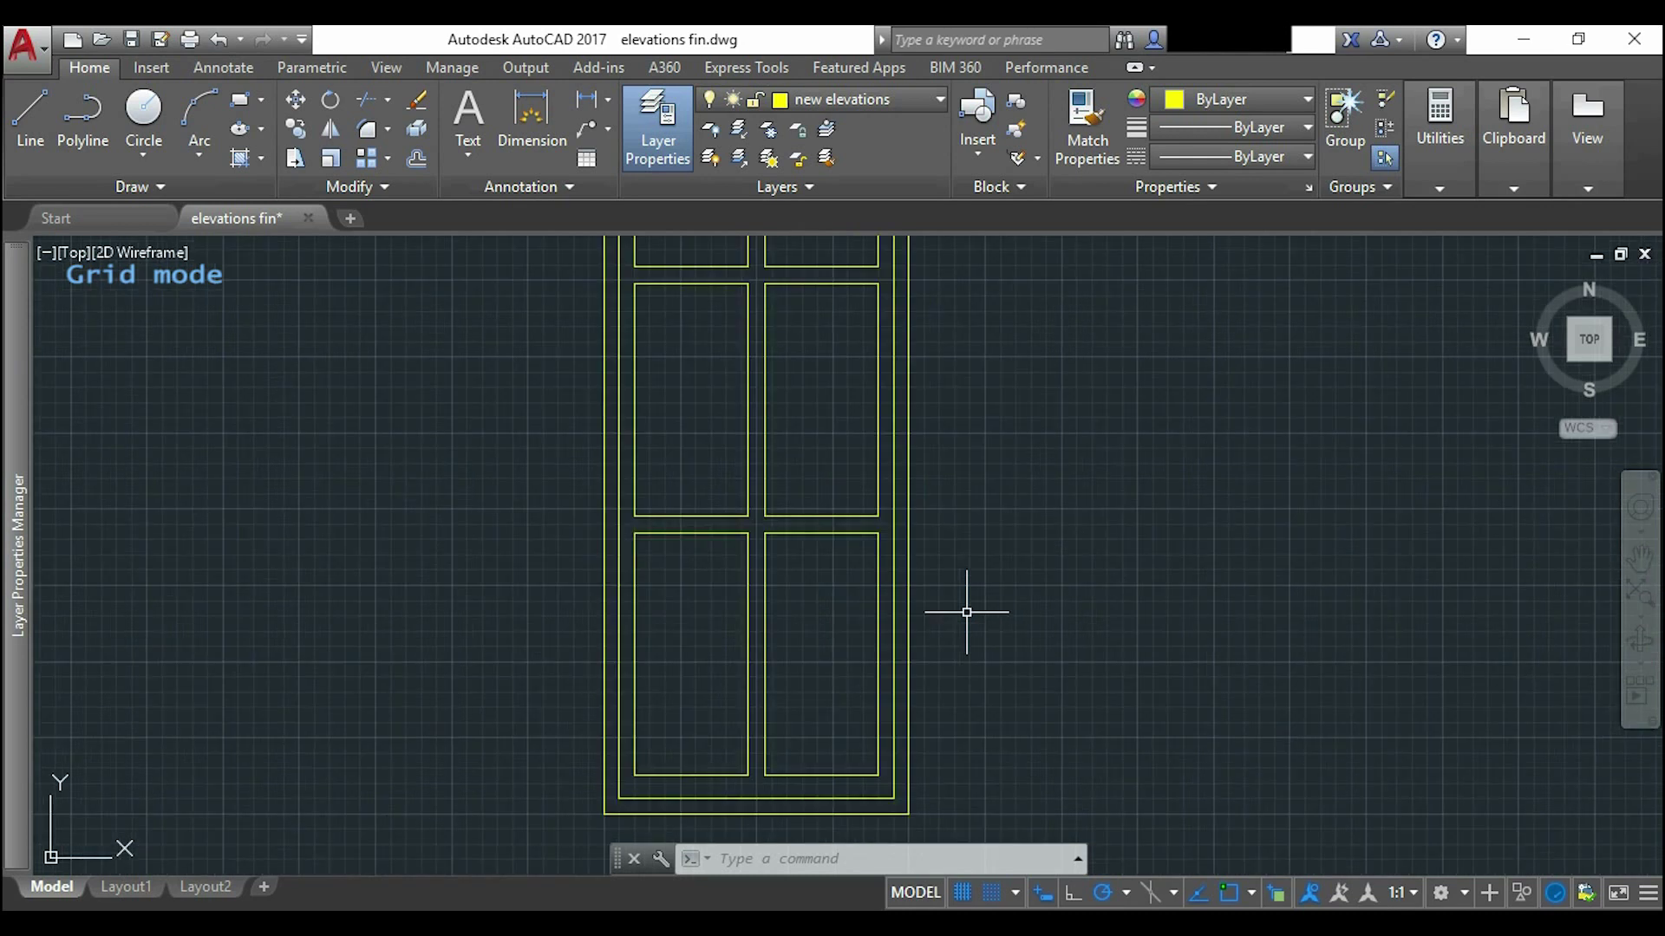
scroll(967, 612, "up", 4)
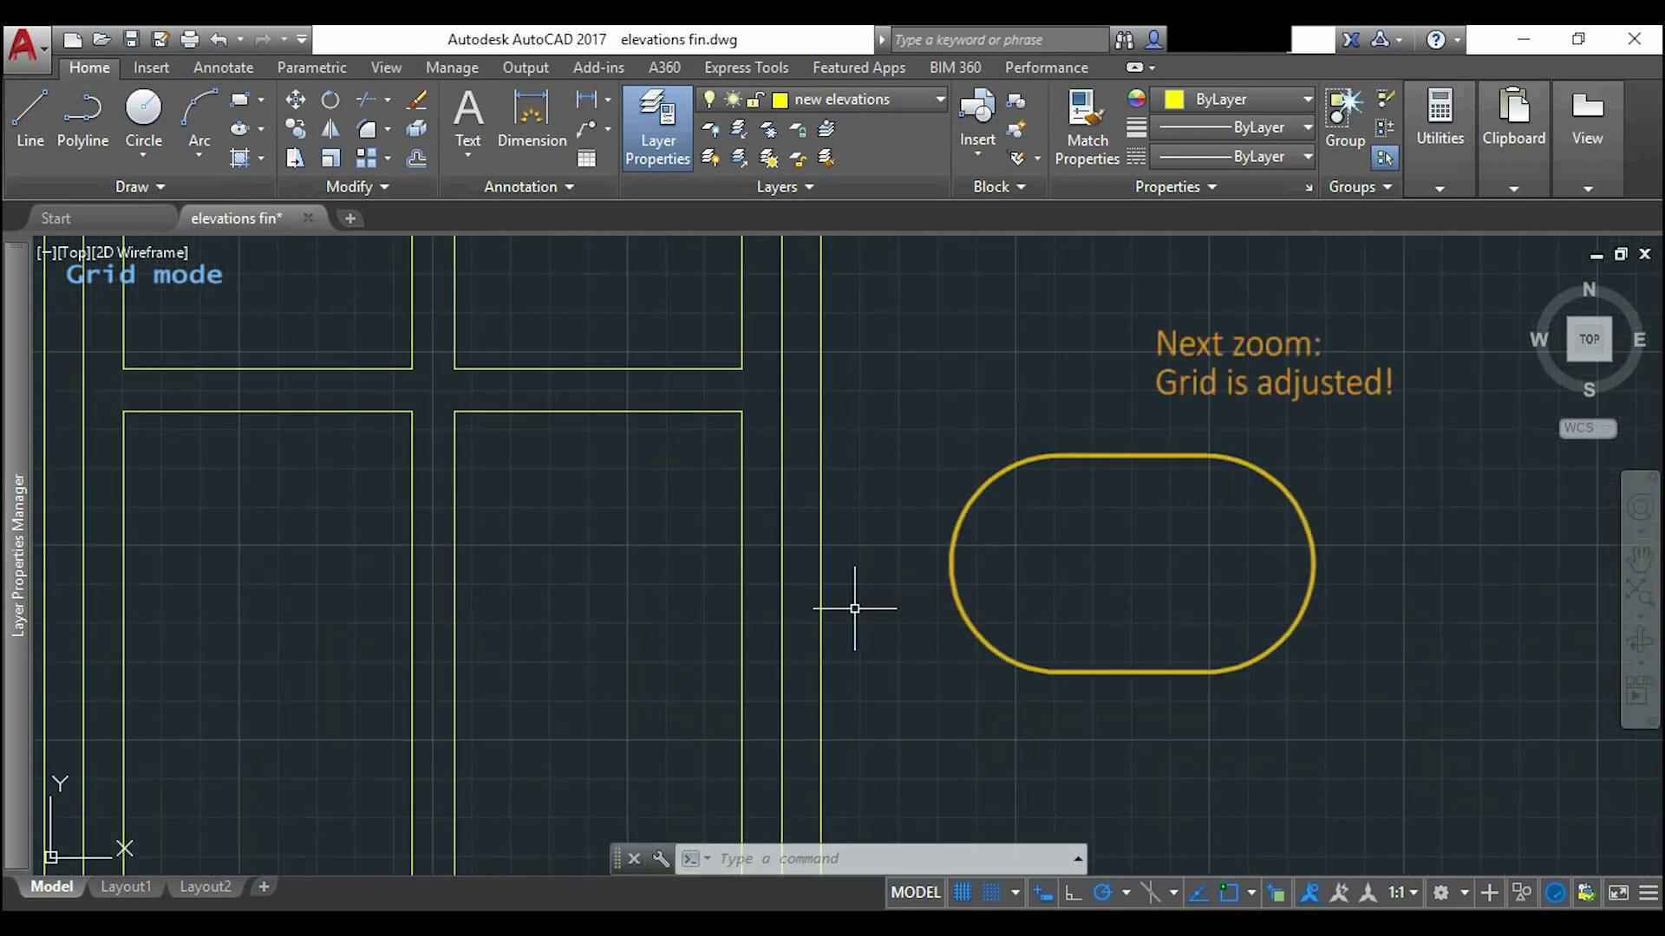
scroll(854, 608, "up", 2)
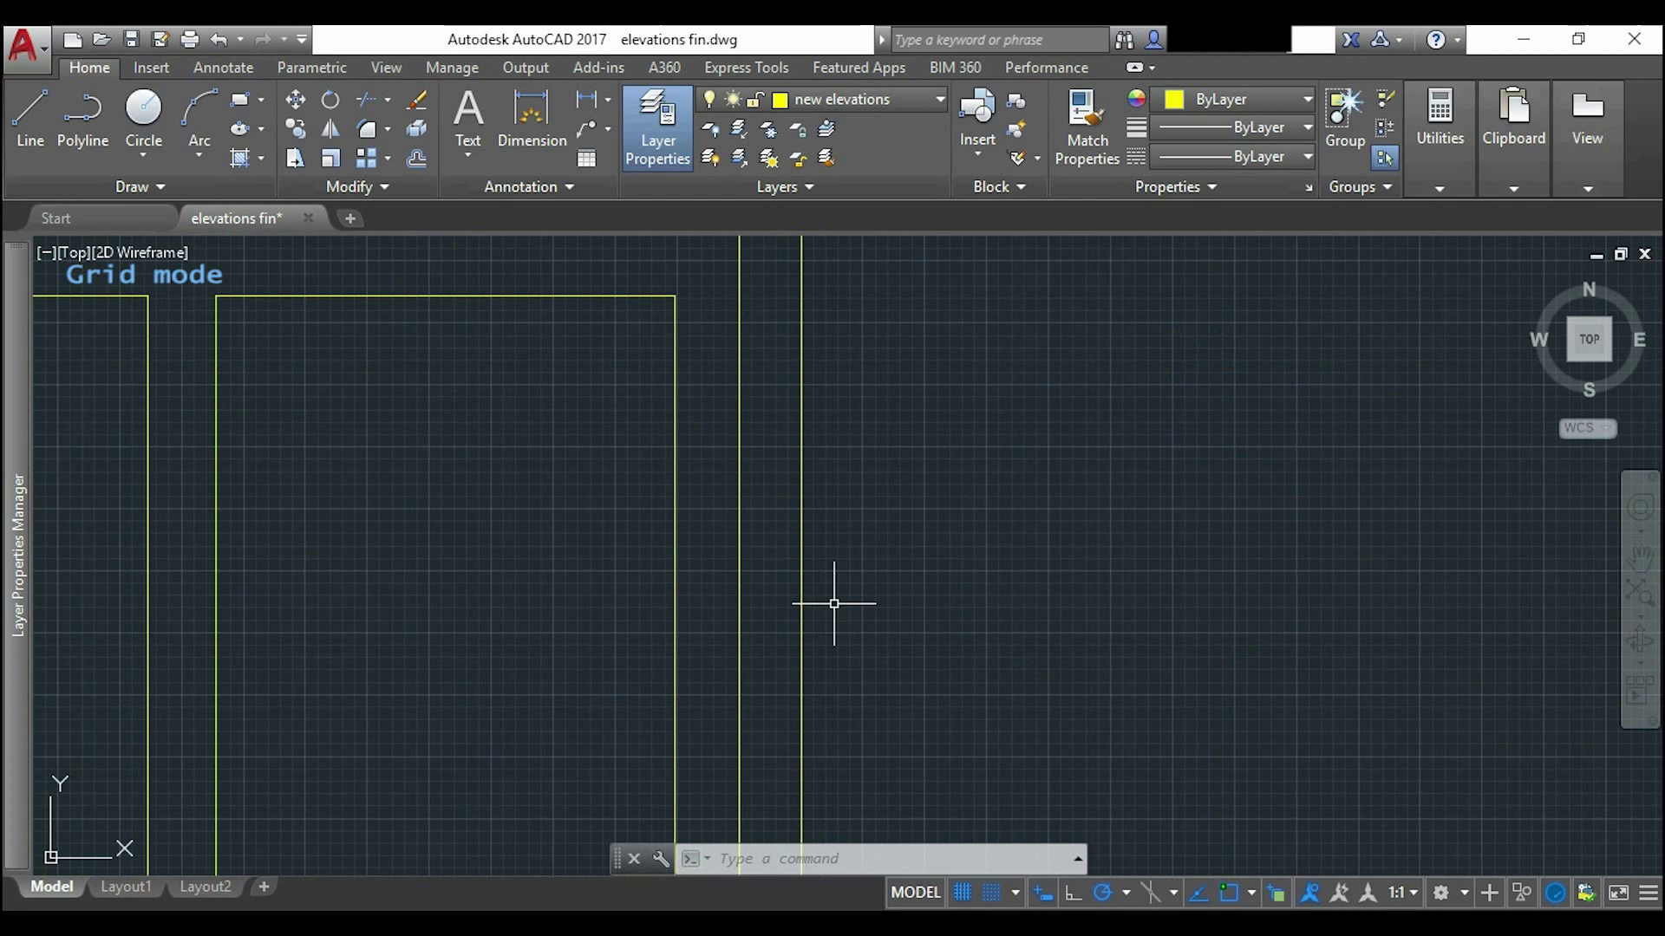
scroll(834, 603, "up", 2)
scroll(737, 588, "up", 6)
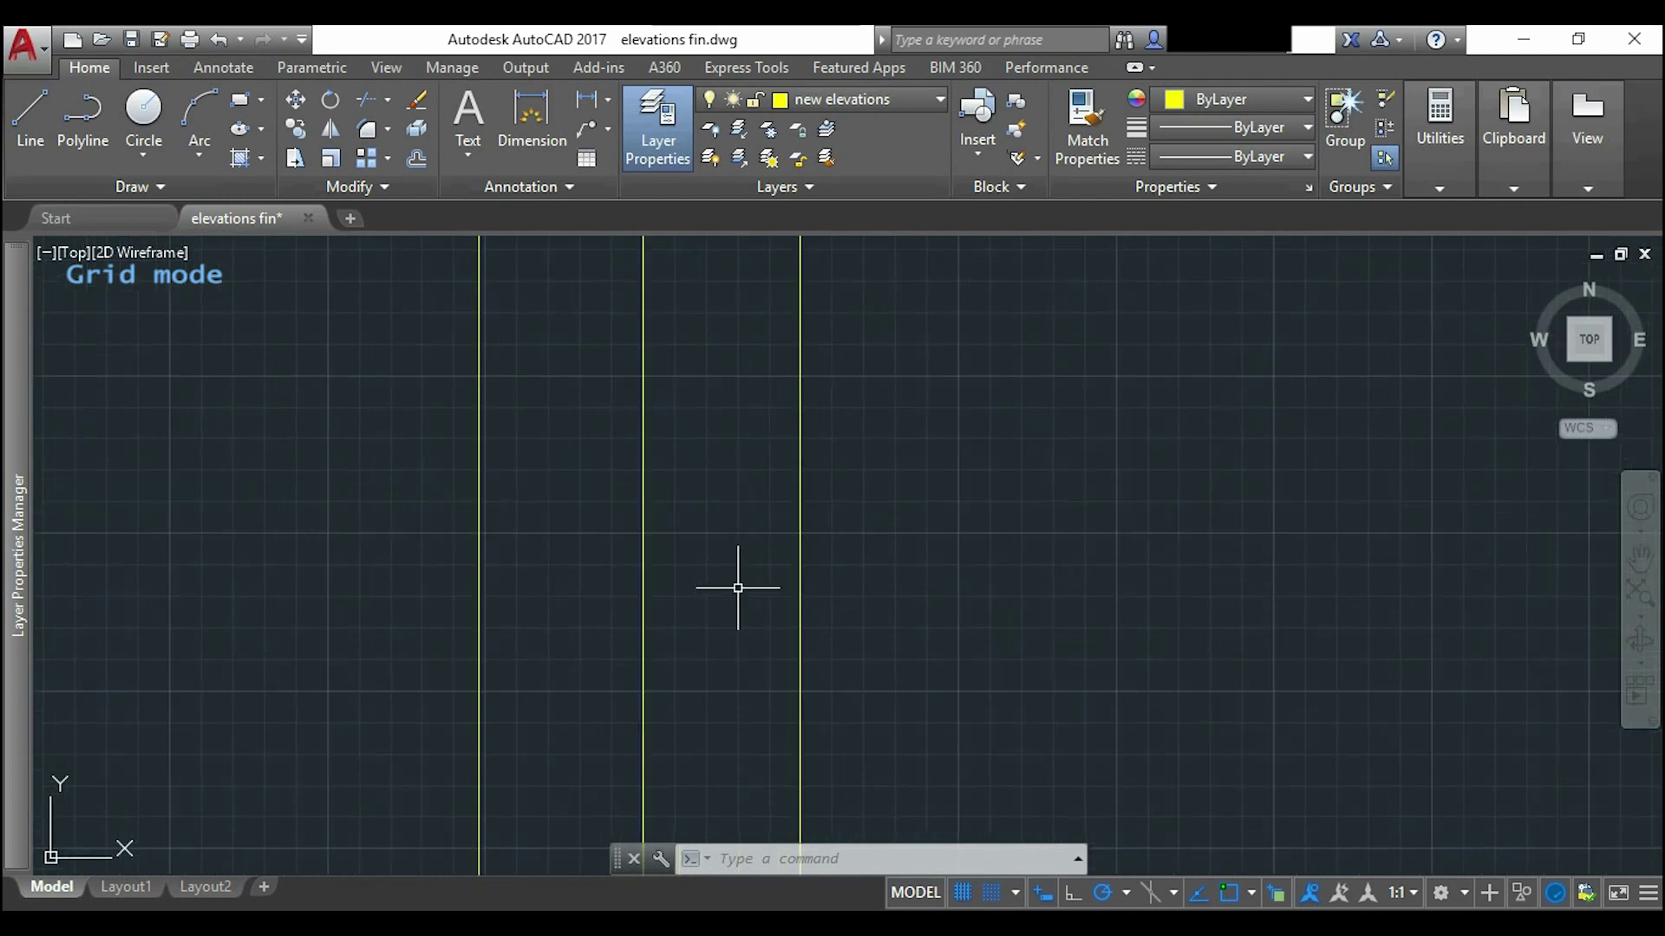
scroll(738, 588, "up", 2)
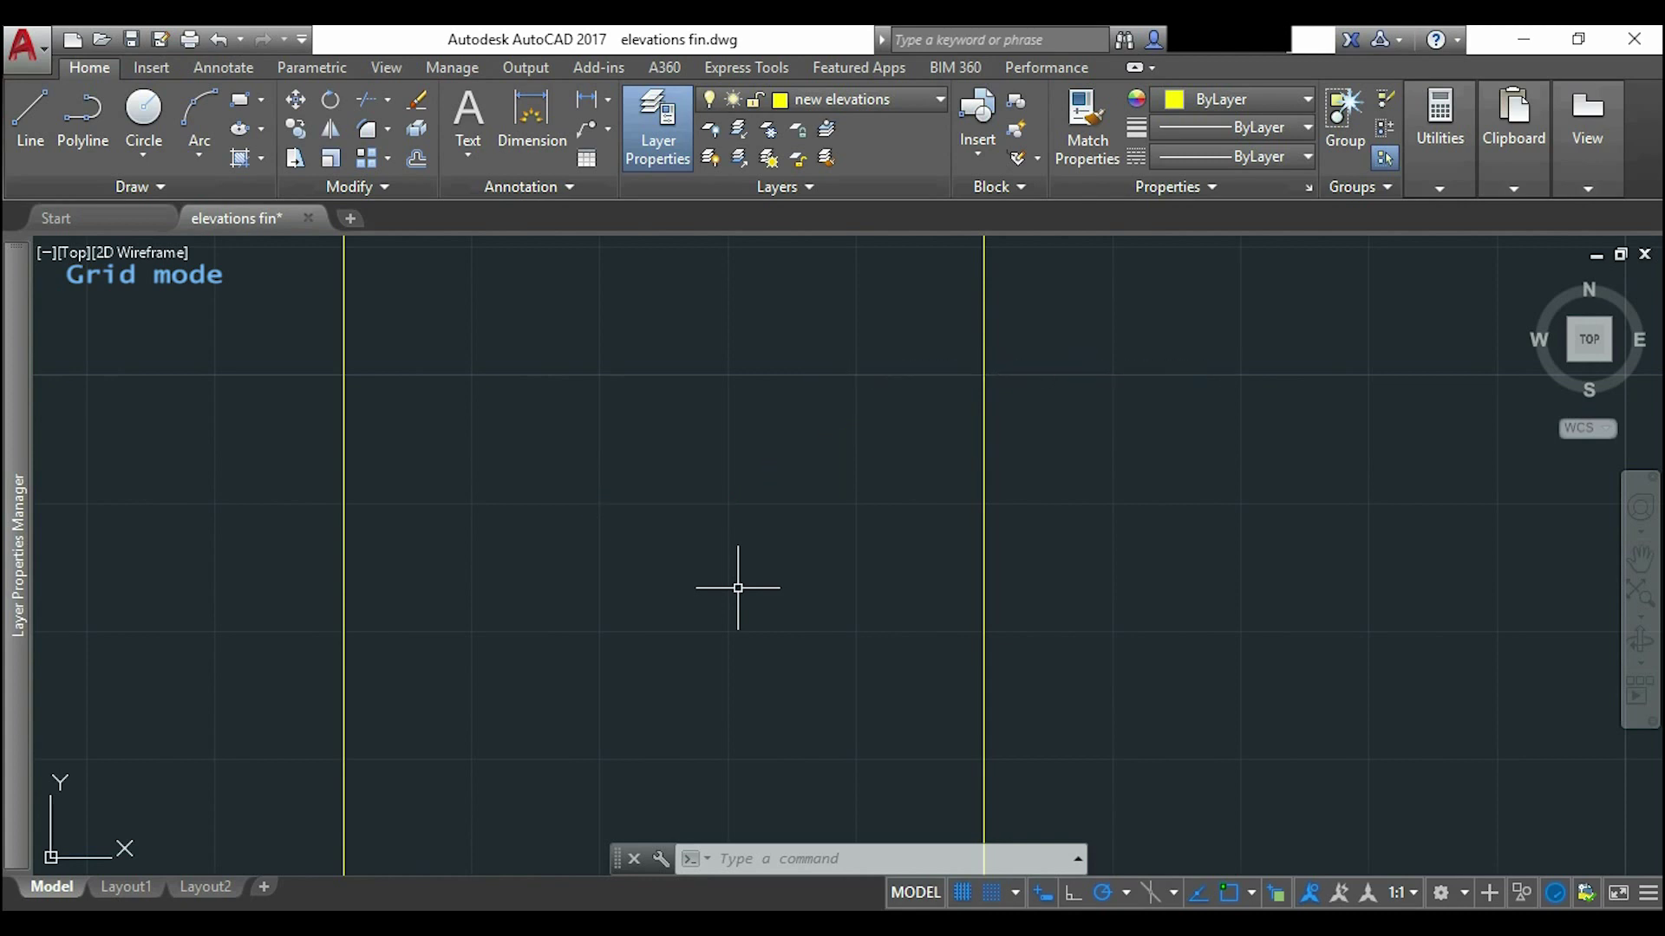
scroll(1047, 483, "up", 5)
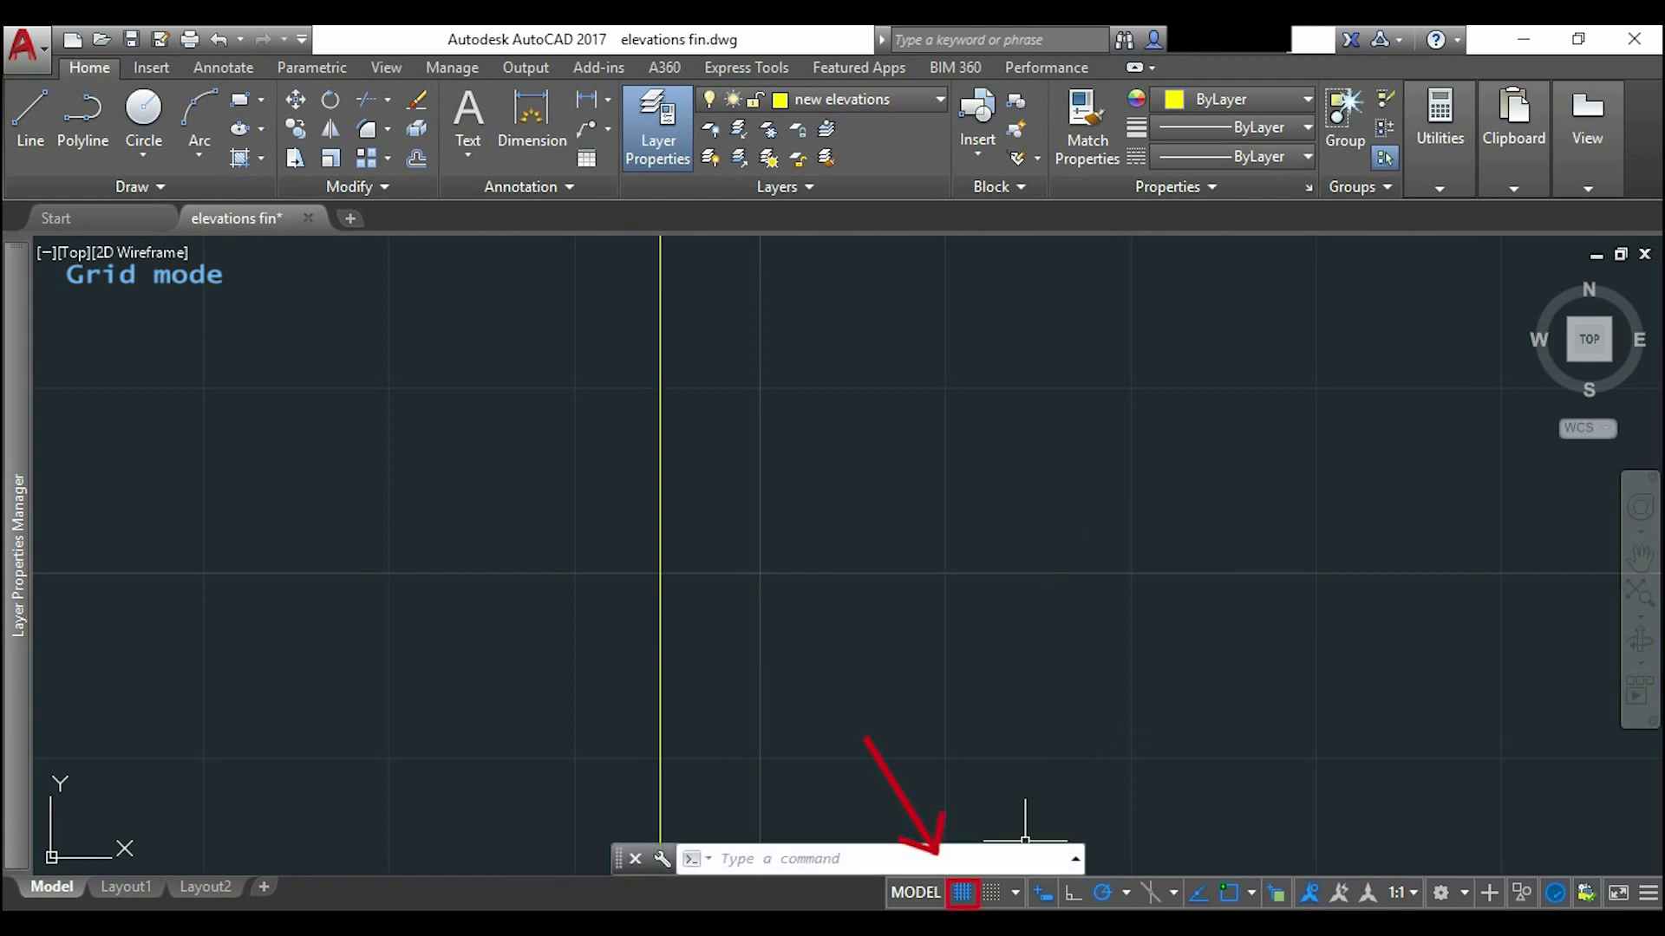
right_click(963, 894)
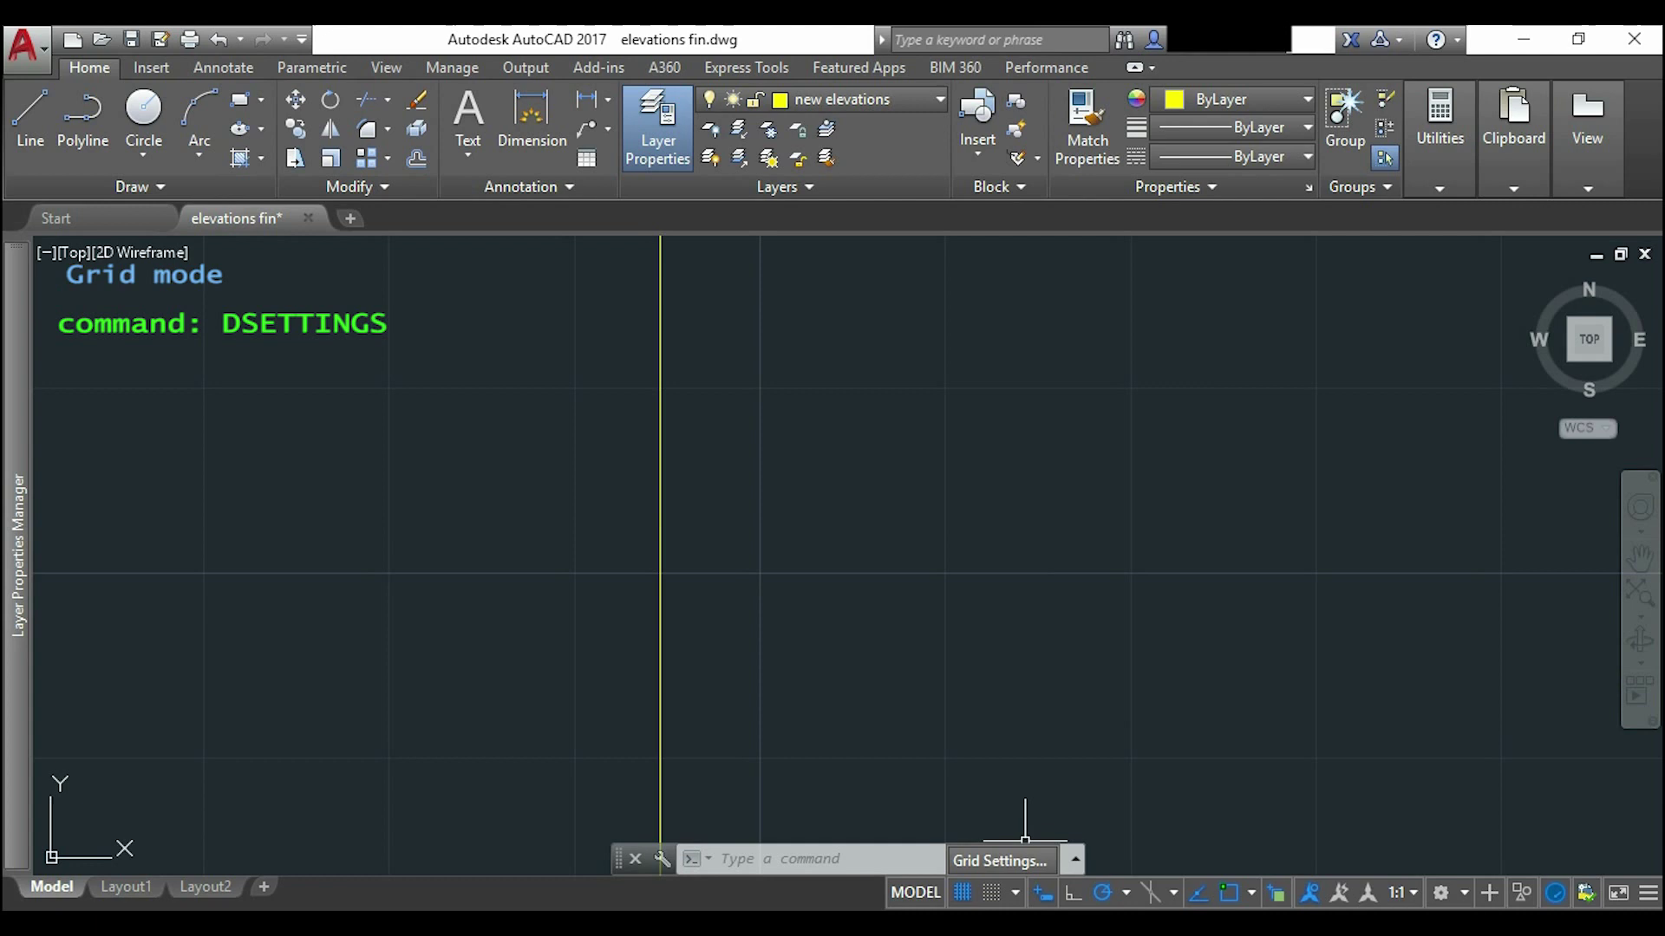
left_click(1004, 860)
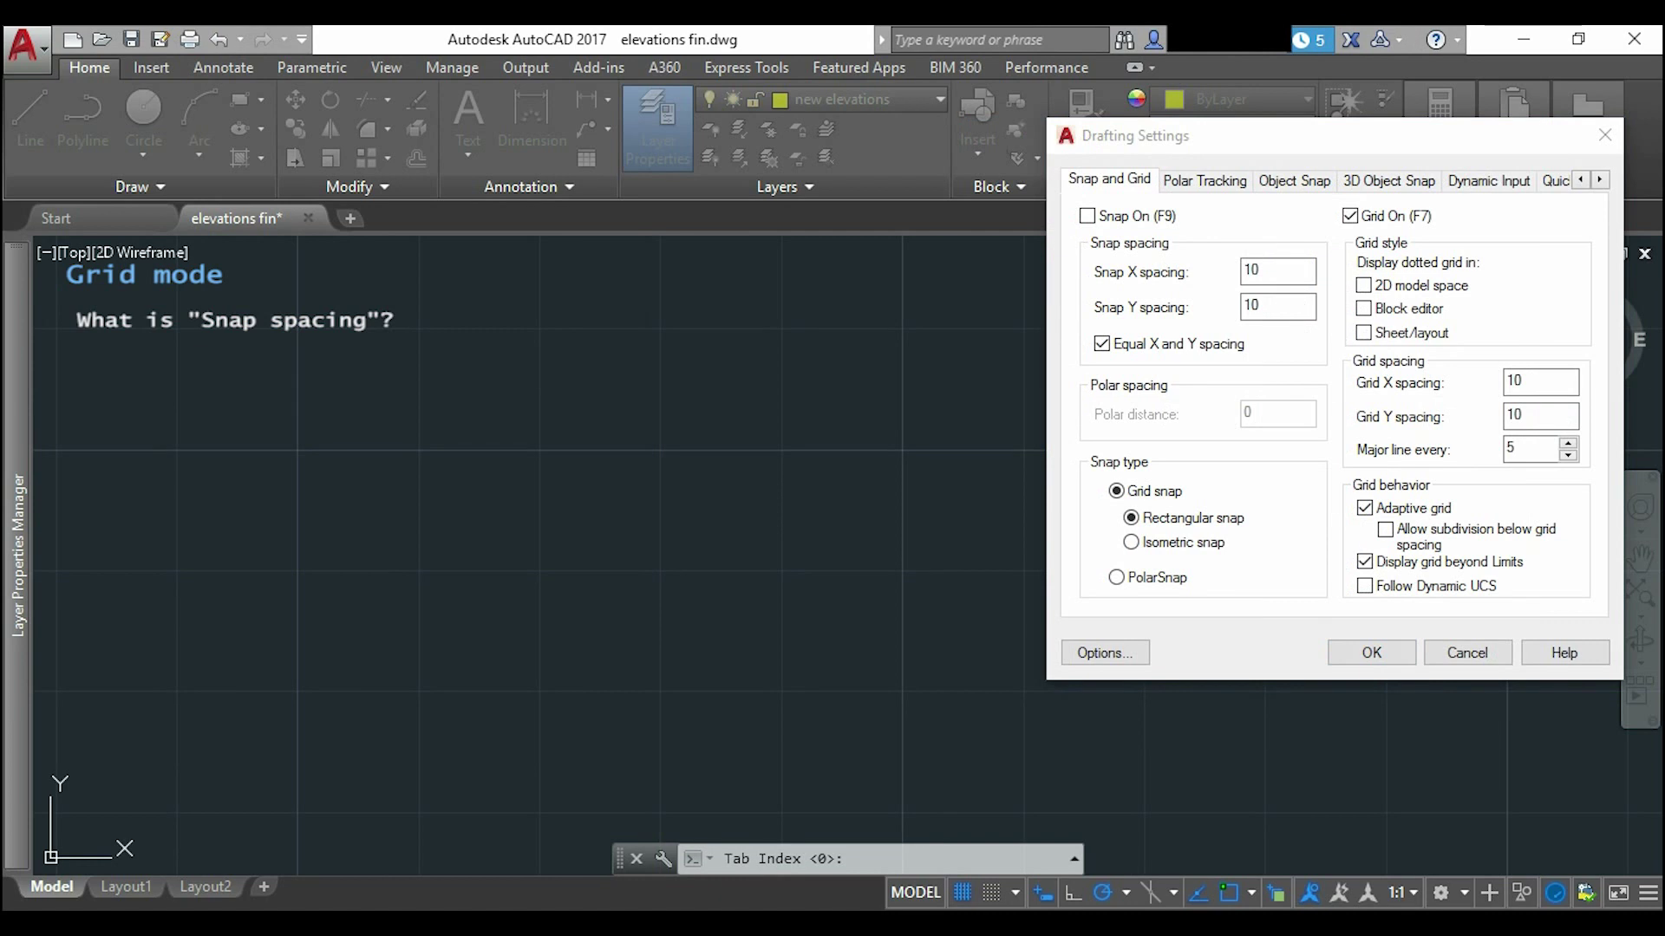
left_click(1087, 215)
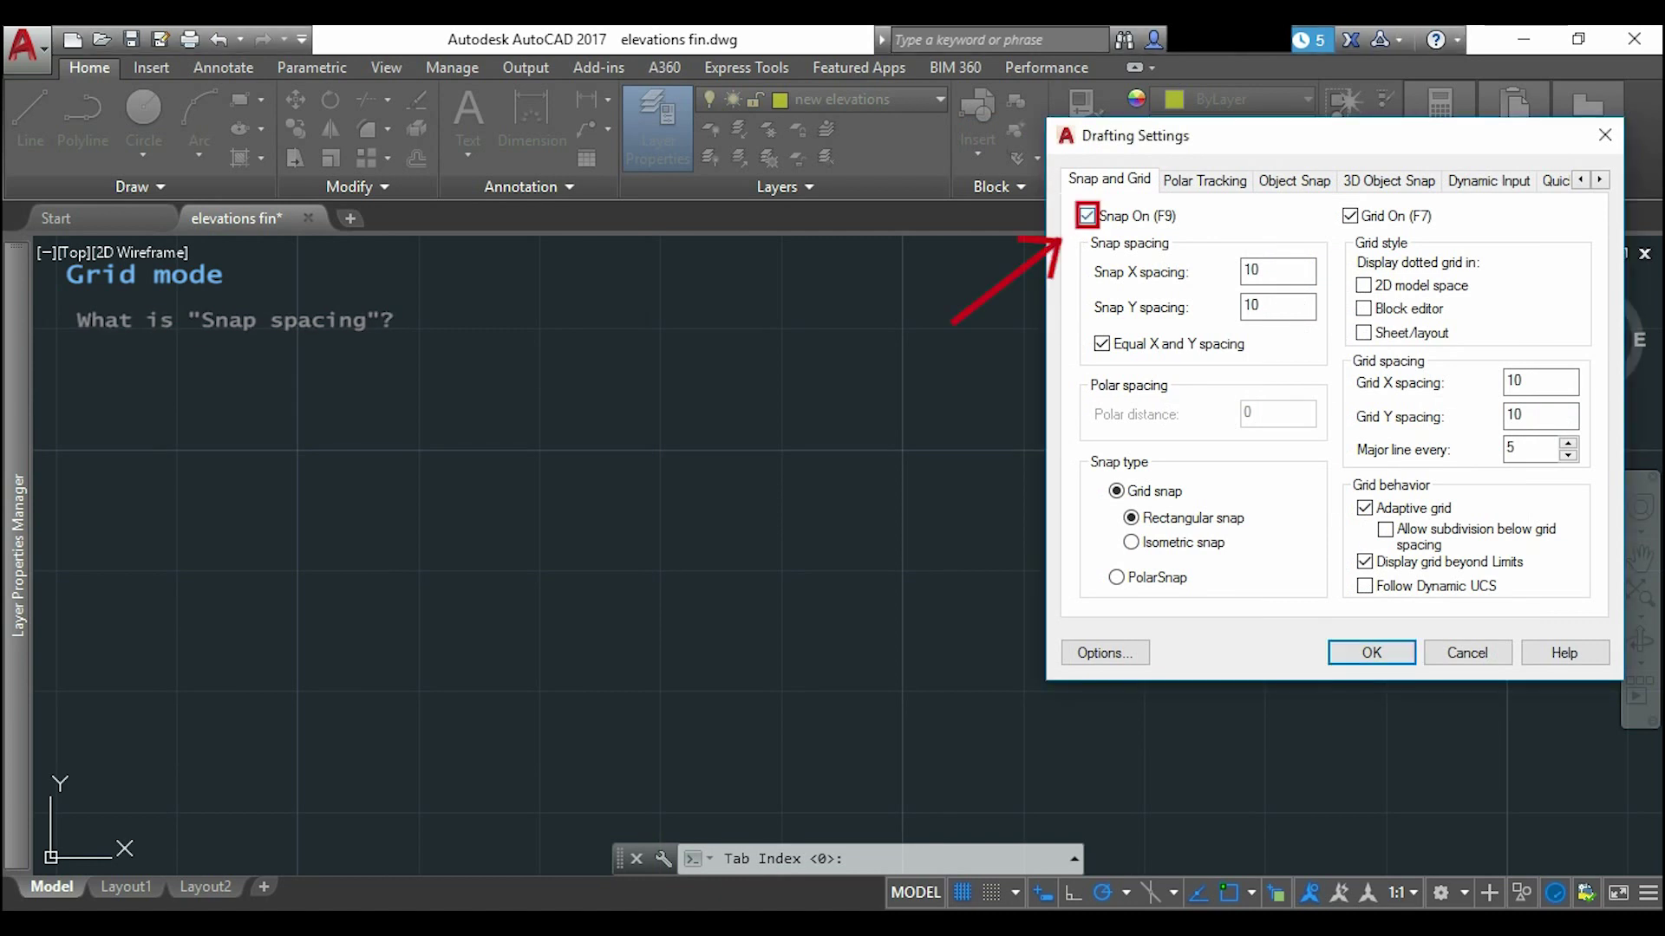
left_click(1370, 652)
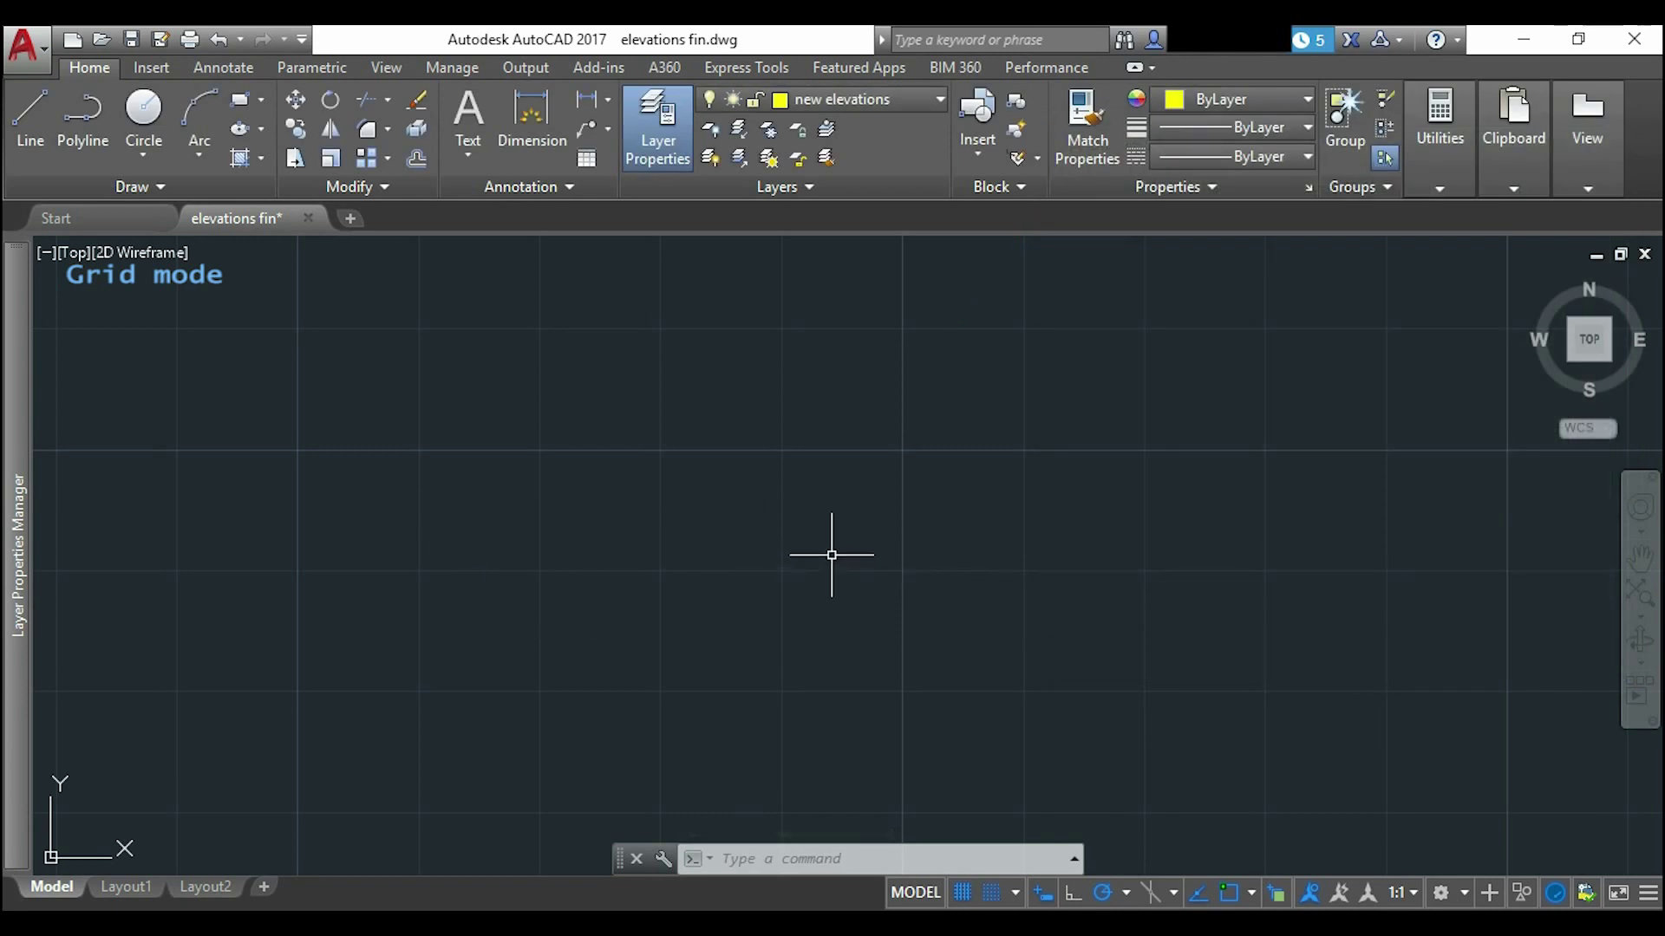
type("l")
key("Return")
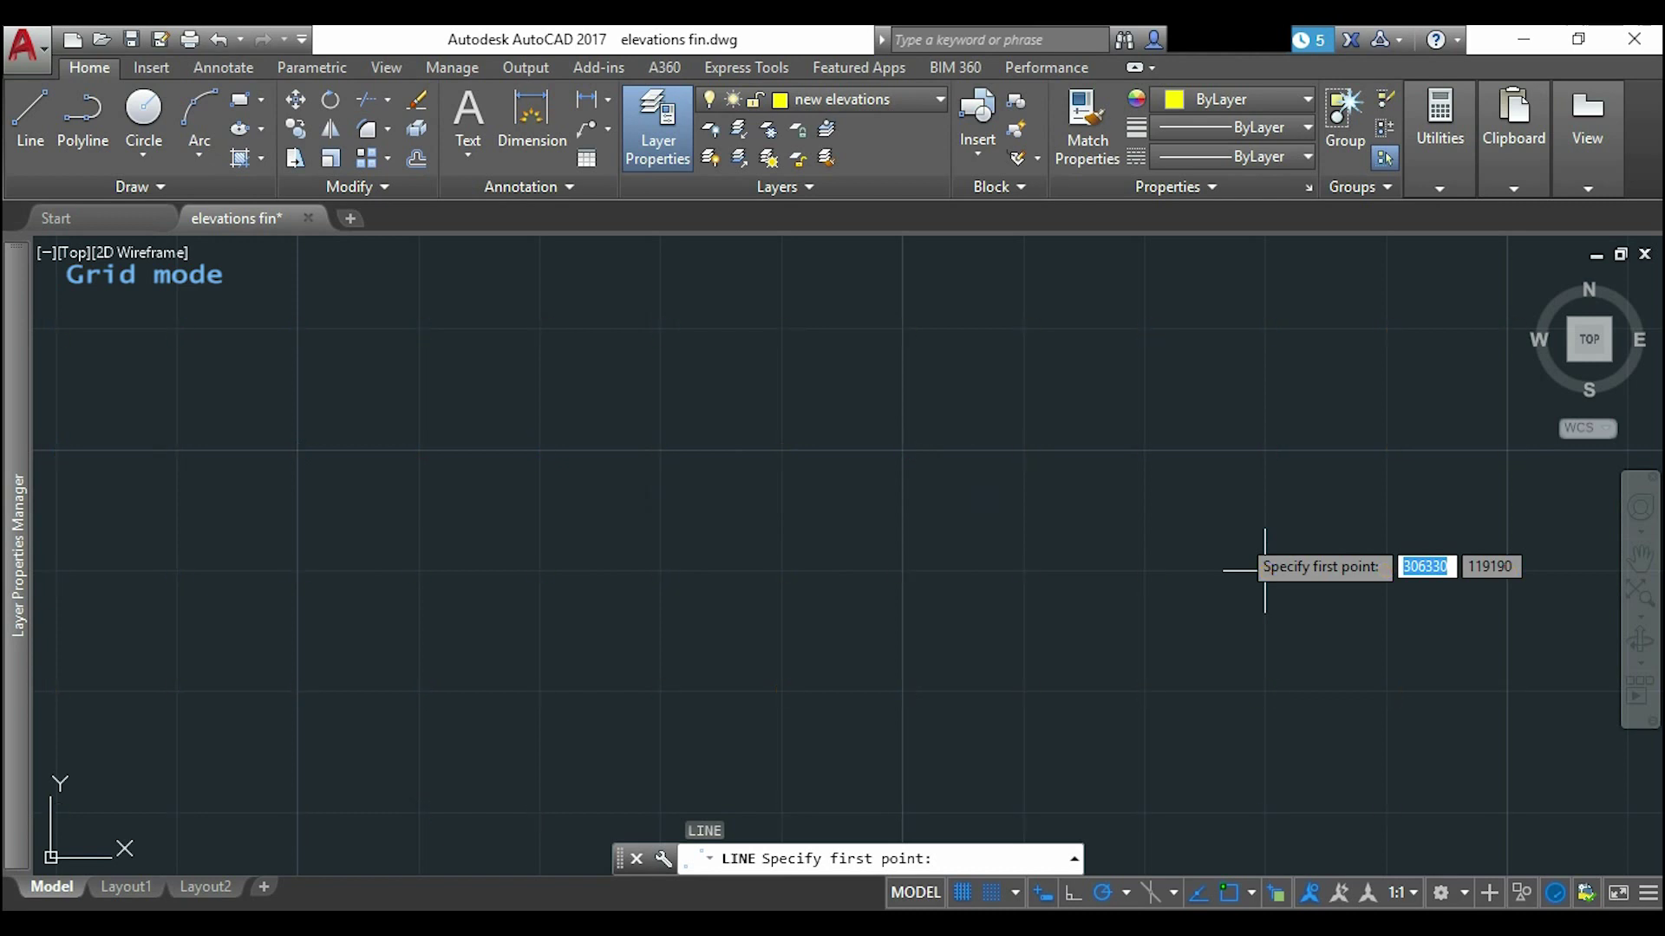
key("Escape")
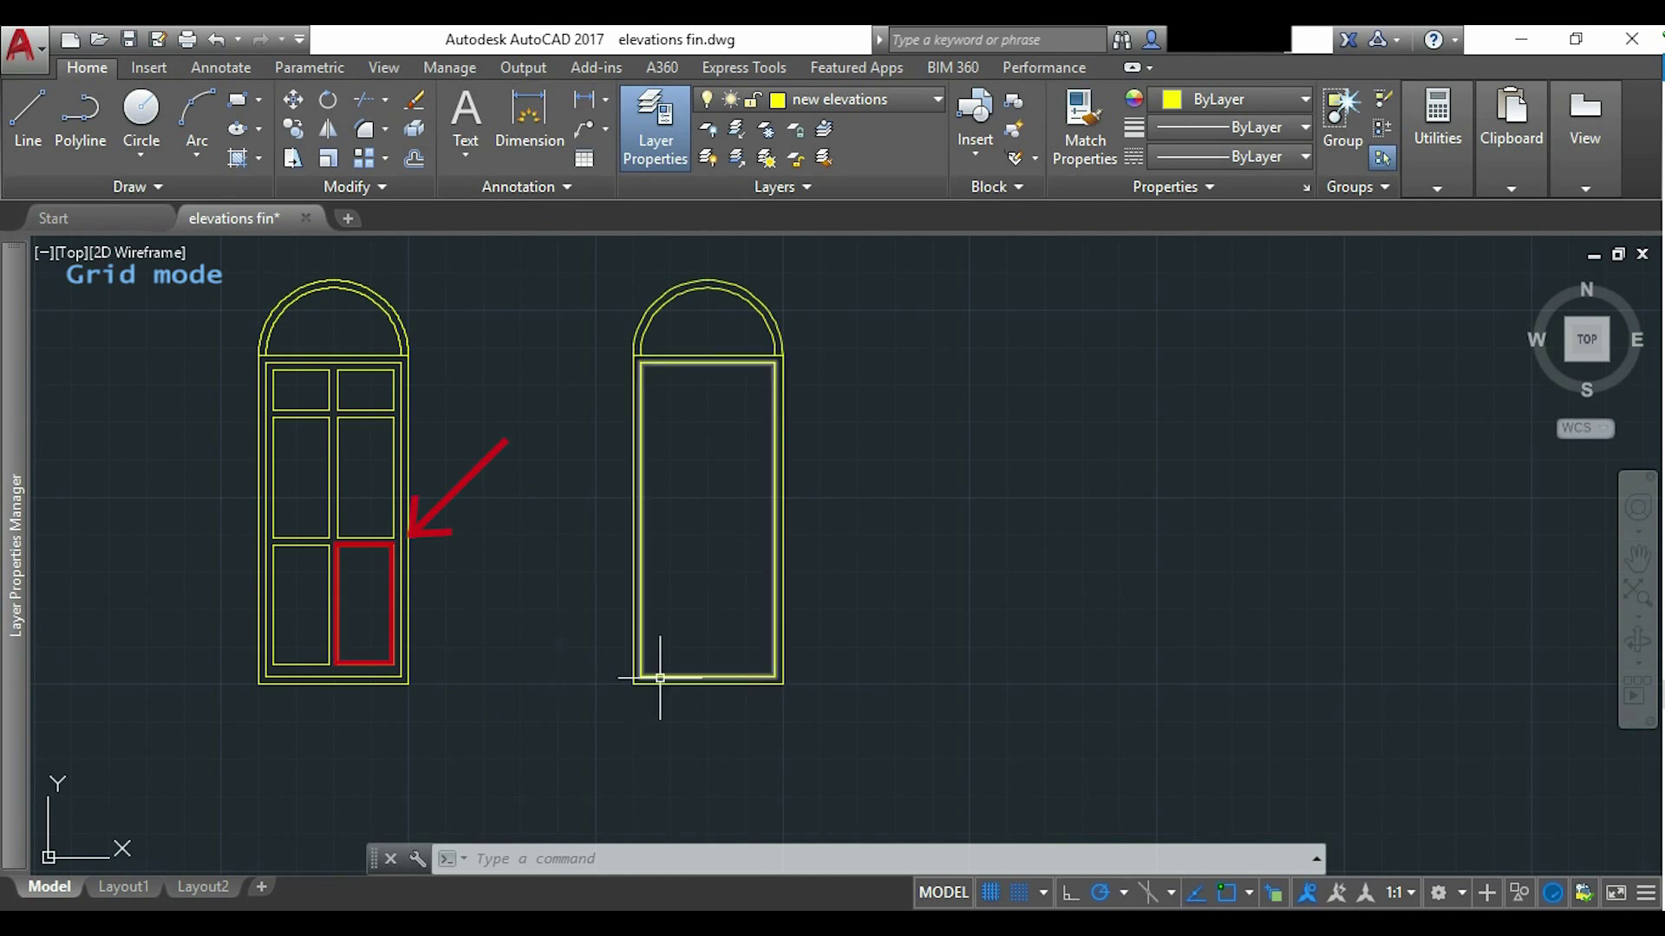
Start a polyline at the panel's first corner inside the frame and draw the 370 mm bottom edge.
scroll(767, 677, "up", 3)
scroll(768, 676, "up", 3)
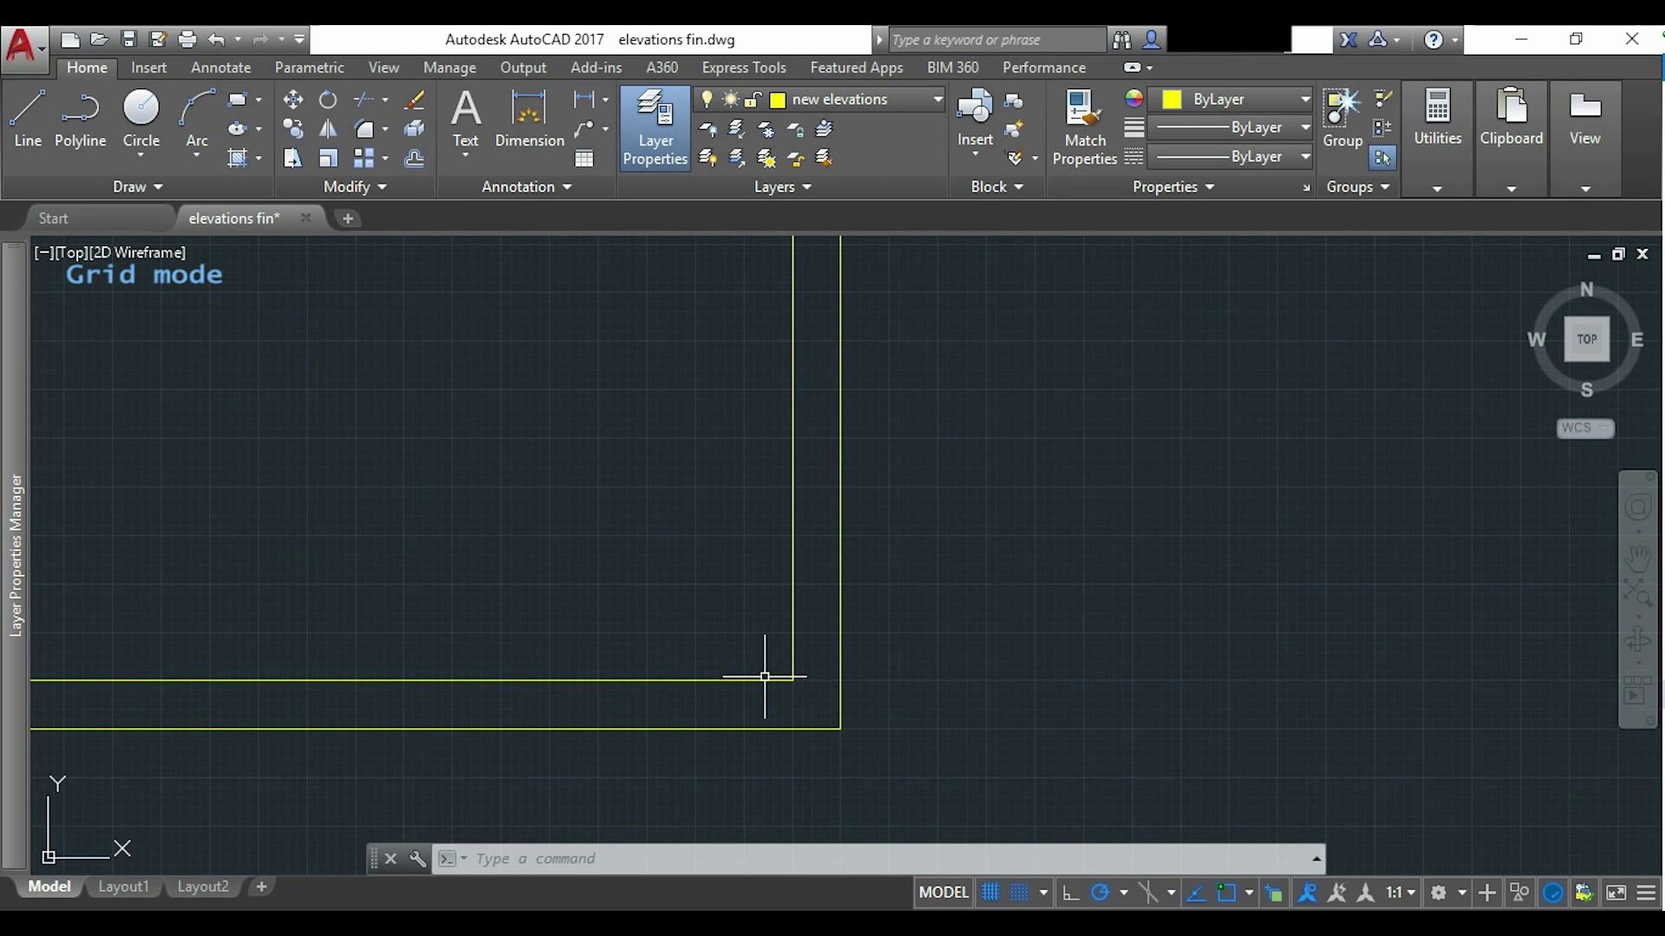
scroll(793, 590, "up", 1)
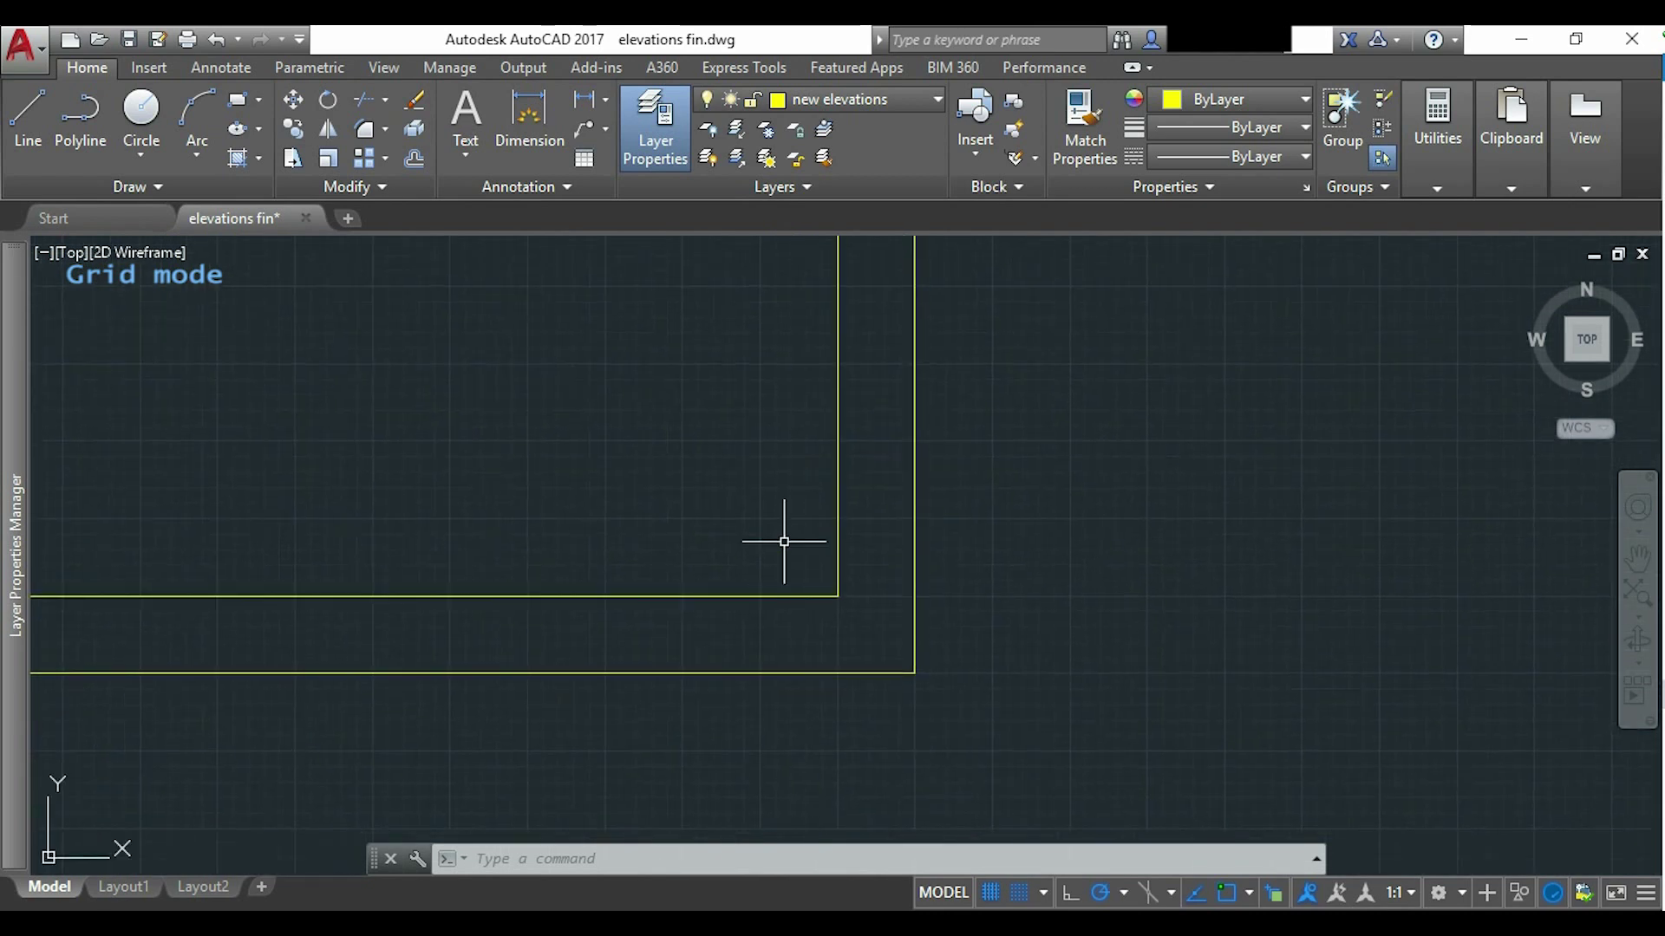
scroll(784, 541, "up", 2)
middle_click_drag(784, 541, 811, 446)
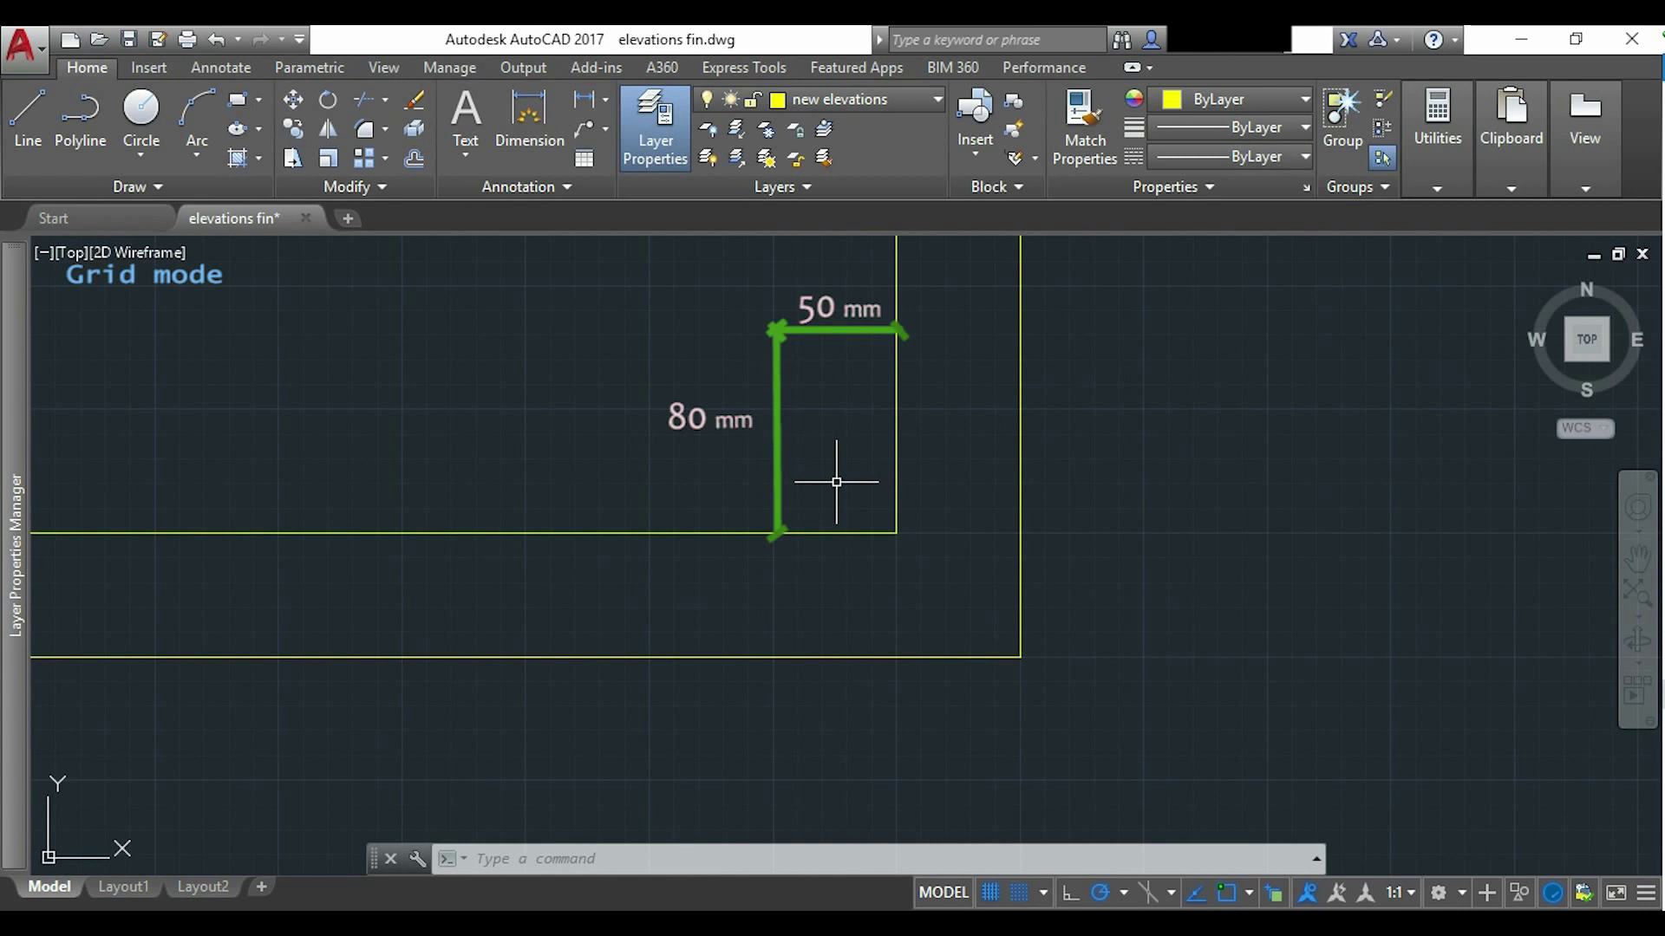
type("l")
key("Return")
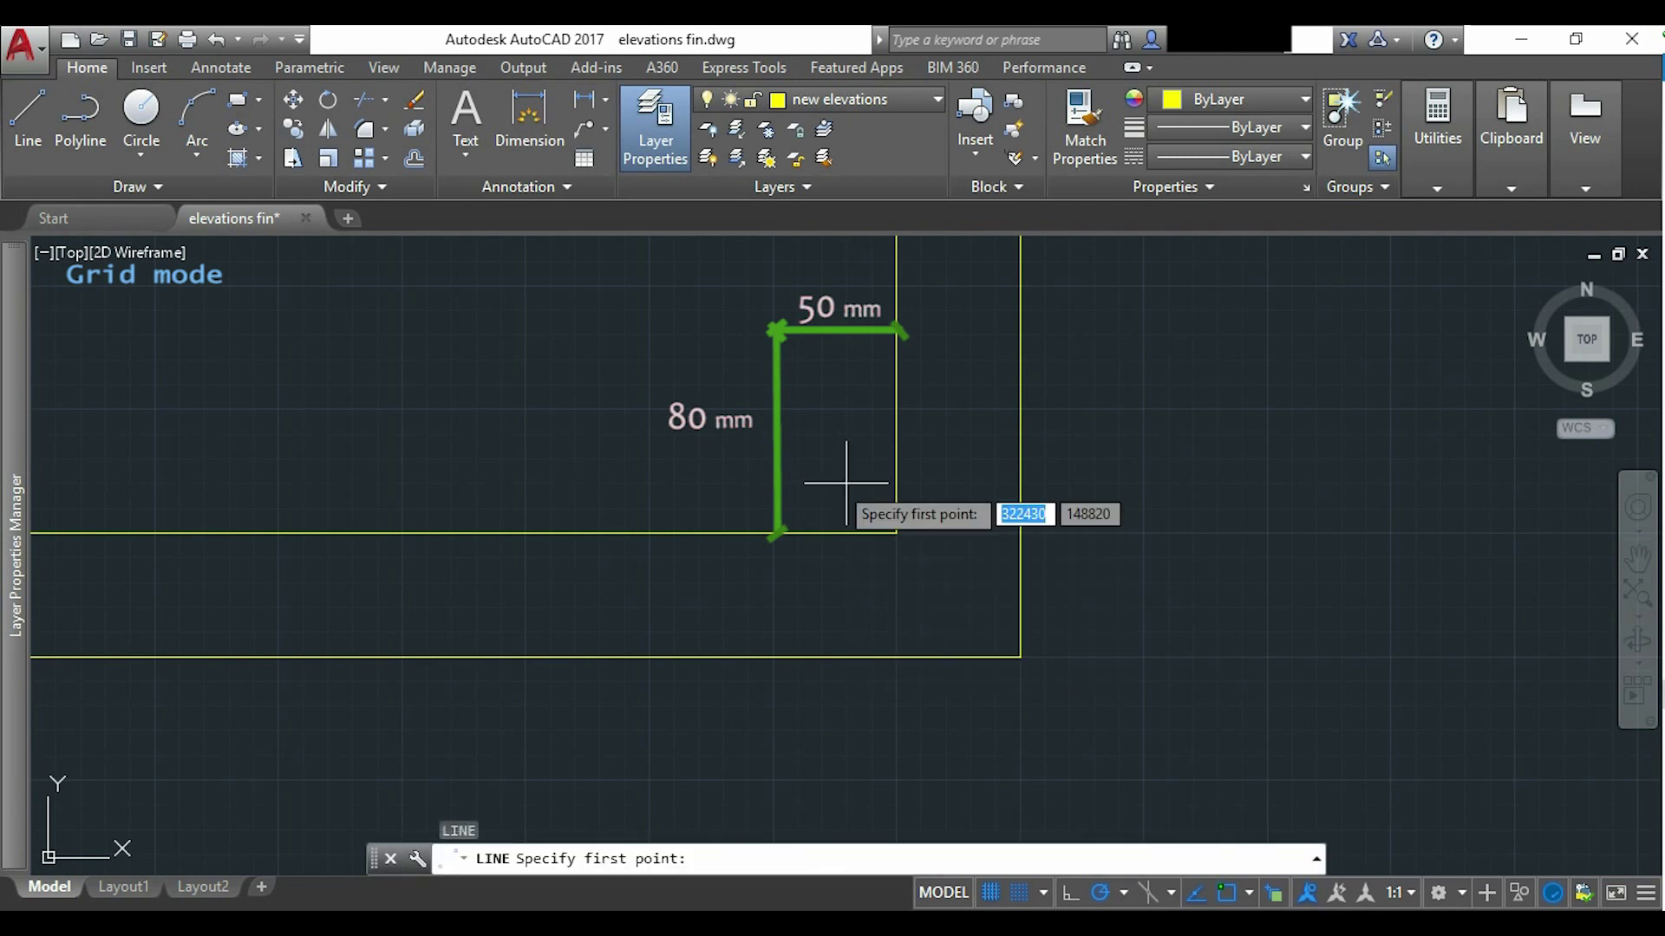
key("Escape")
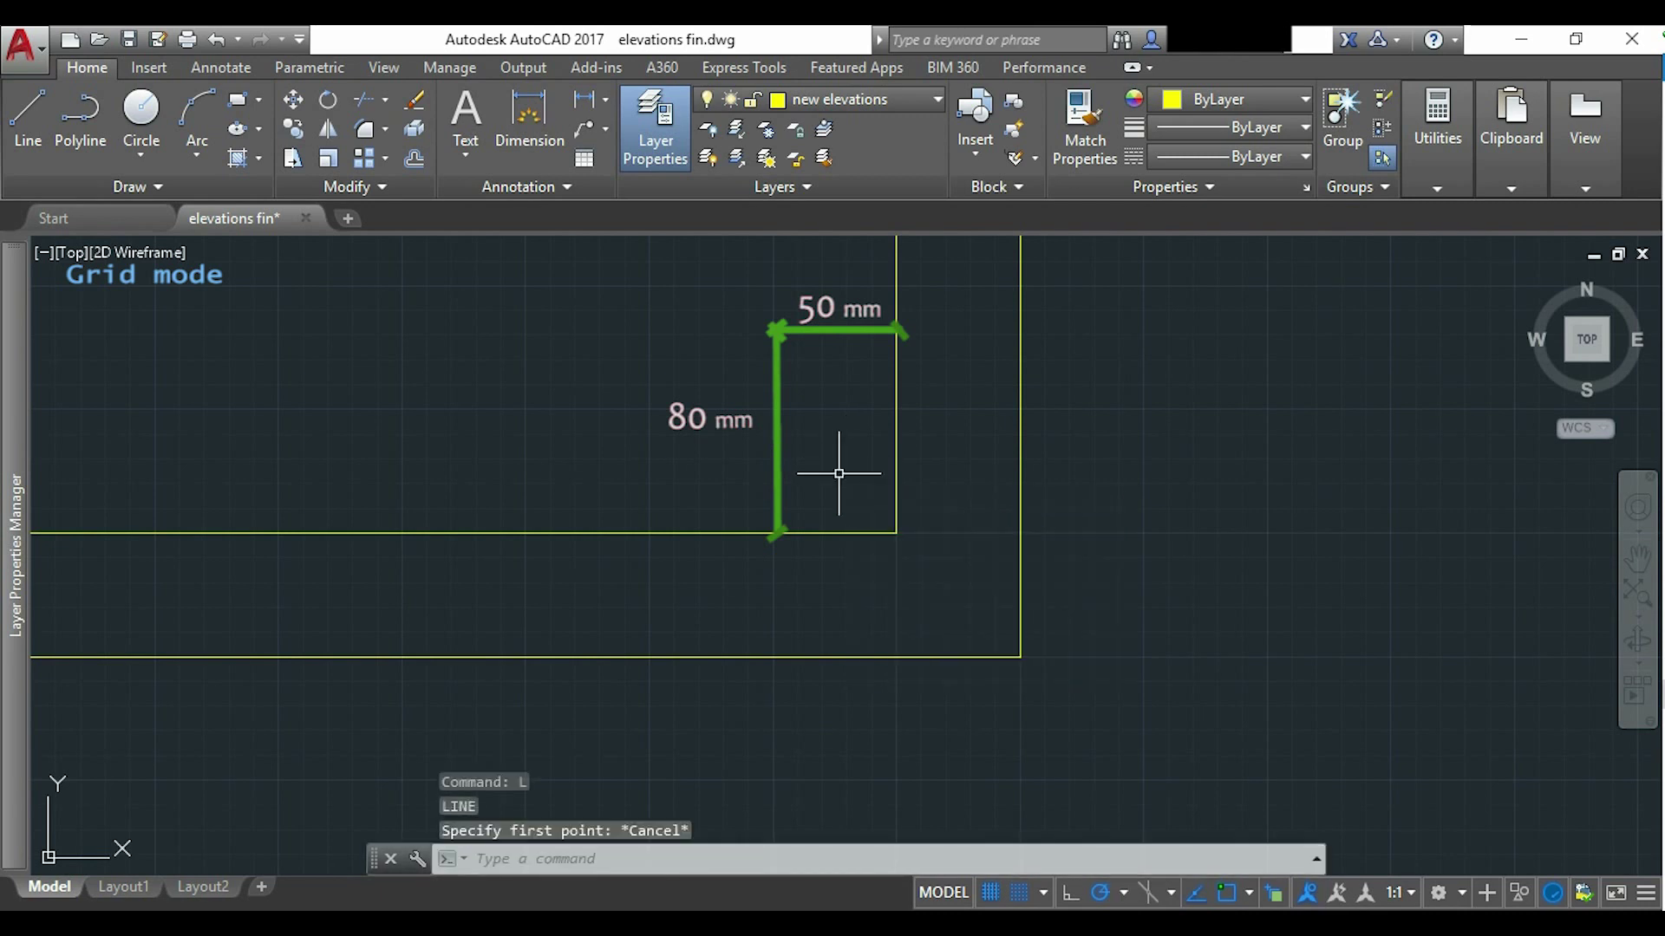
type("pl")
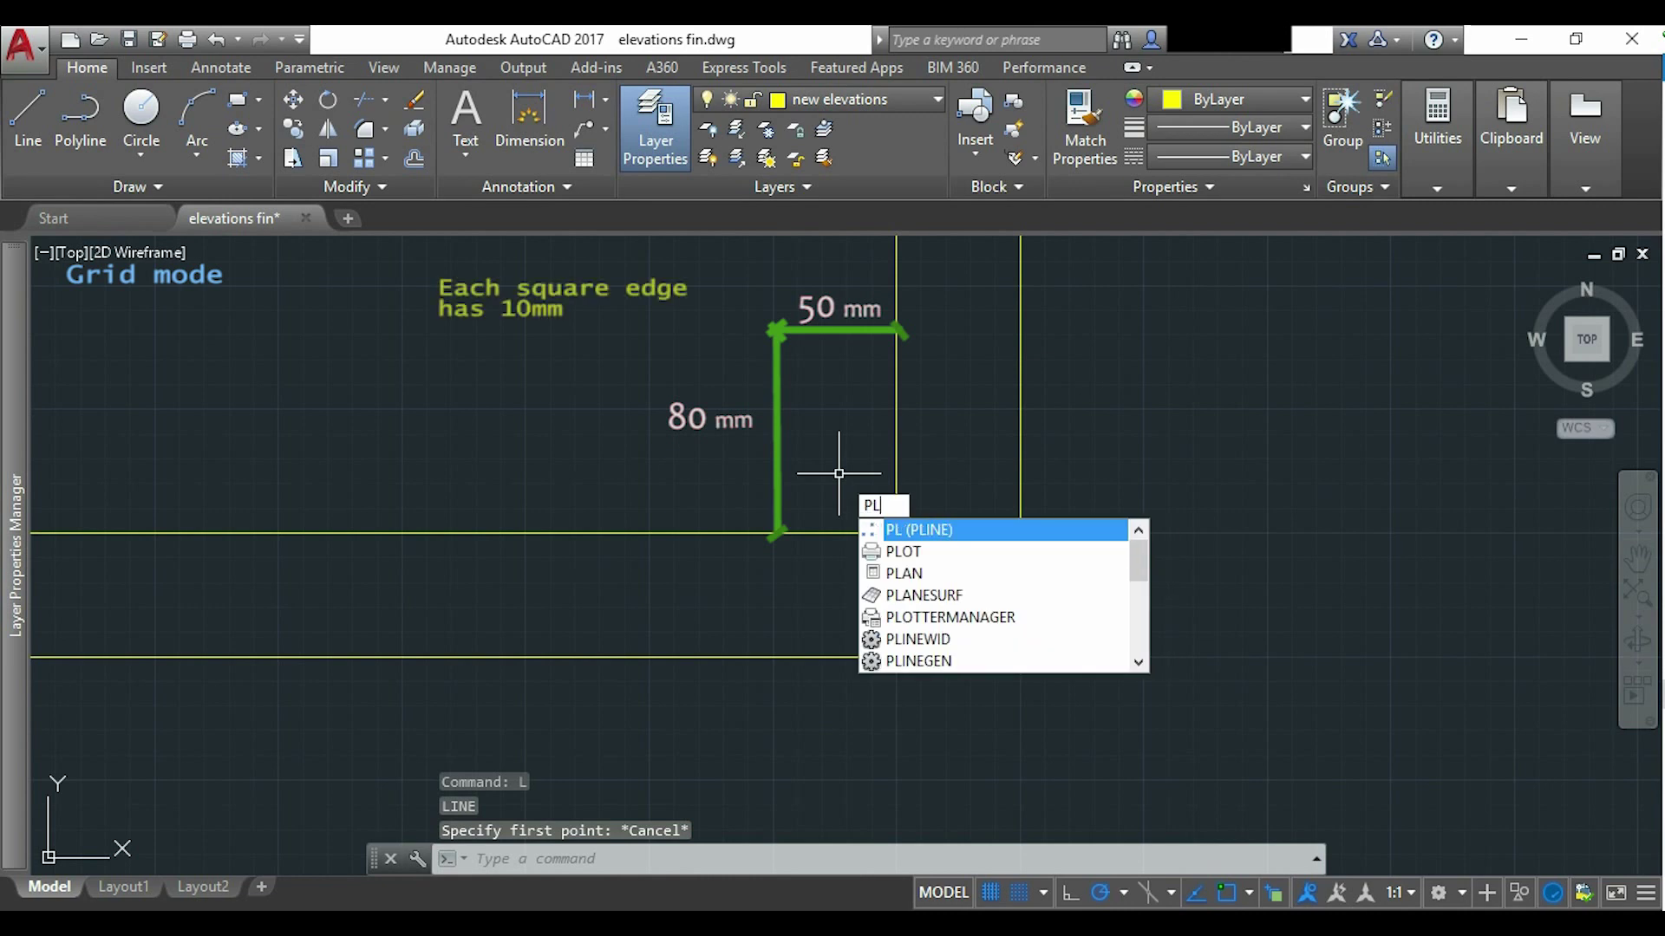
key("Return")
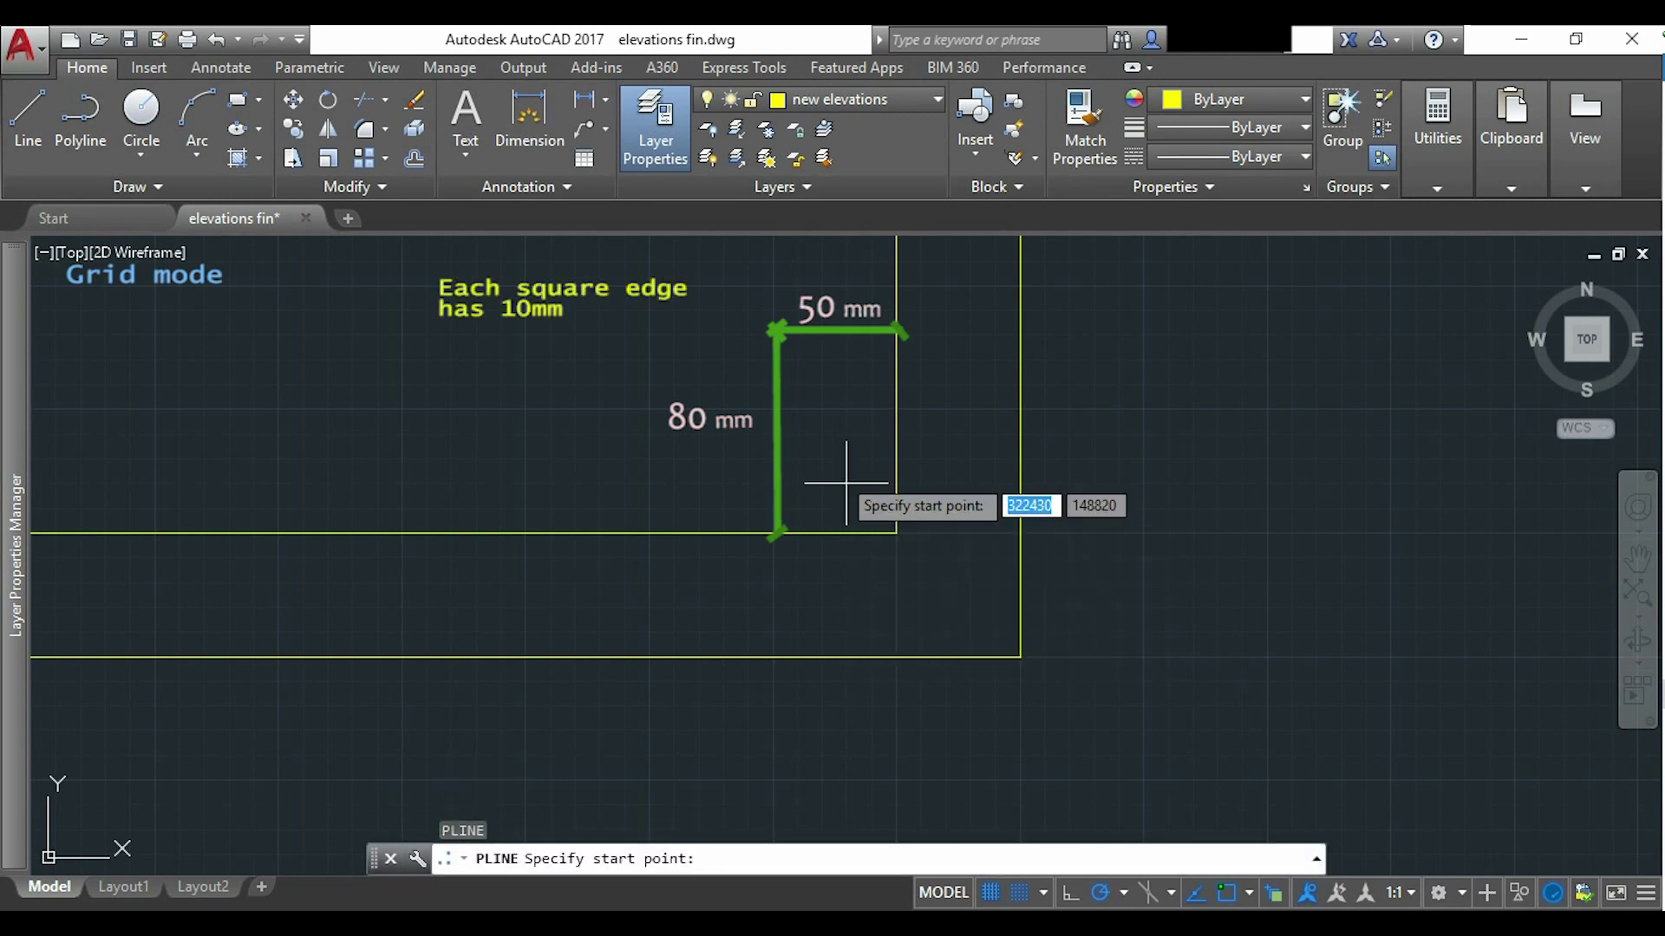
left_click(775, 333)
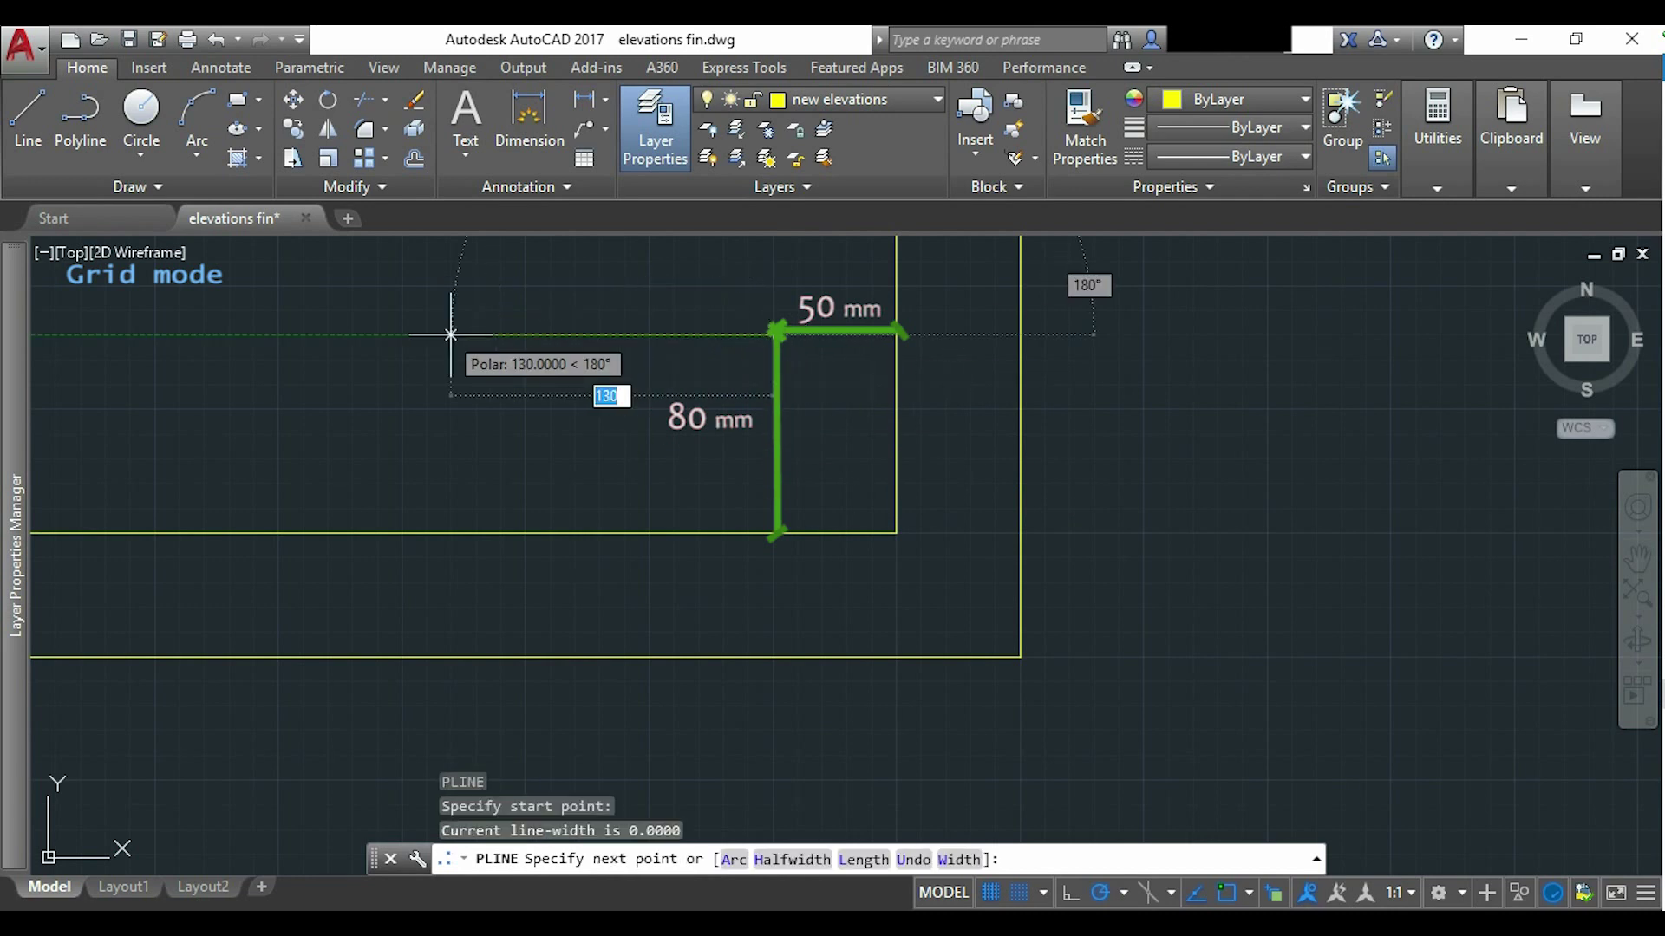
type("370")
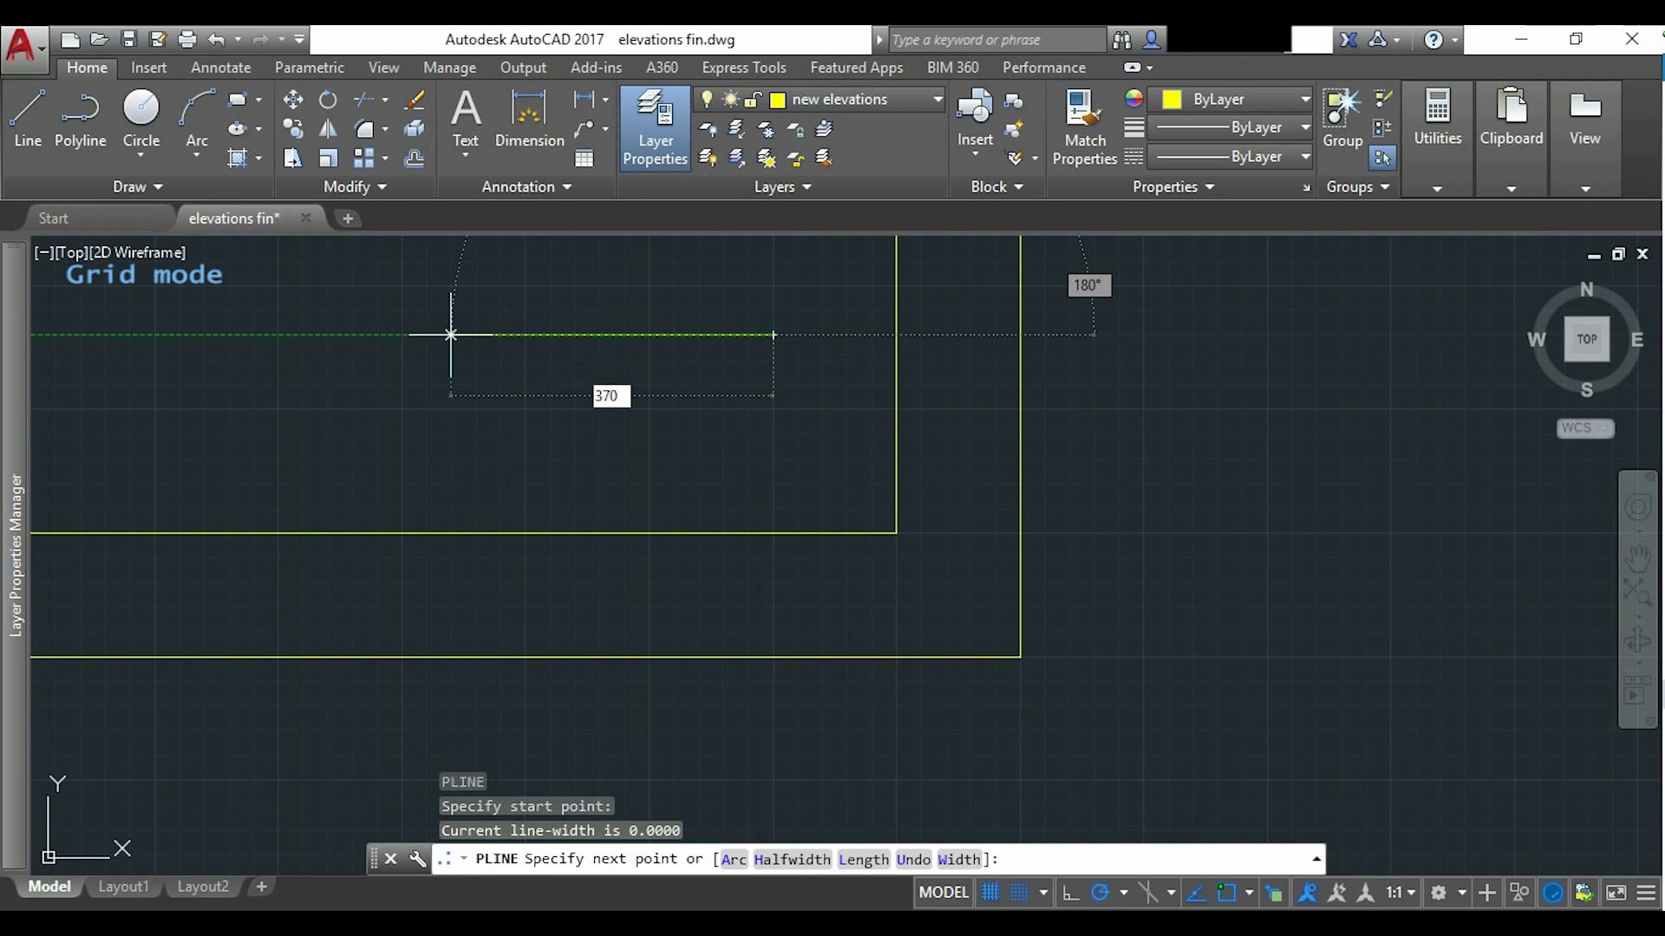
key("Return")
Add the 800 mm side and 370 mm top edges, closing the rectangle at its start corner.
scroll(450, 338, "down", 4)
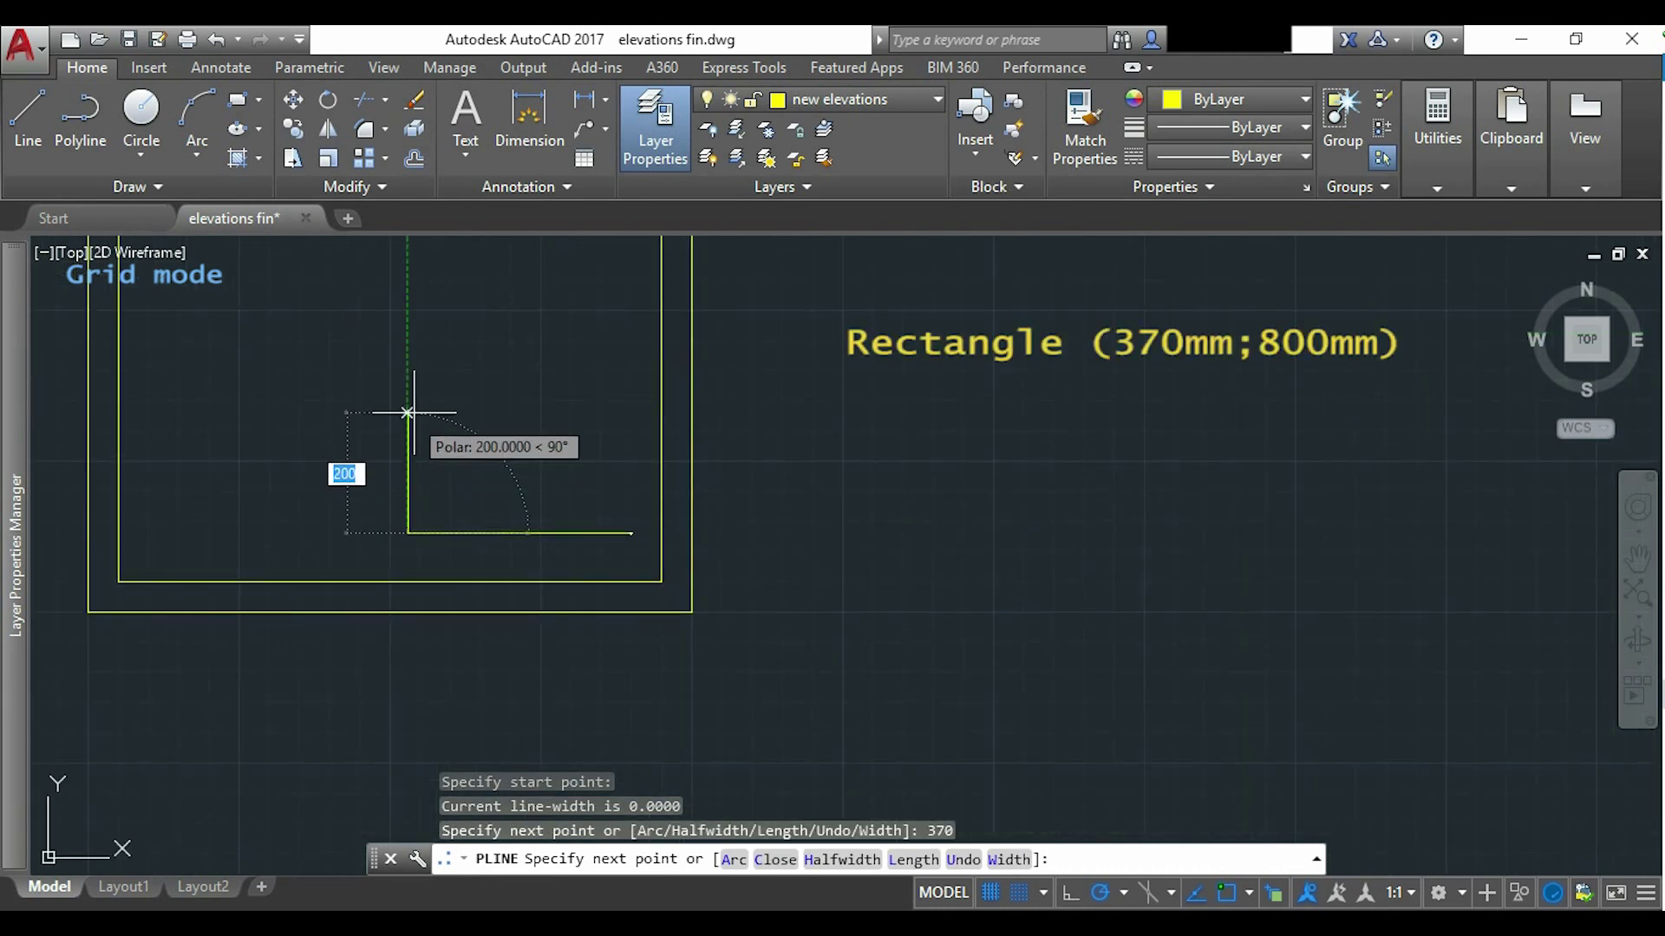
type("800")
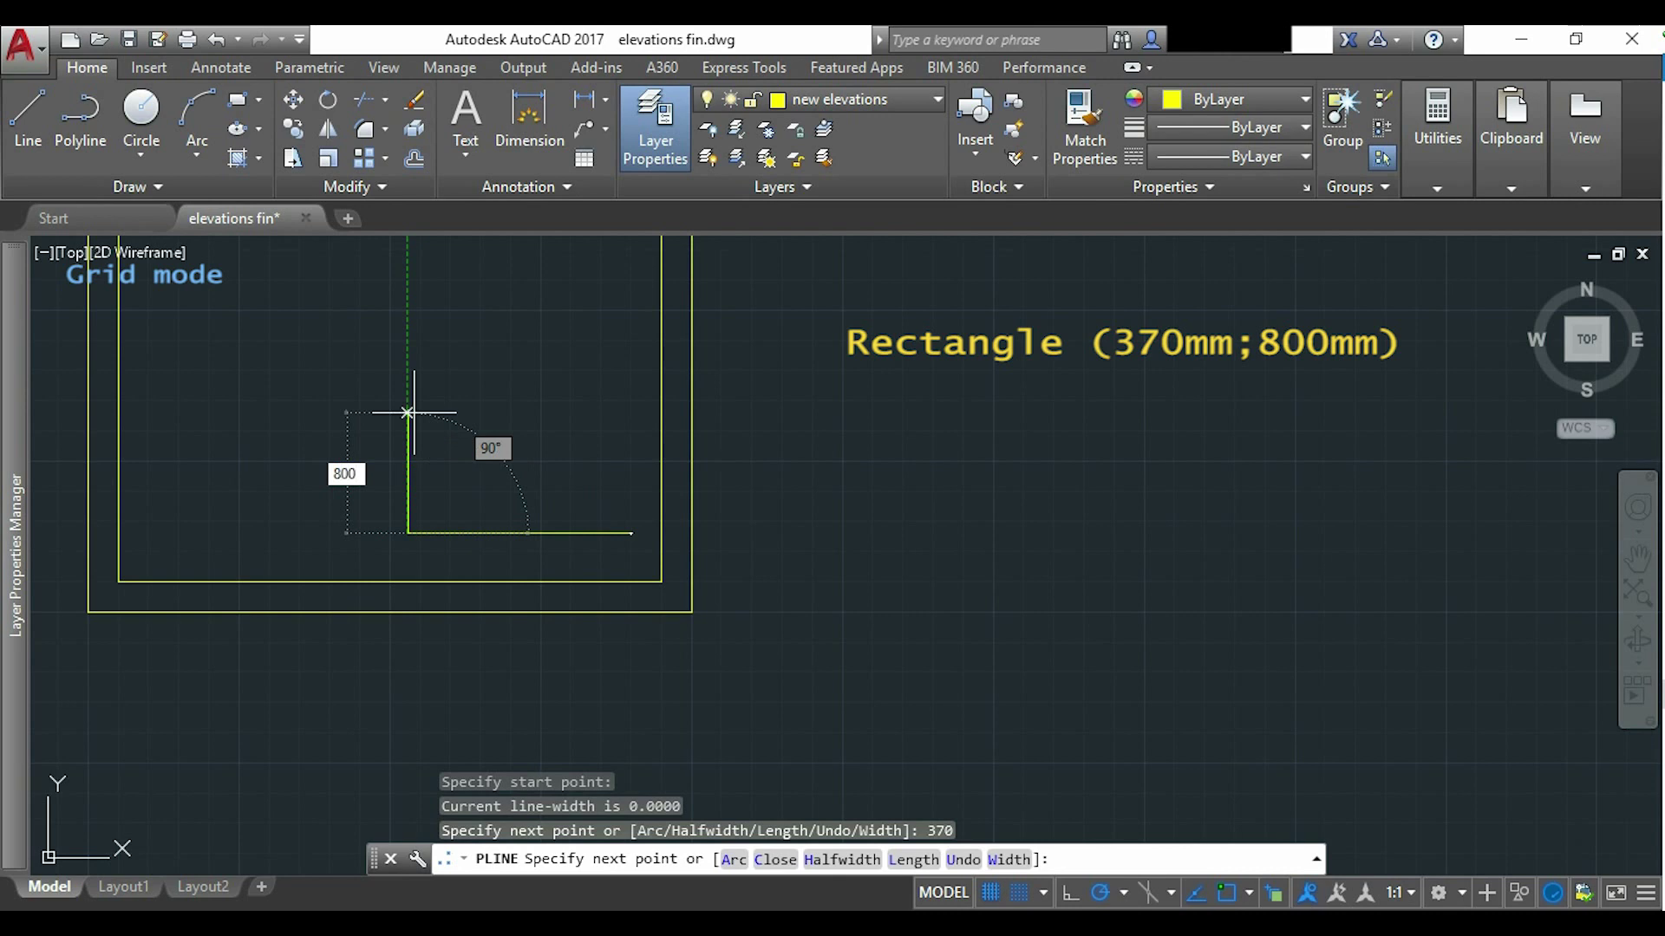
key("Return")
middle_click_drag(539, 360, 574, 565)
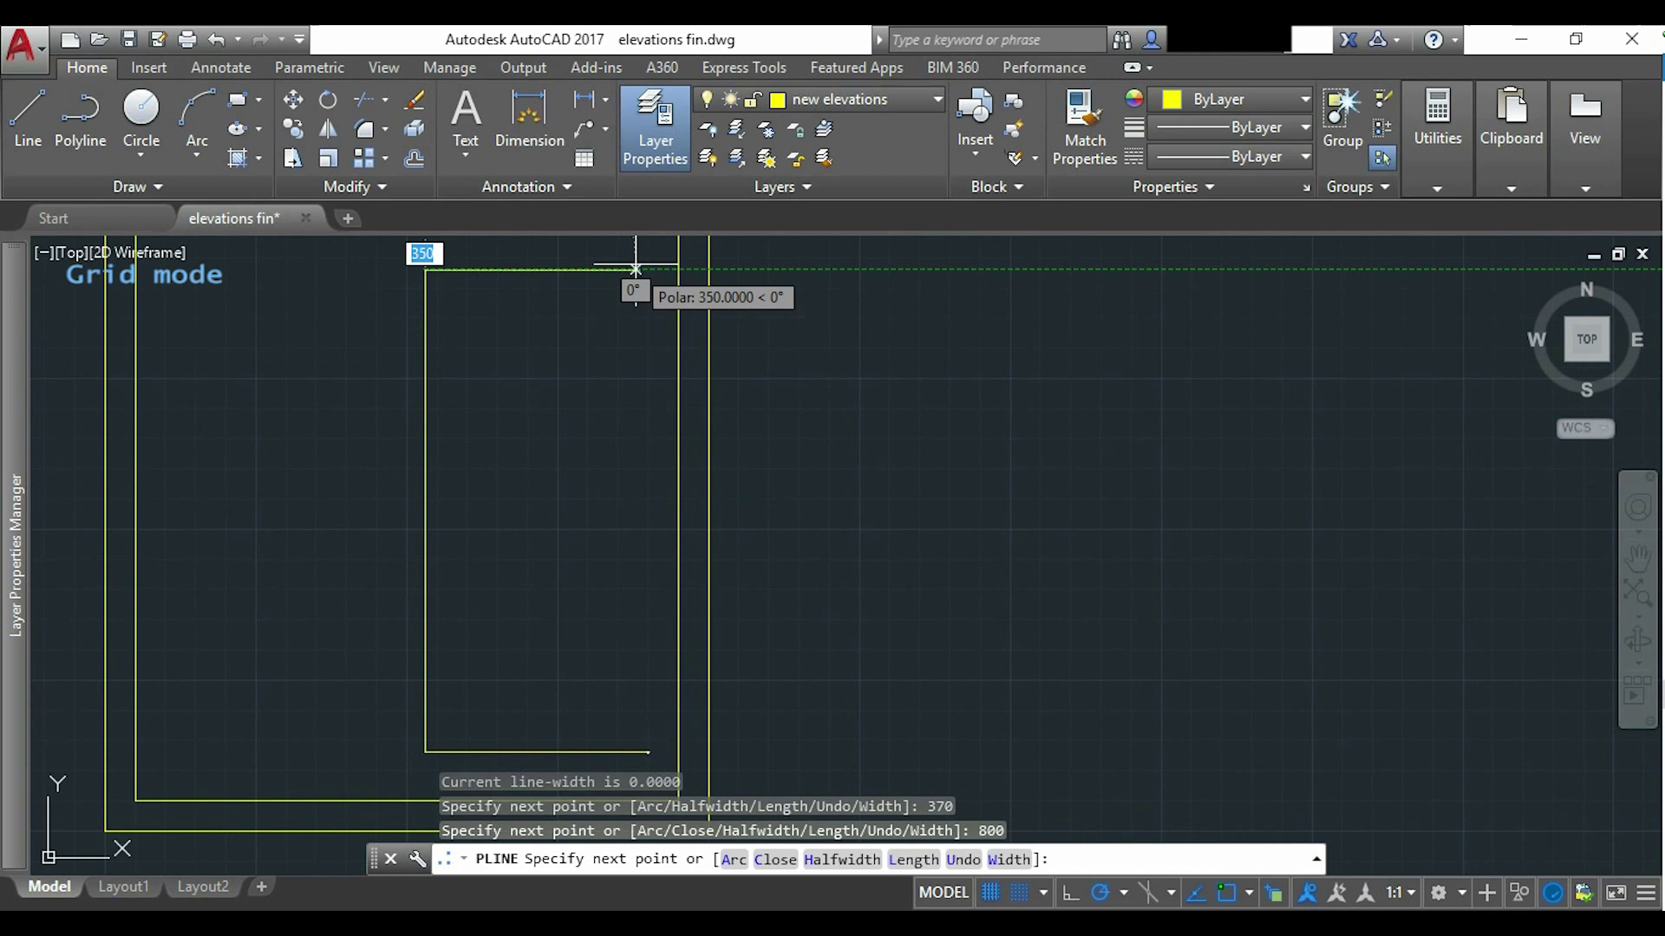
type("37")
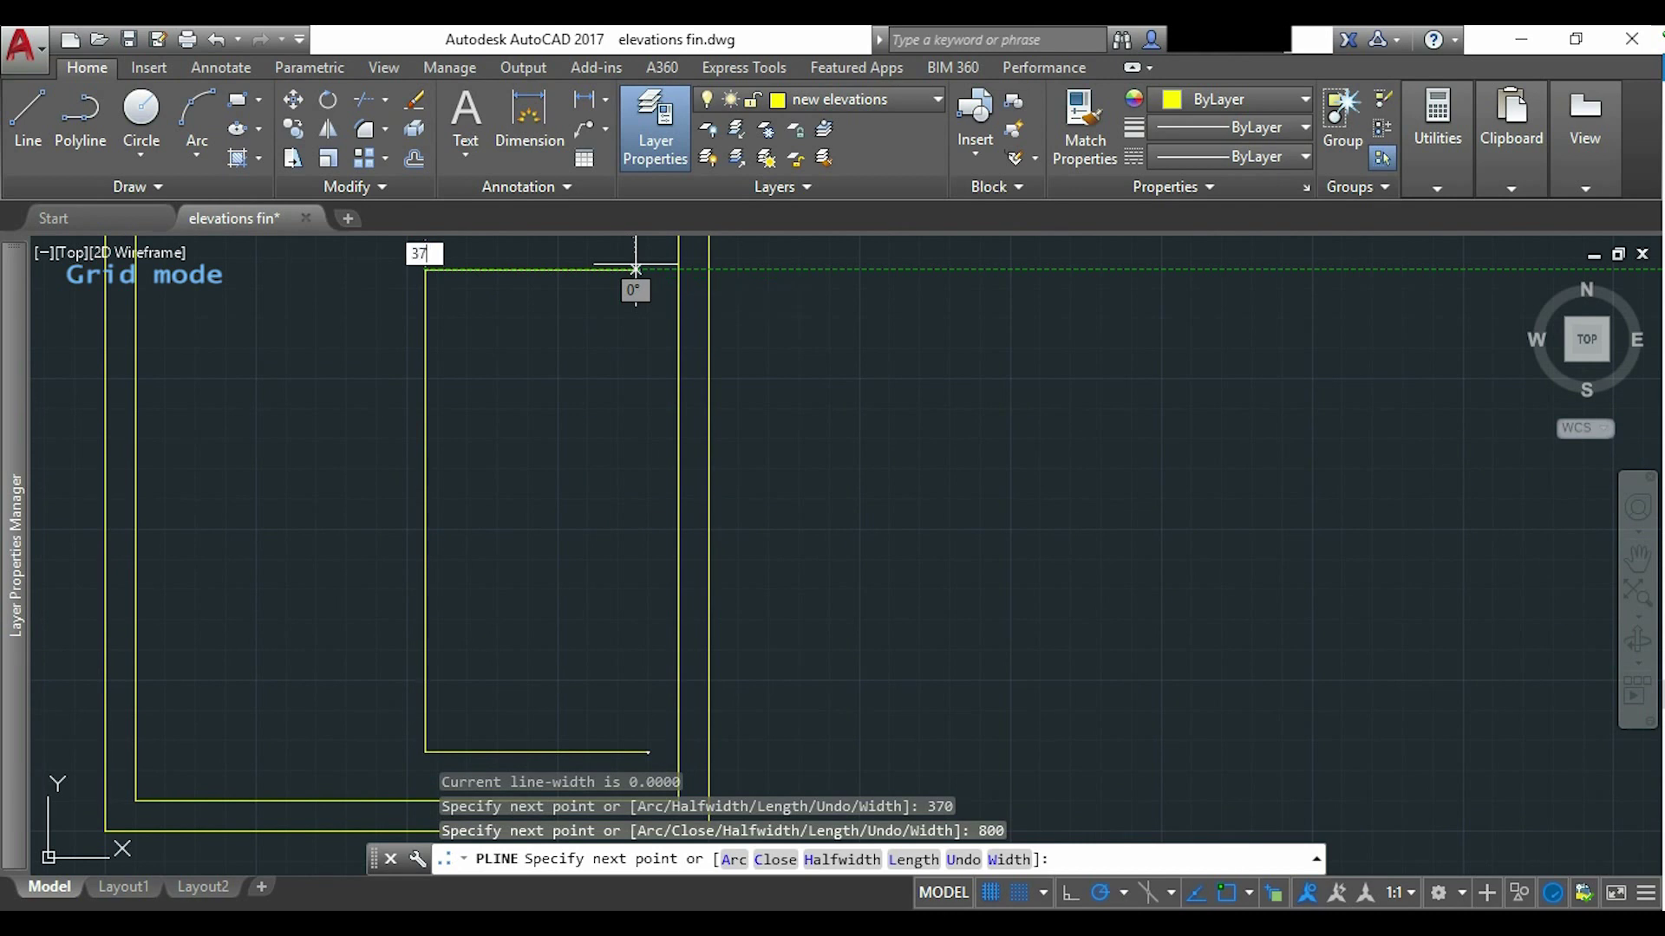
type("0")
key("Return")
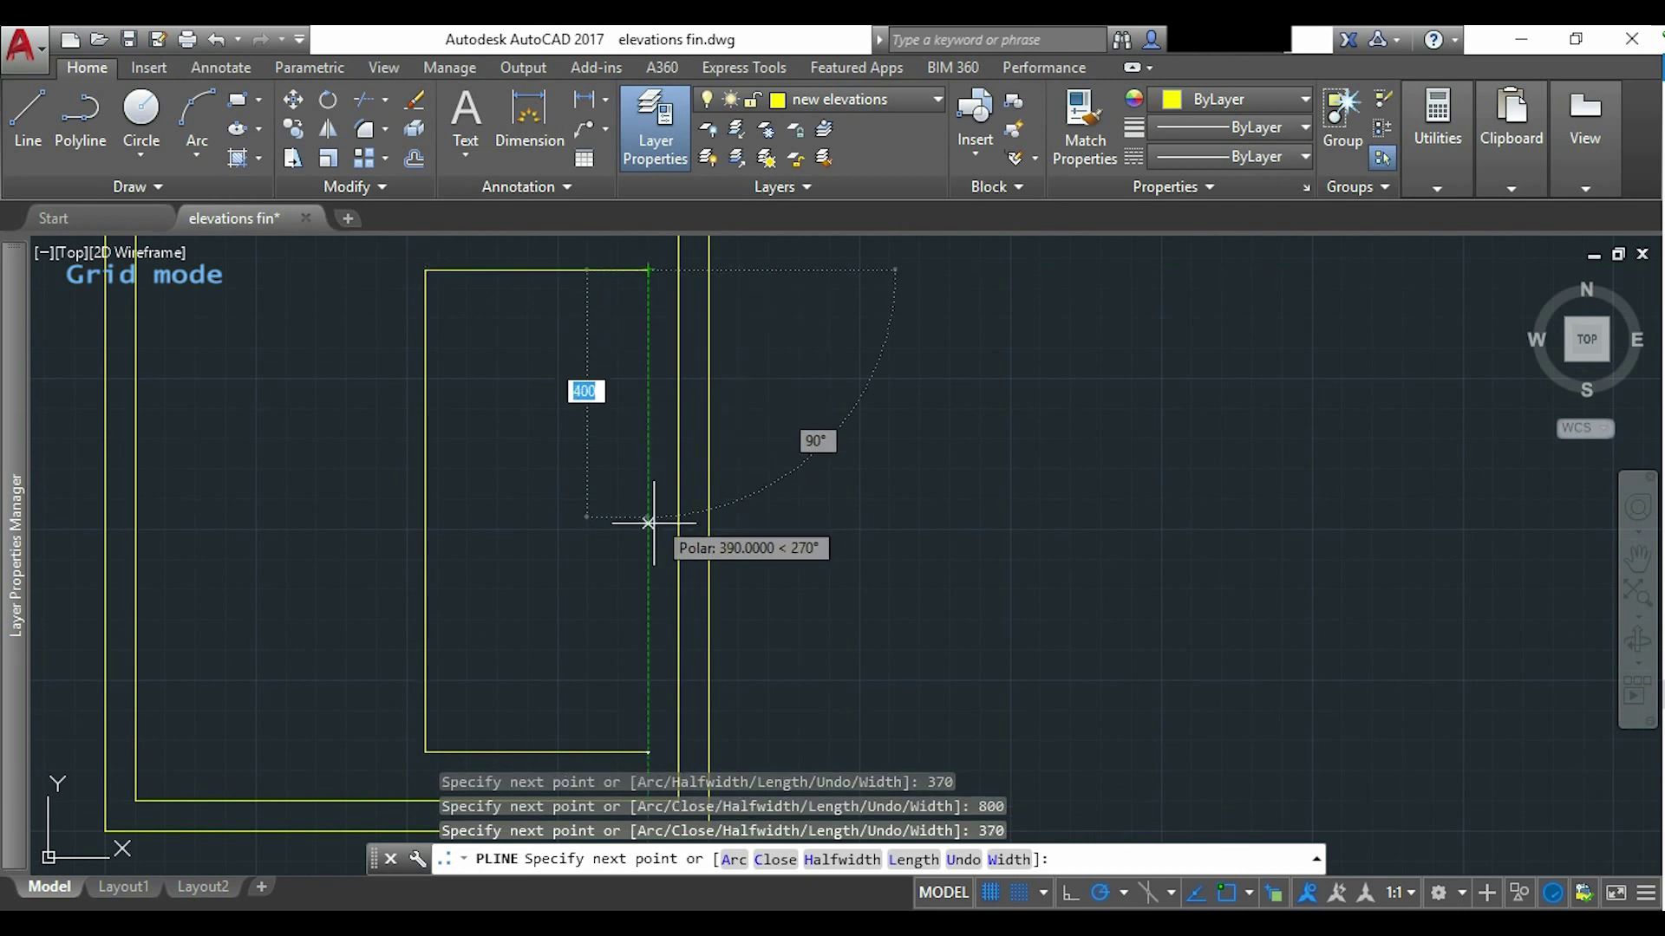
left_click(647, 753)
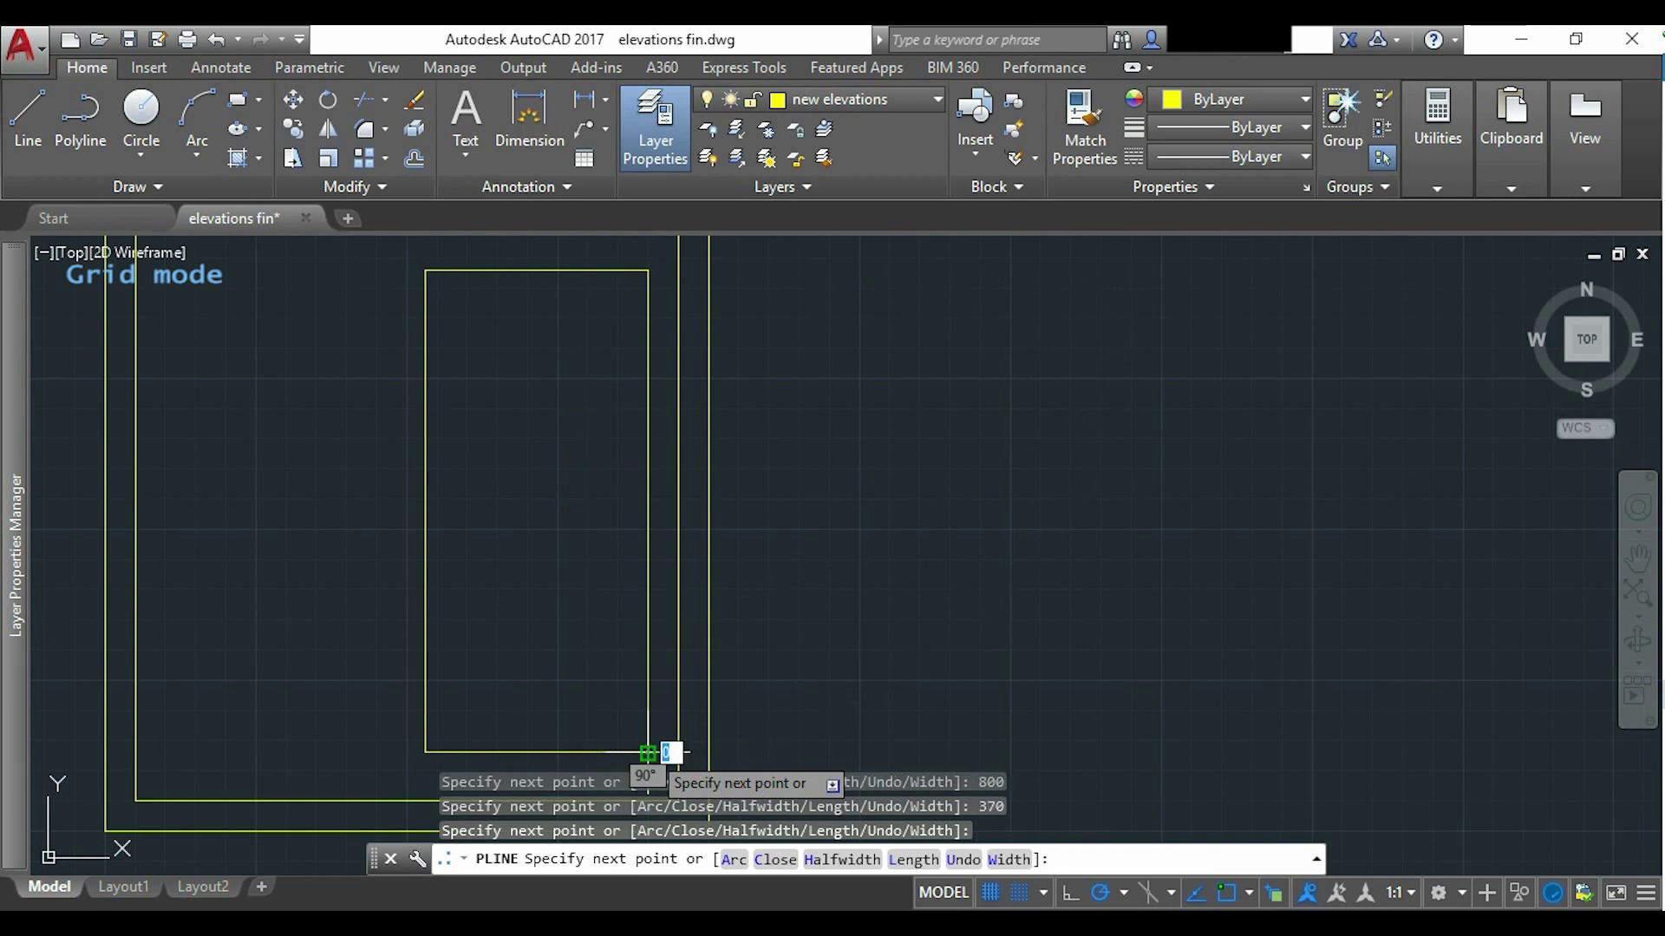
key("Escape")
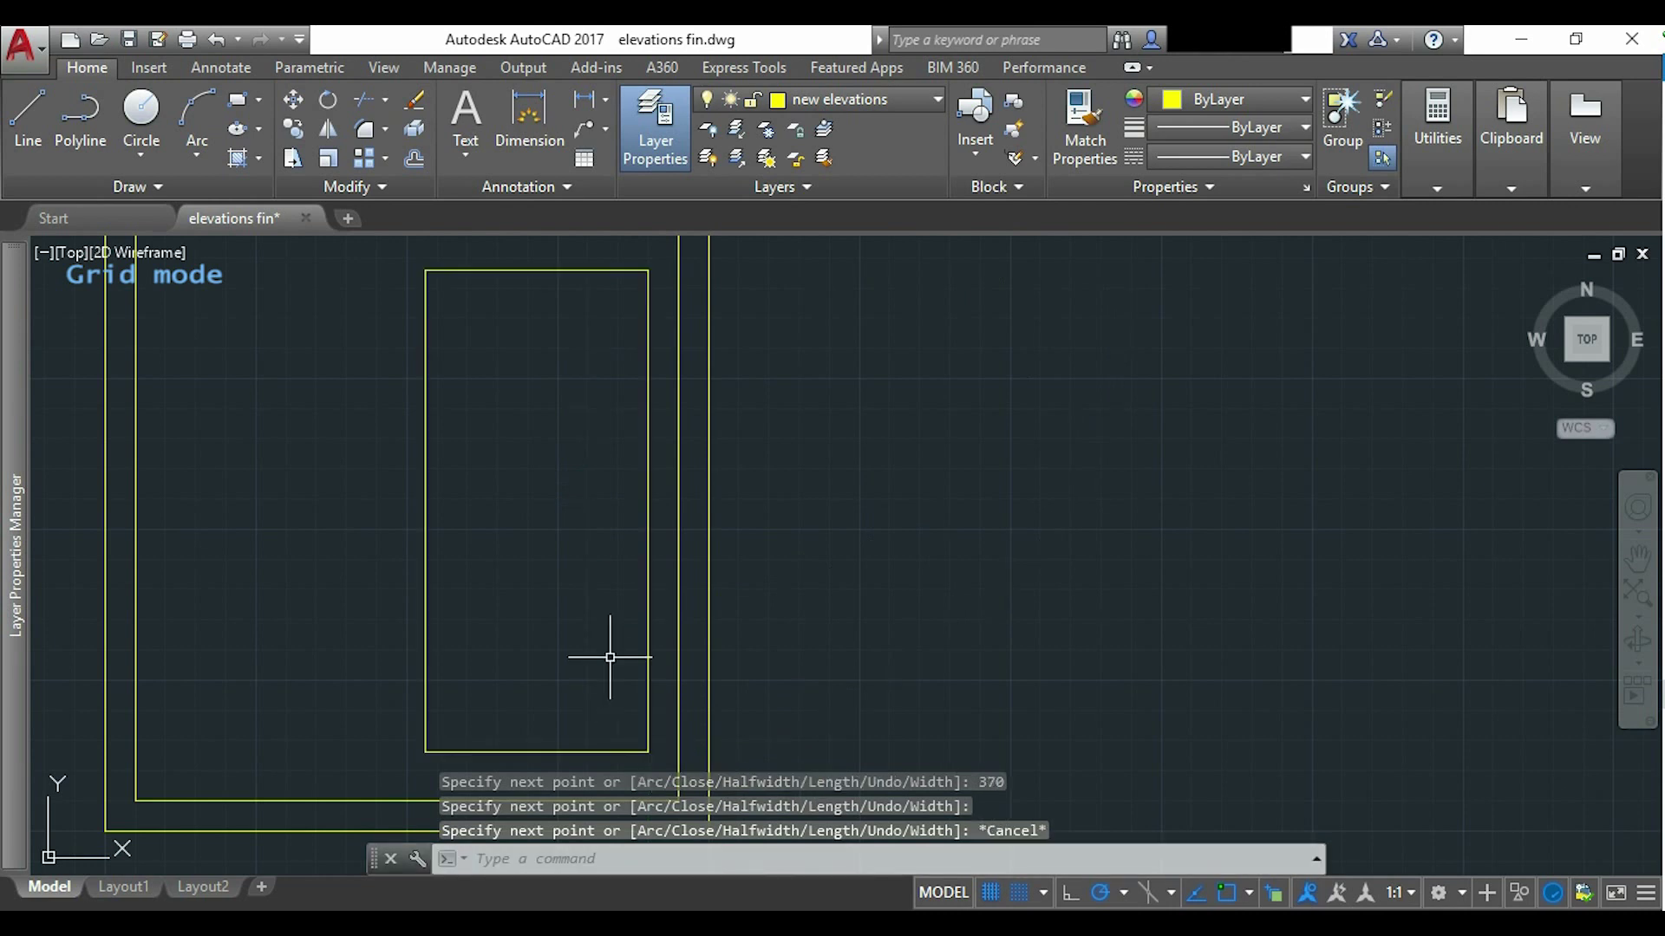
Start the CO copy command and select the right door's lower panel rectangle.
middle_click_drag(557, 639, 817, 541)
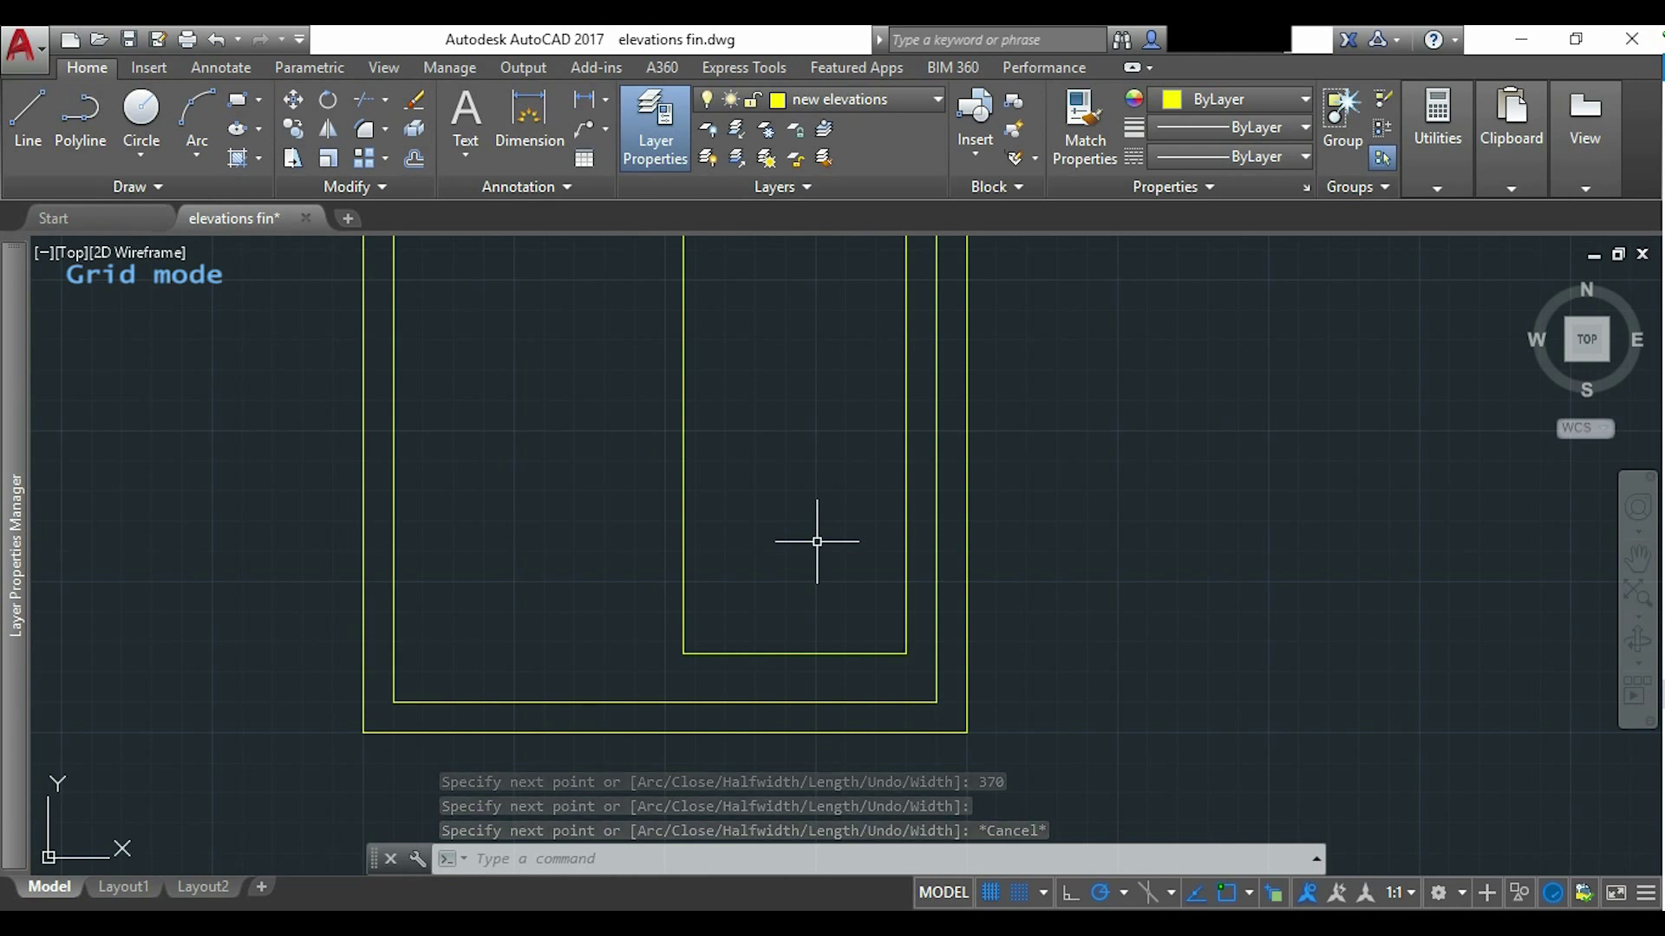
scroll(817, 542, "down", 2)
scroll(817, 541, "down", 2)
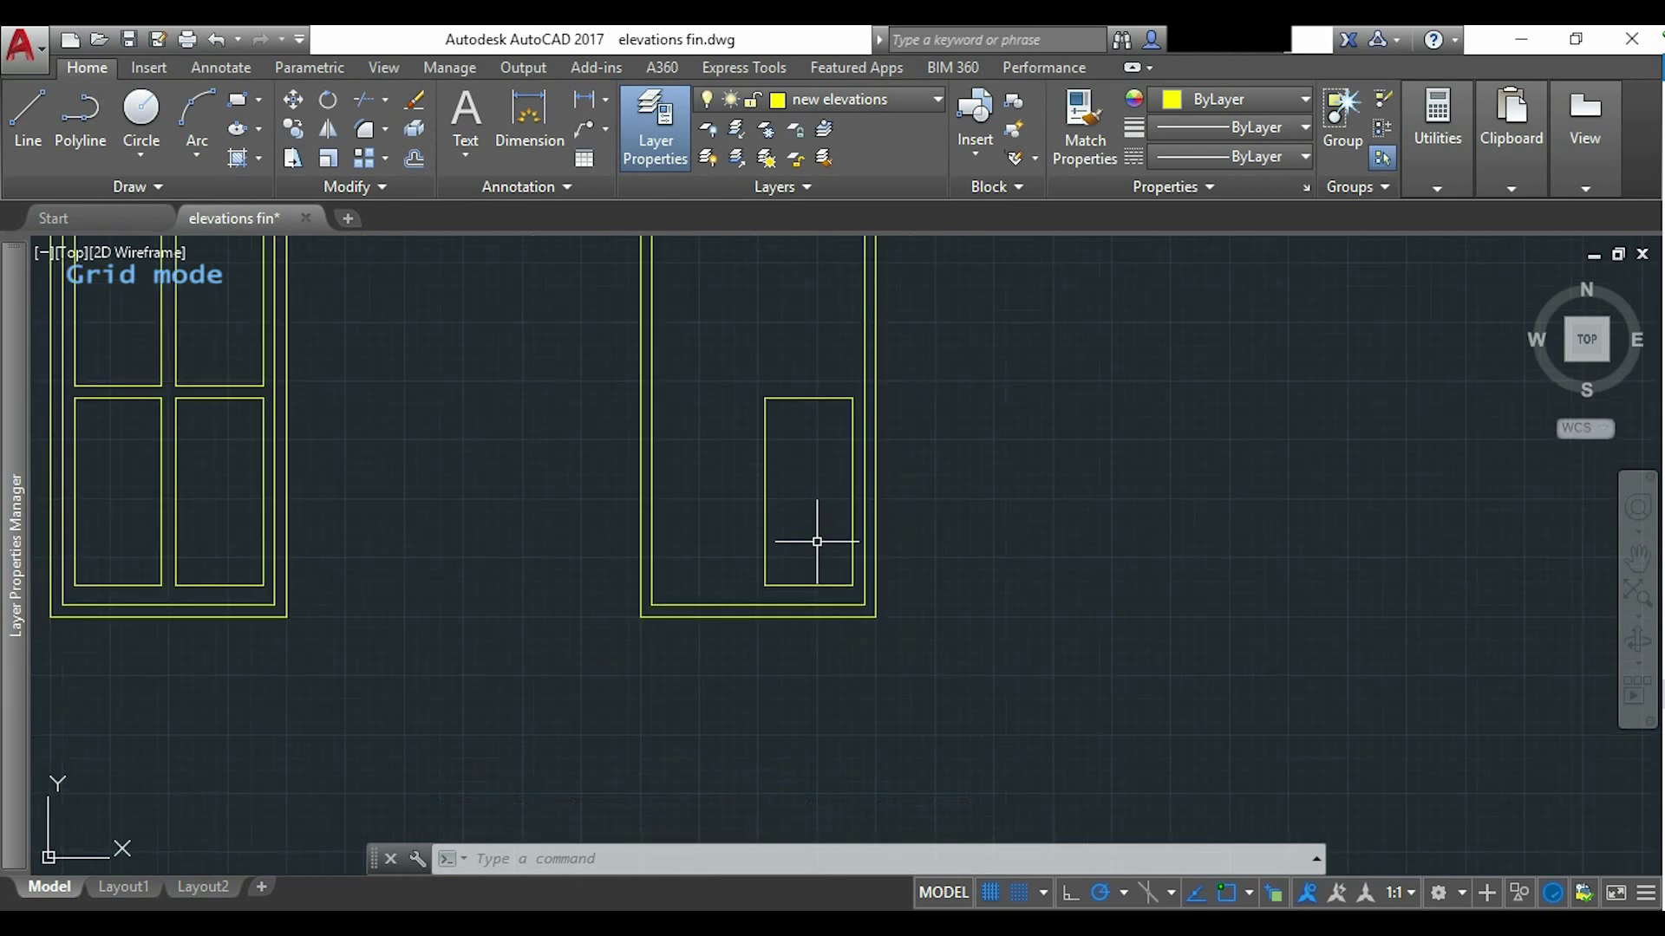
middle_click_drag(564, 472, 866, 568)
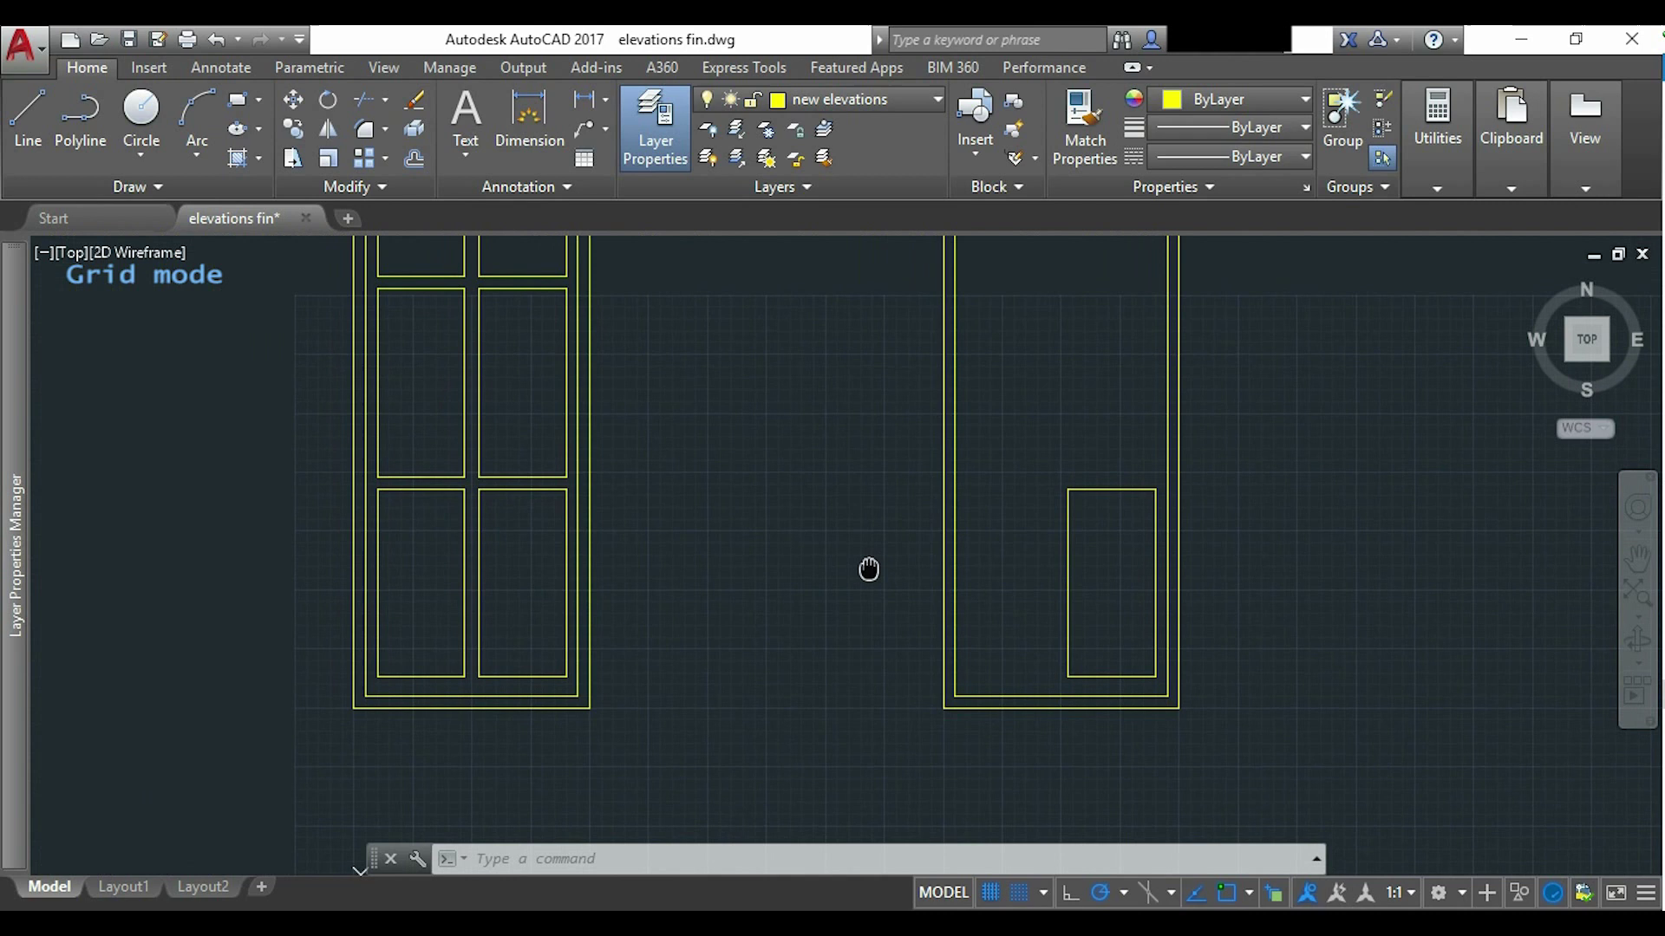
scroll(552, 493, "up", 5)
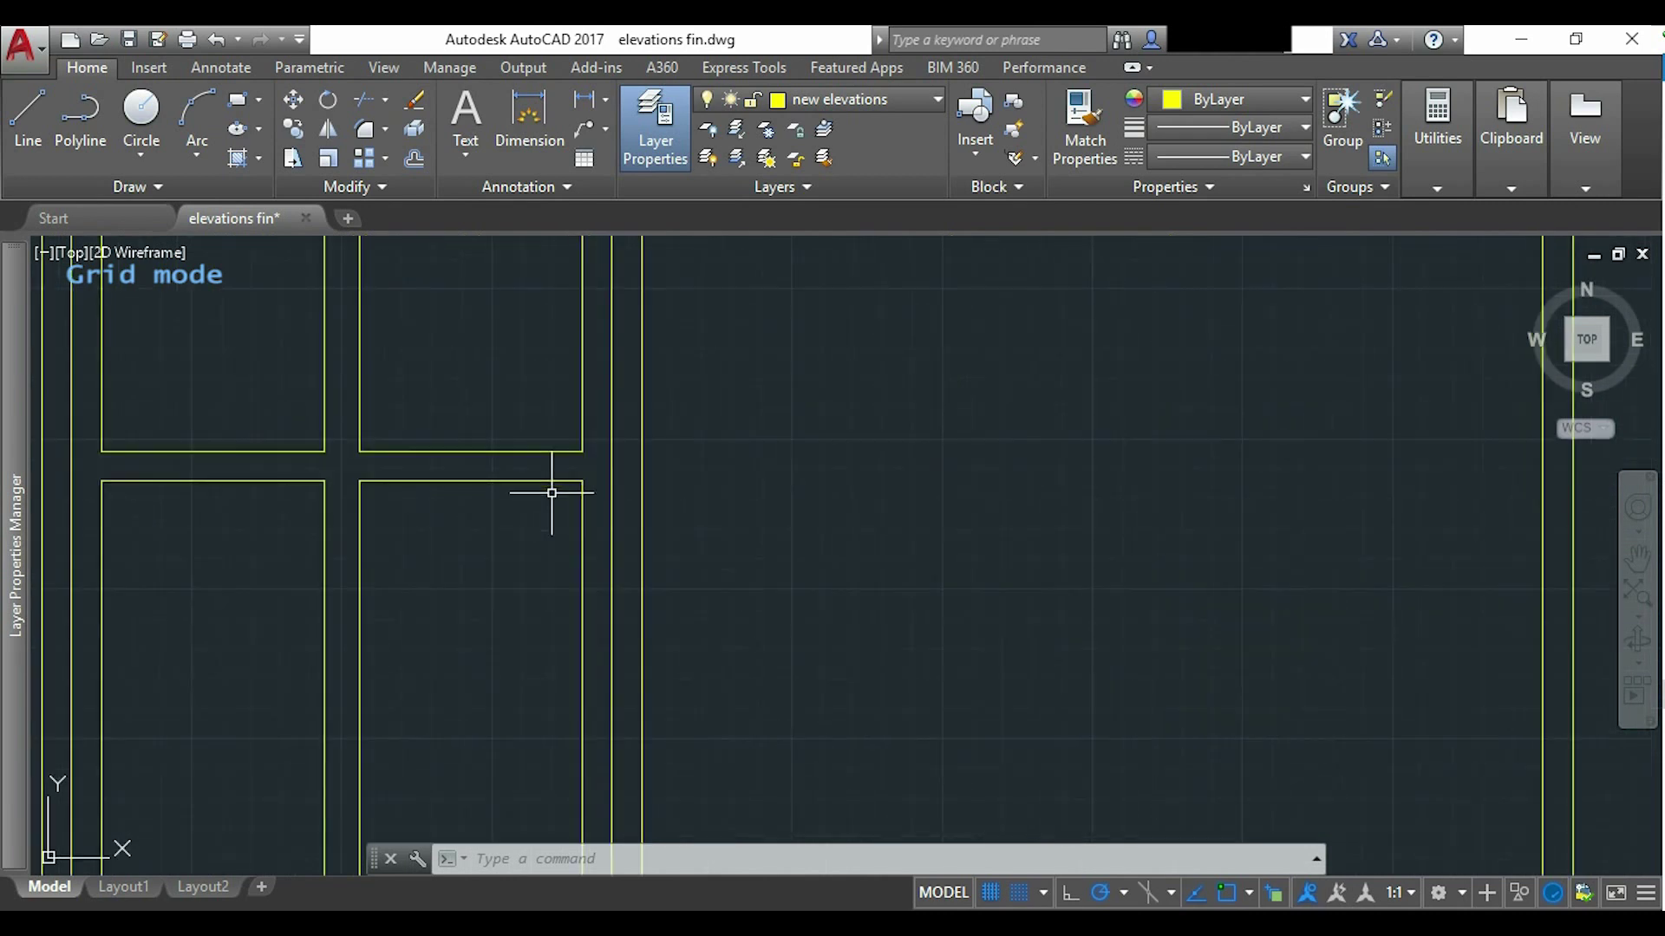
scroll(555, 433, "up", 5)
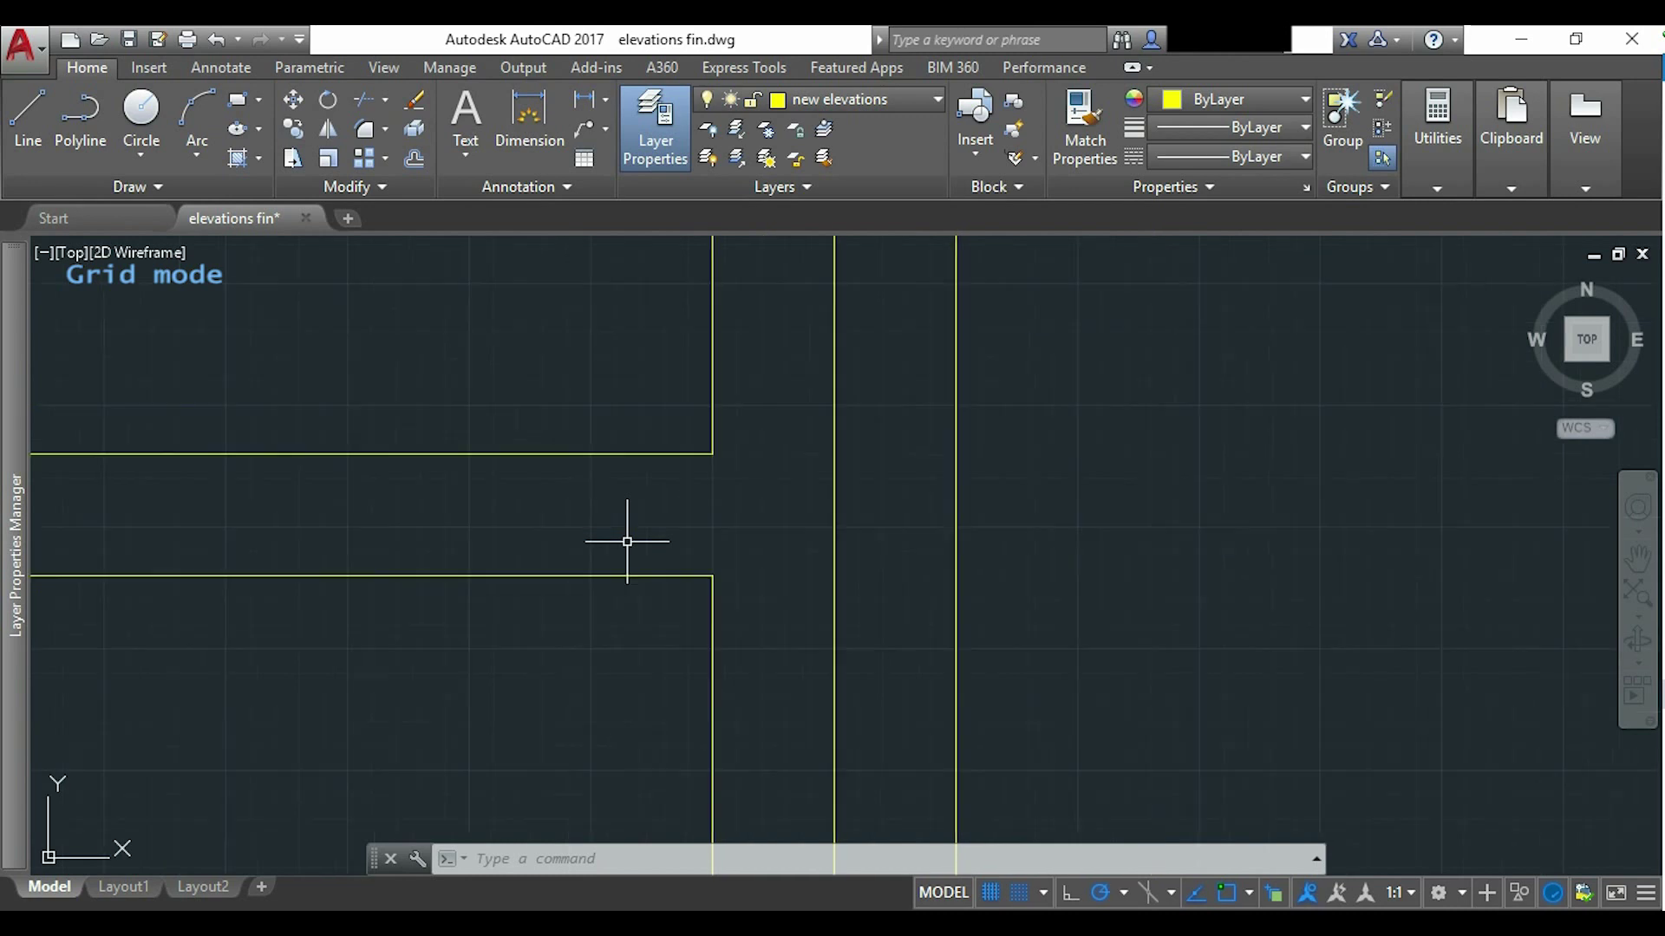
scroll(626, 541, "down", 5)
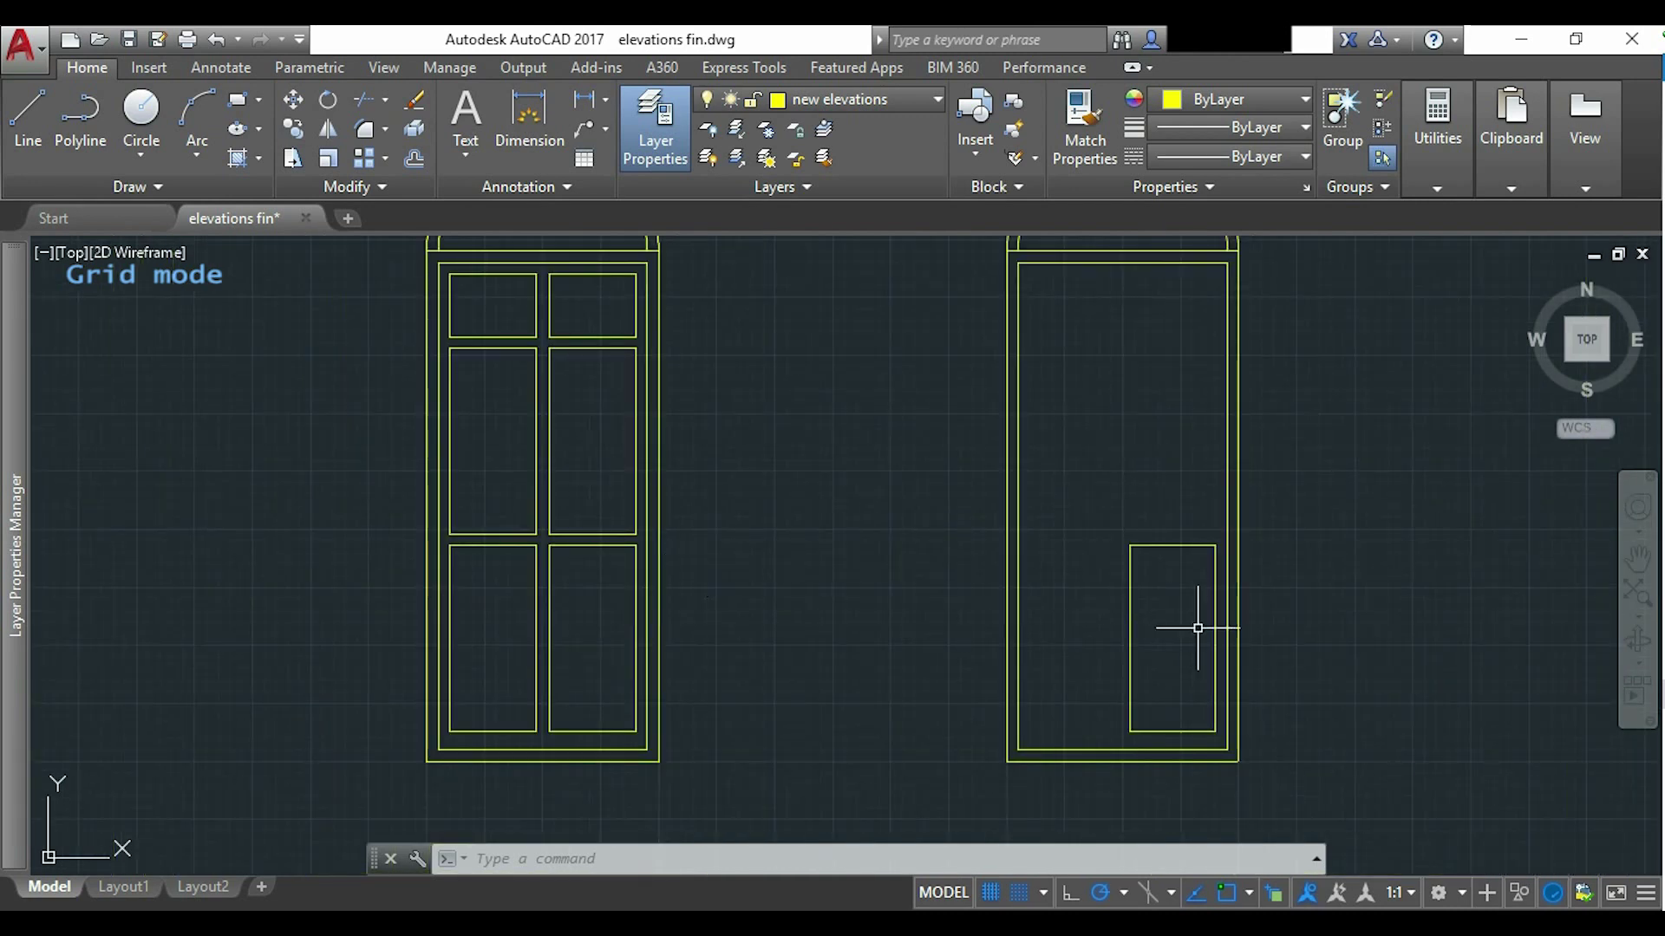
middle_click_drag(1198, 628, 974, 532)
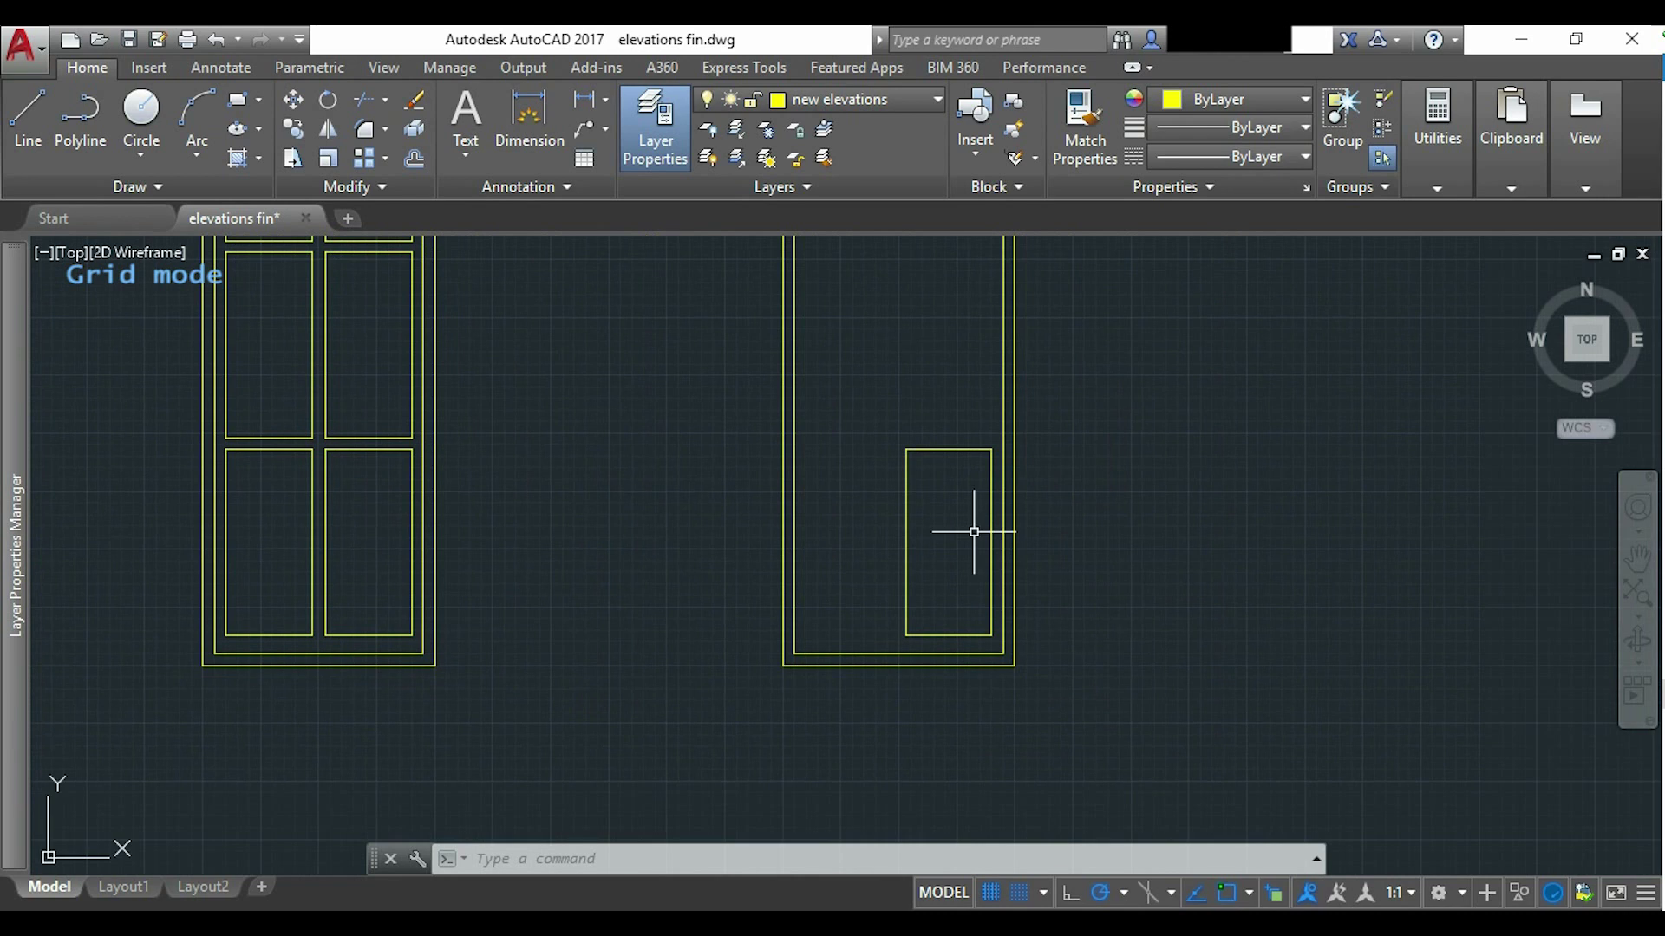
type("CO")
key("Return")
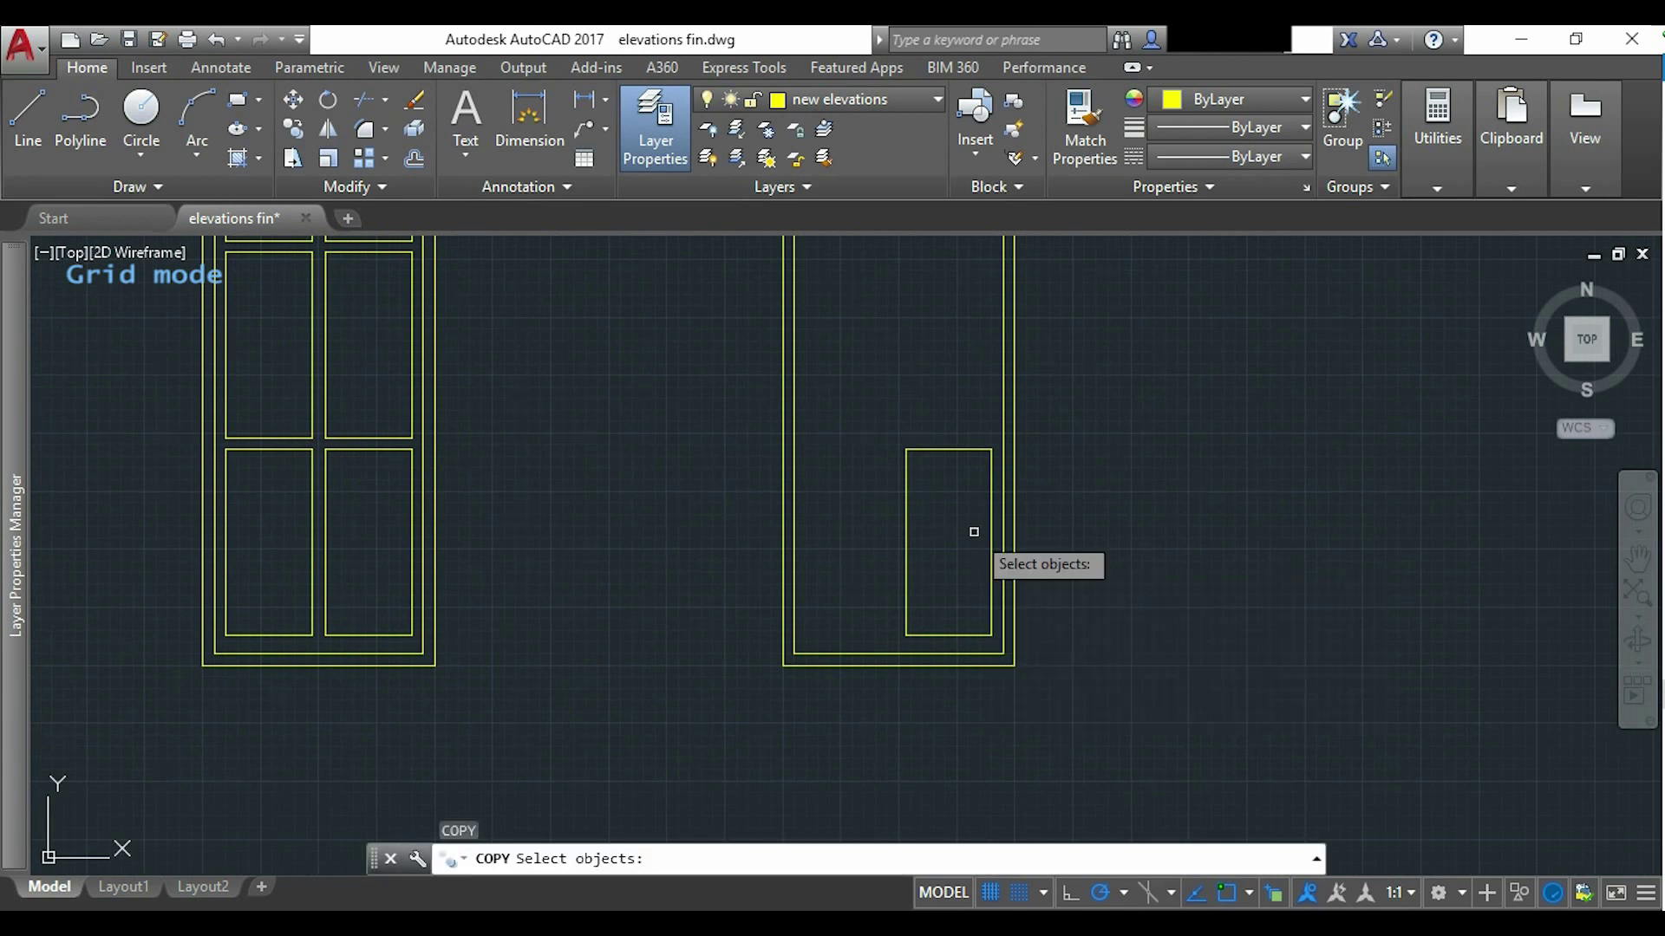
left_click(993, 577)
key("Return")
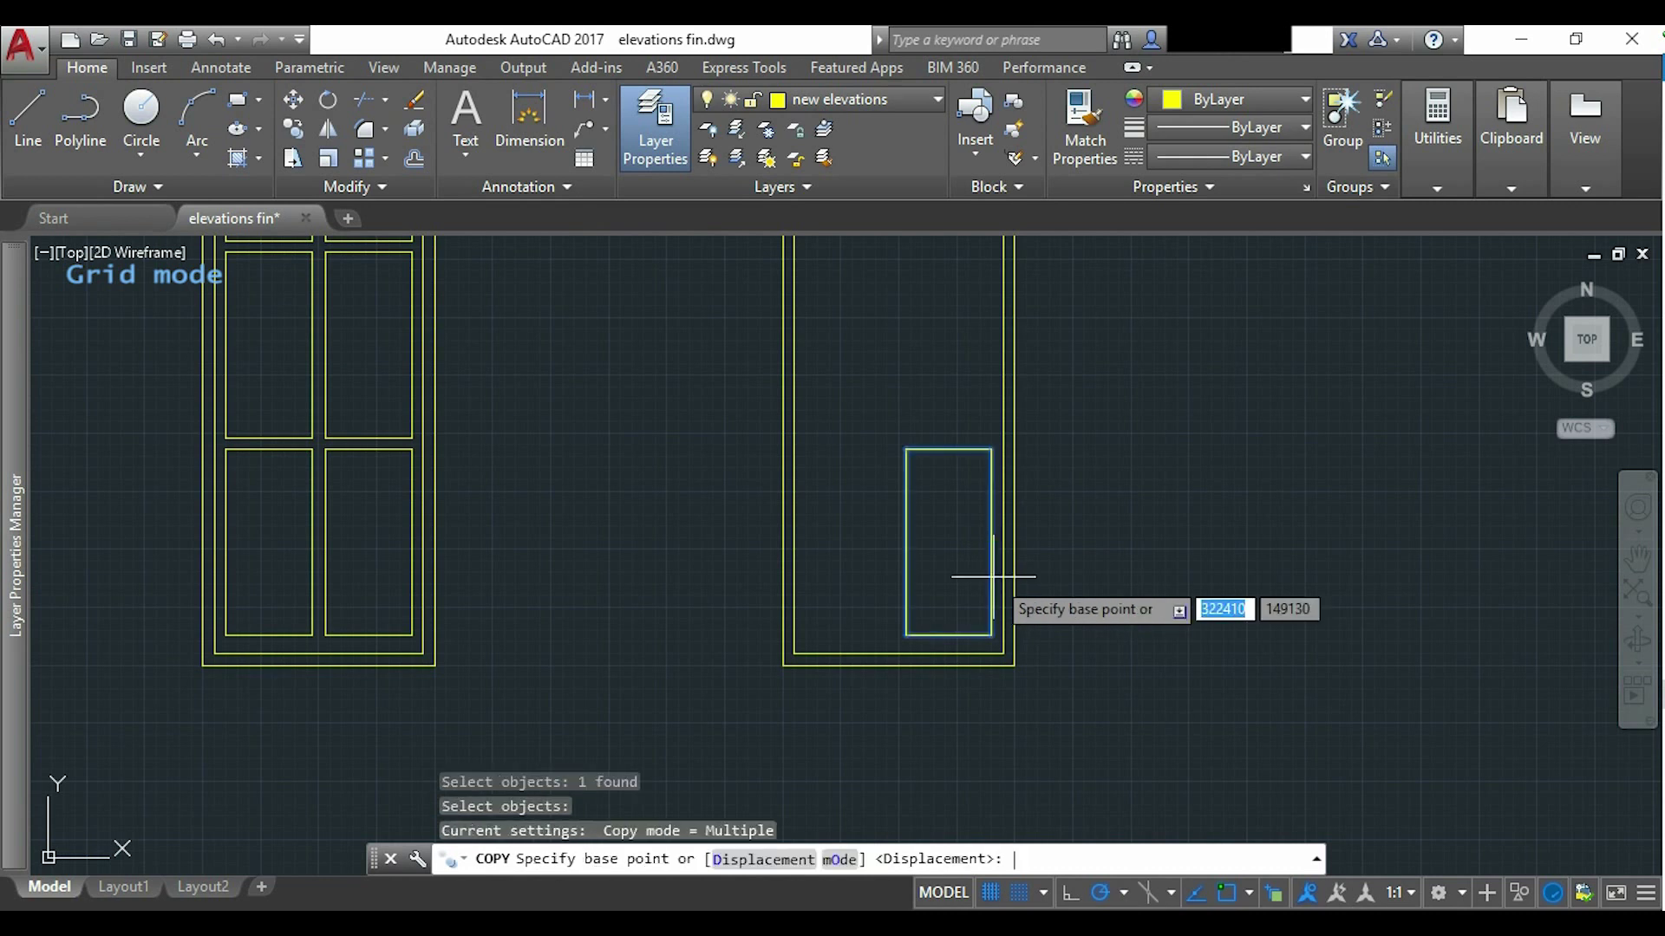
Place the copy 850 units straight above, based on the rectangle's lower-right corner.
left_click(991, 636)
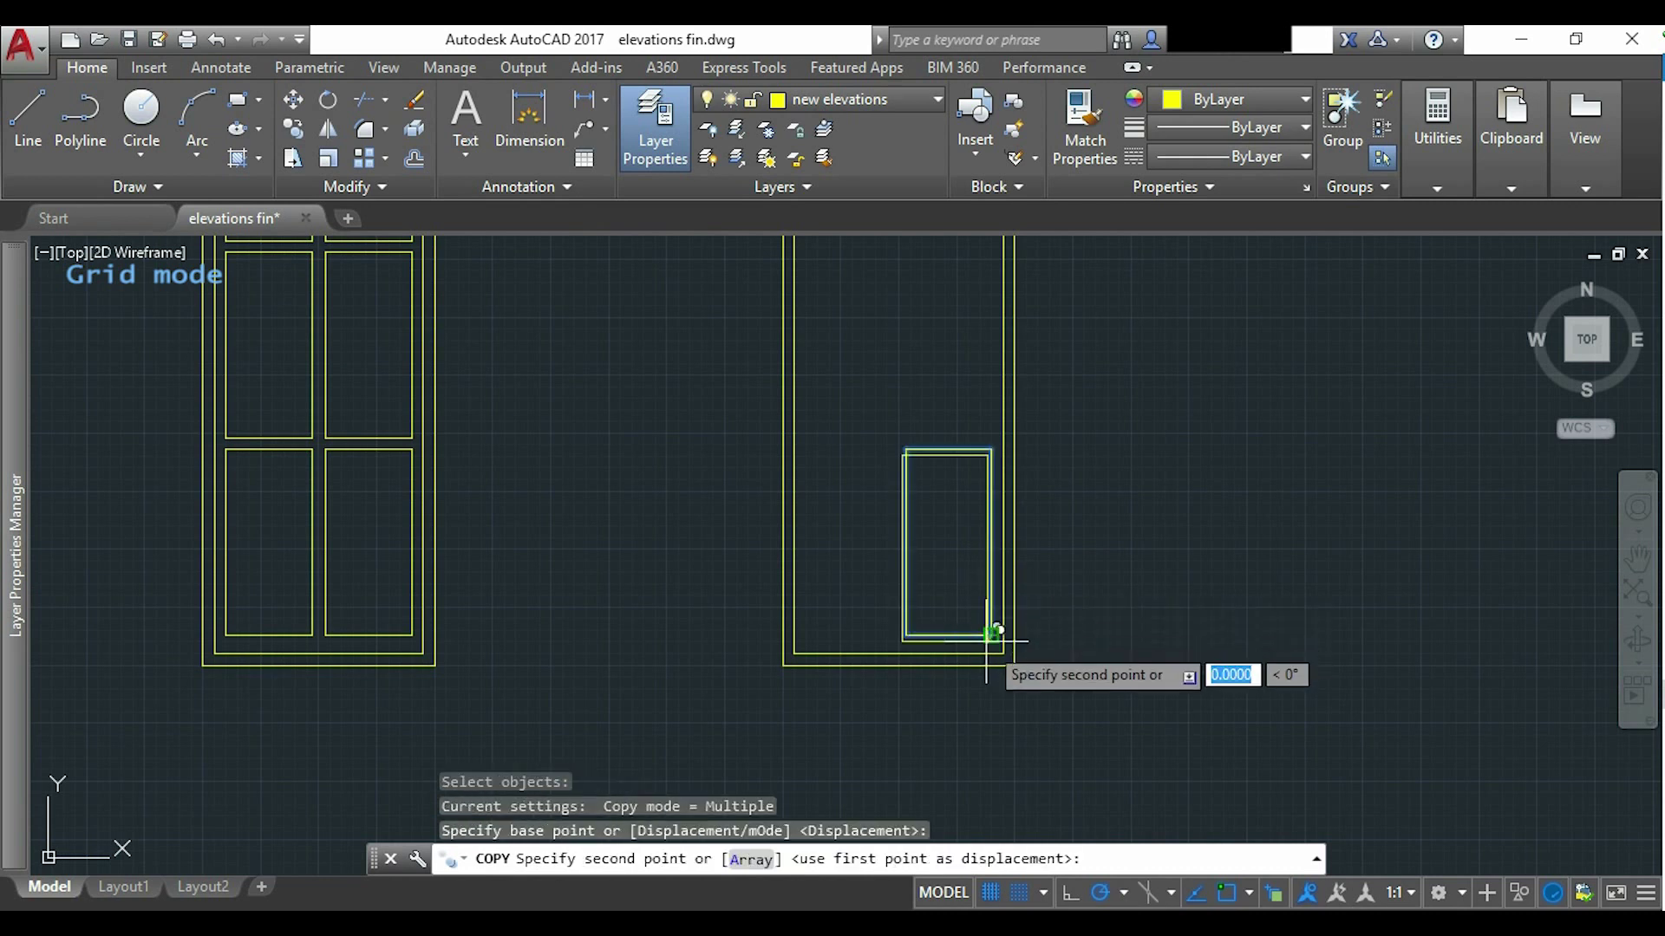
scroll(1003, 507, "up", 4)
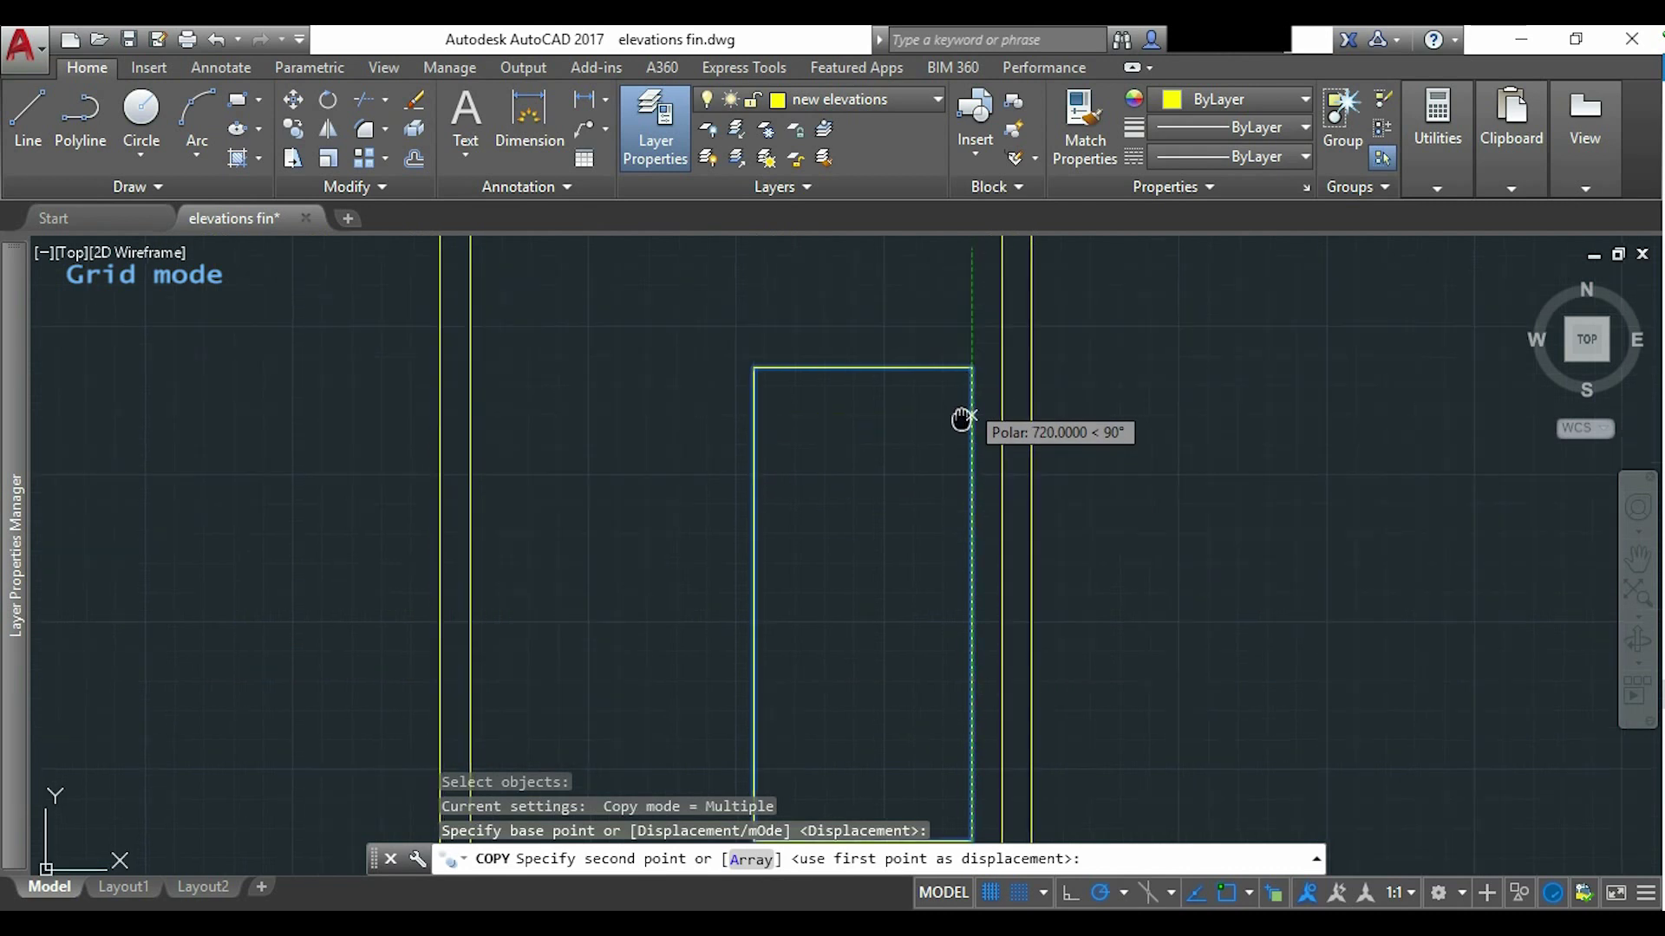
middle_click_drag(947, 429, 876, 728)
scroll(880, 729, "up", 4)
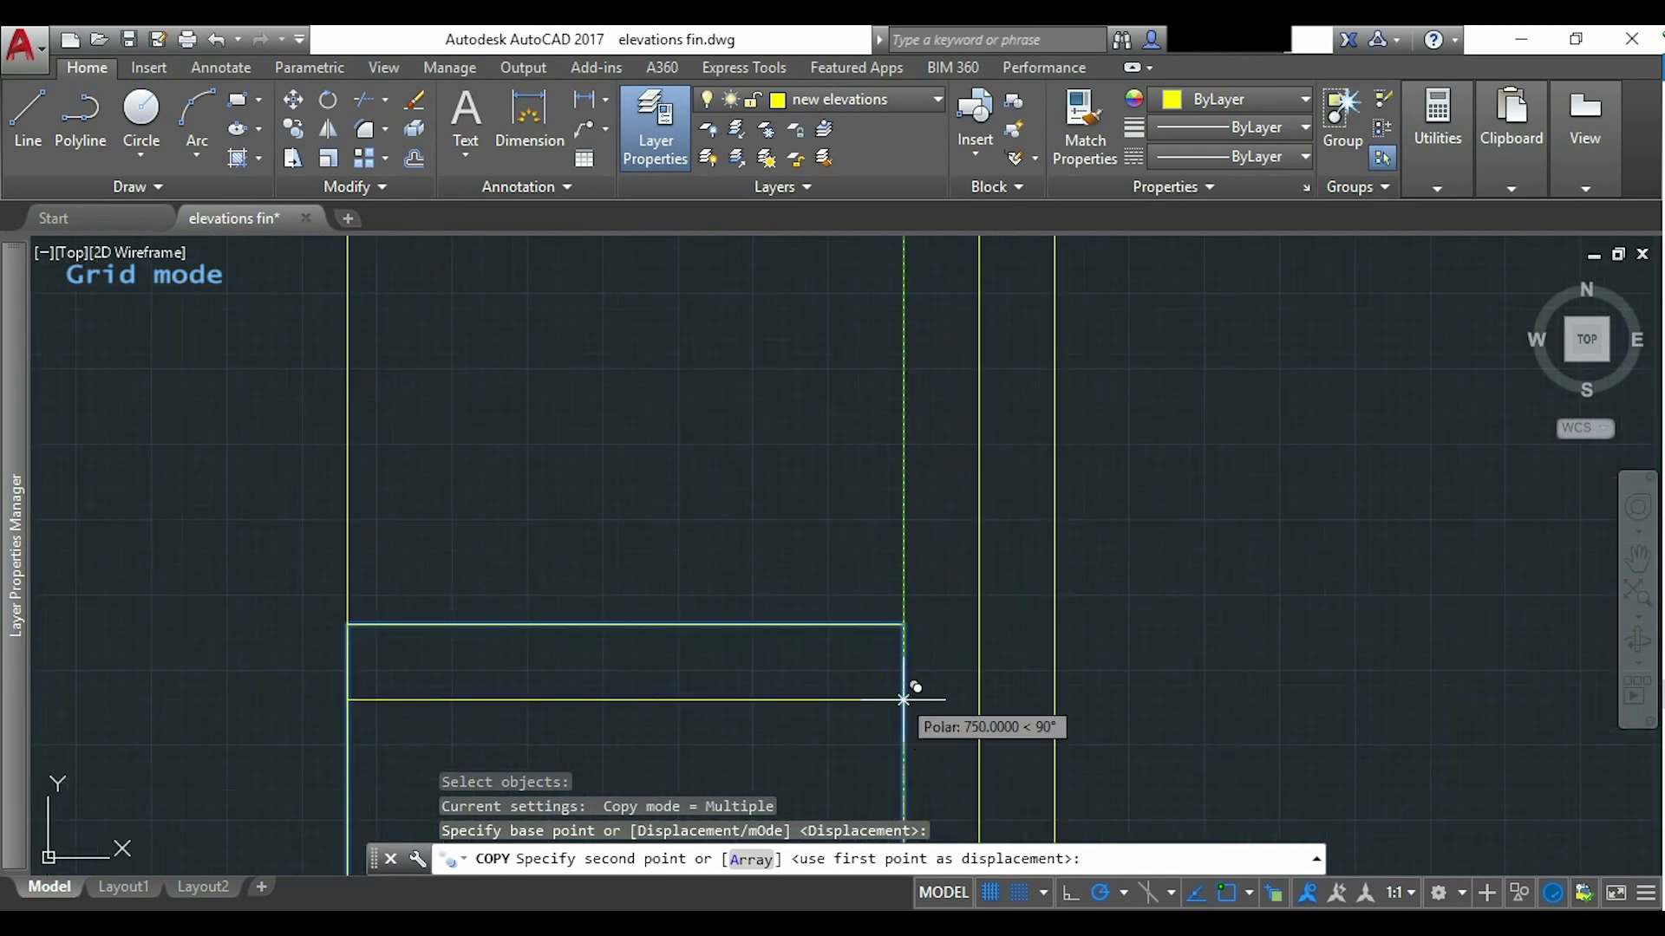
scroll(907, 602, "up", 4)
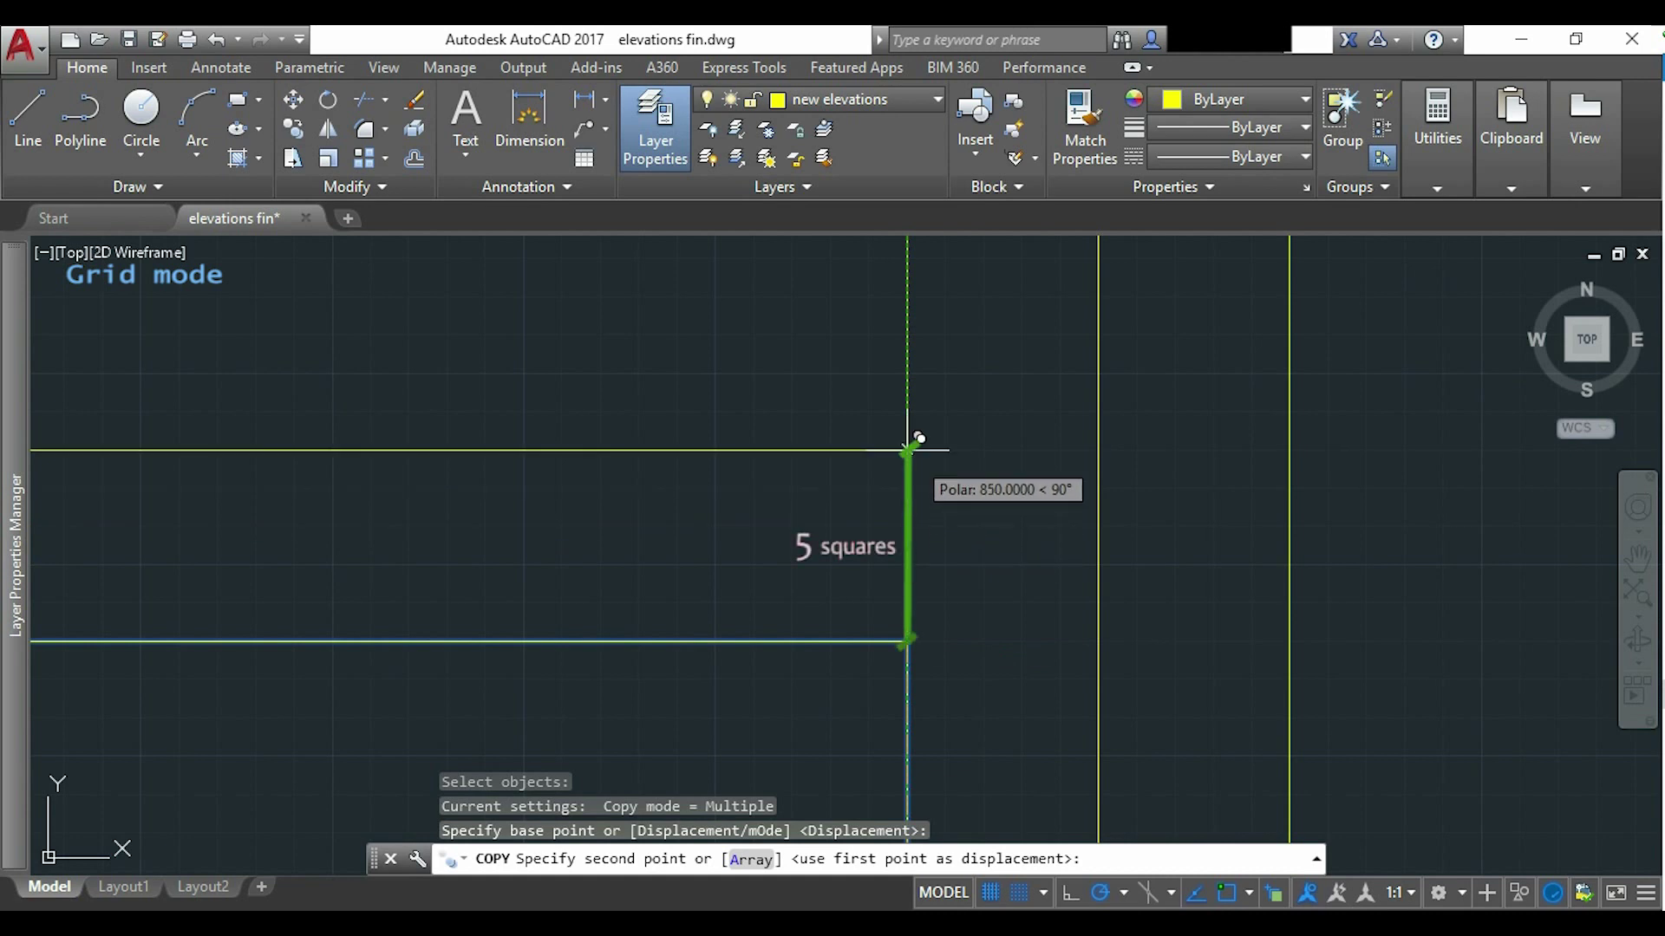
left_click(908, 449)
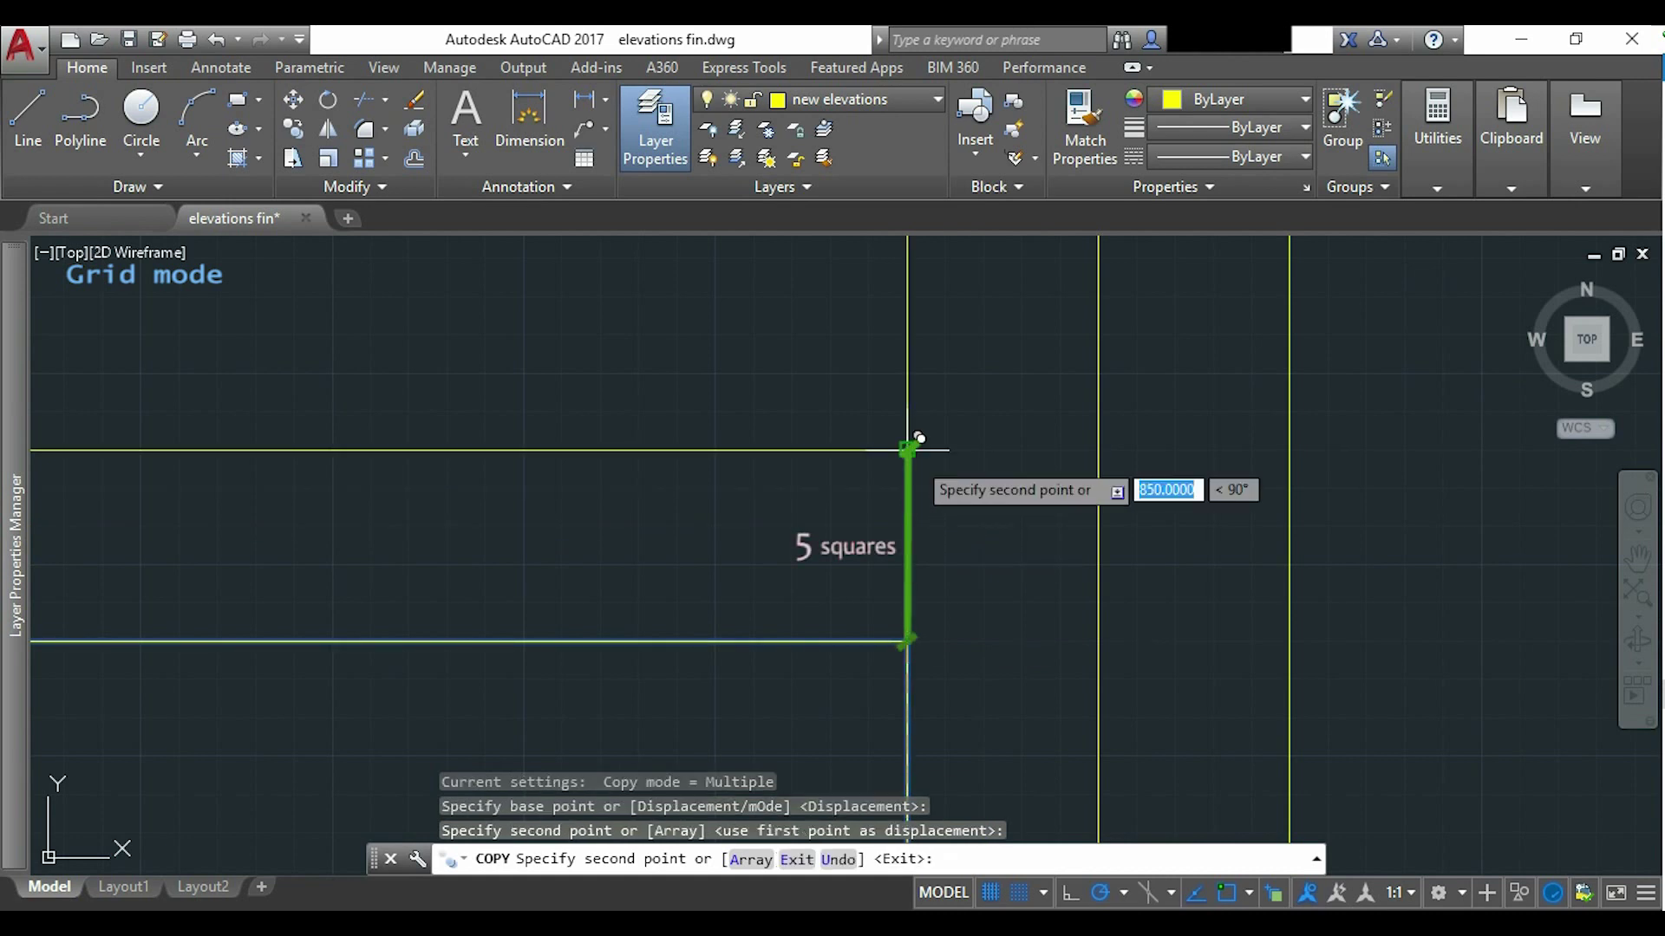
scroll(954, 496, "down", 3)
scroll(954, 496, "down", 9)
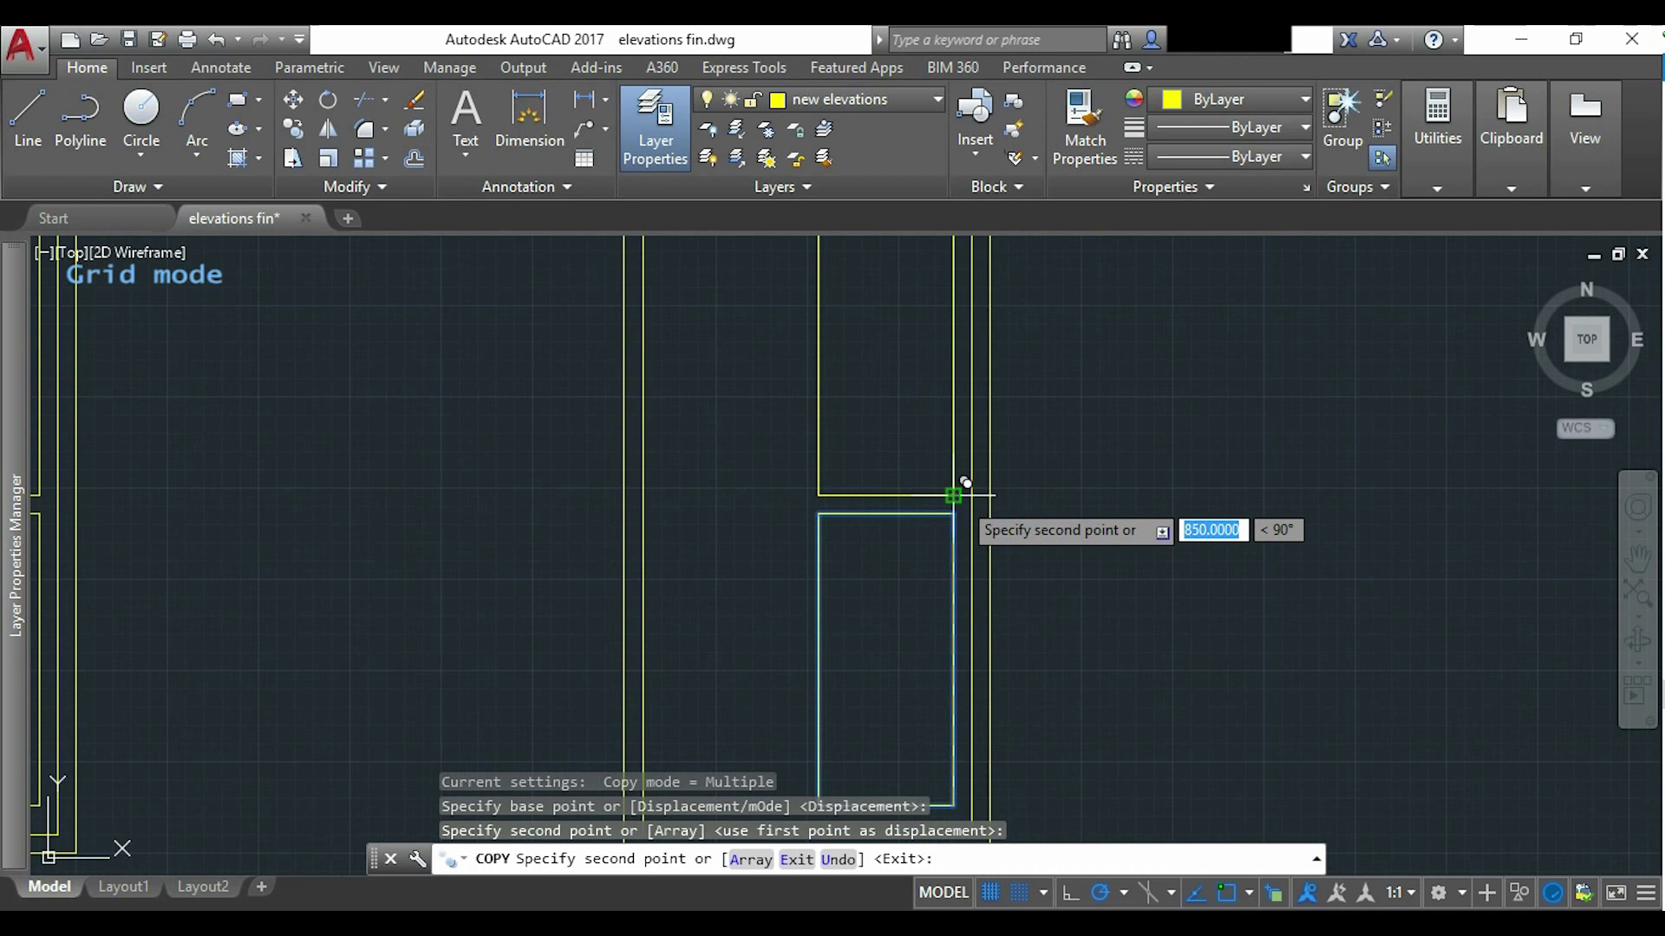
key("Escape")
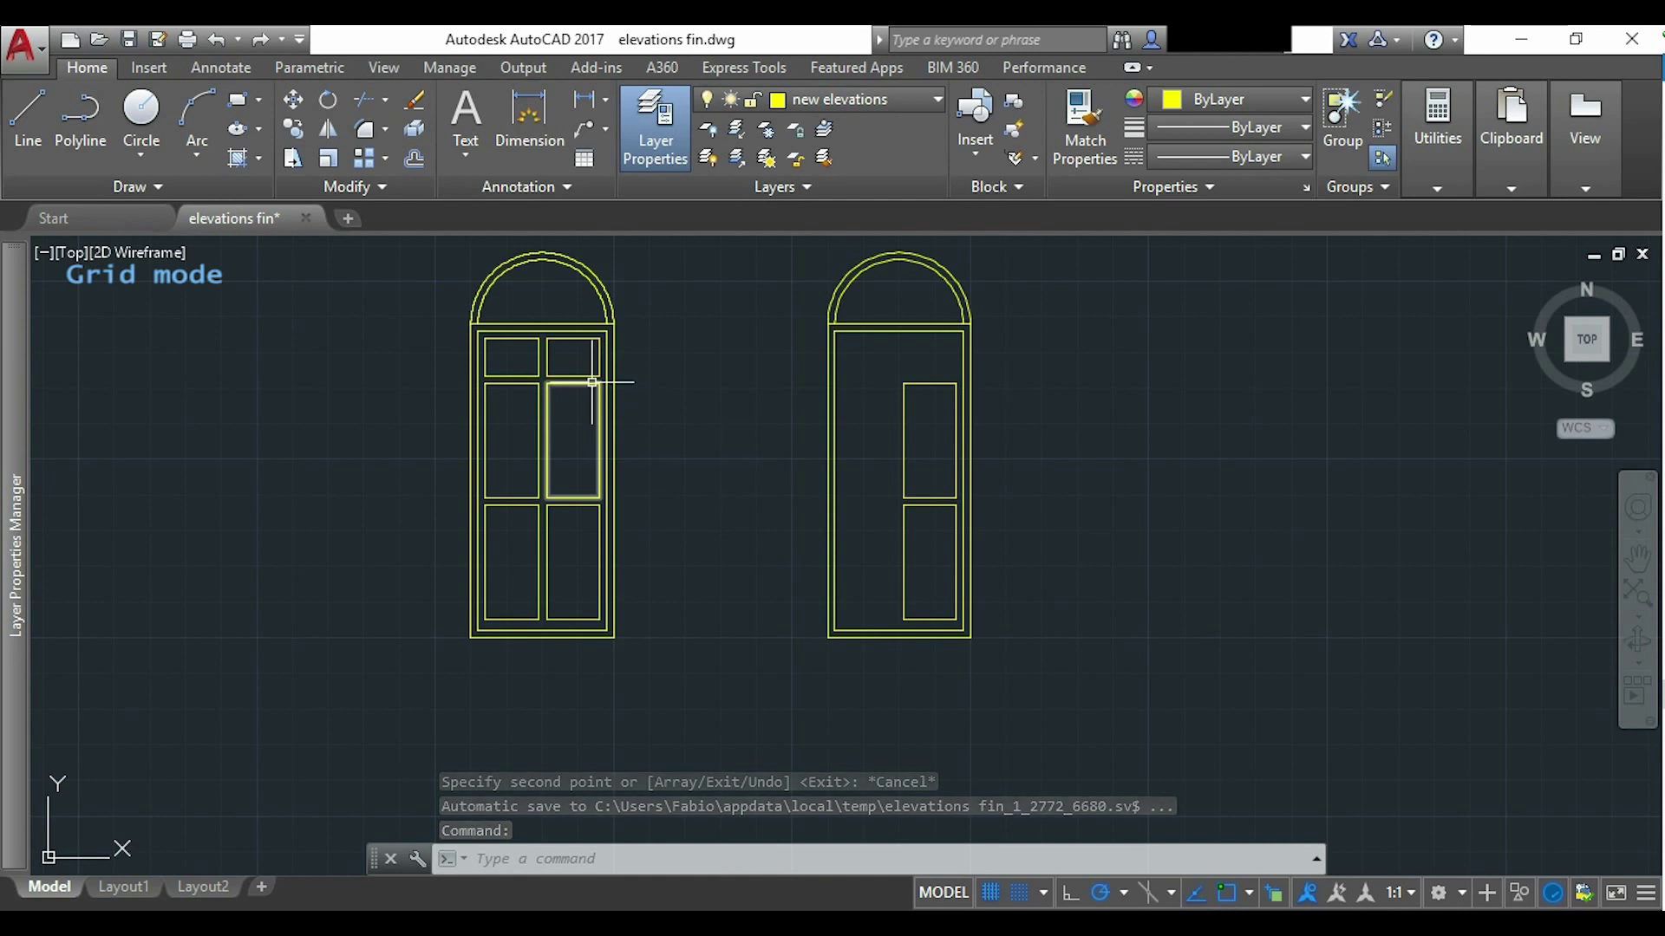
Pan and zoom the view over to the right door's upper area.
scroll(594, 384, "up", 9)
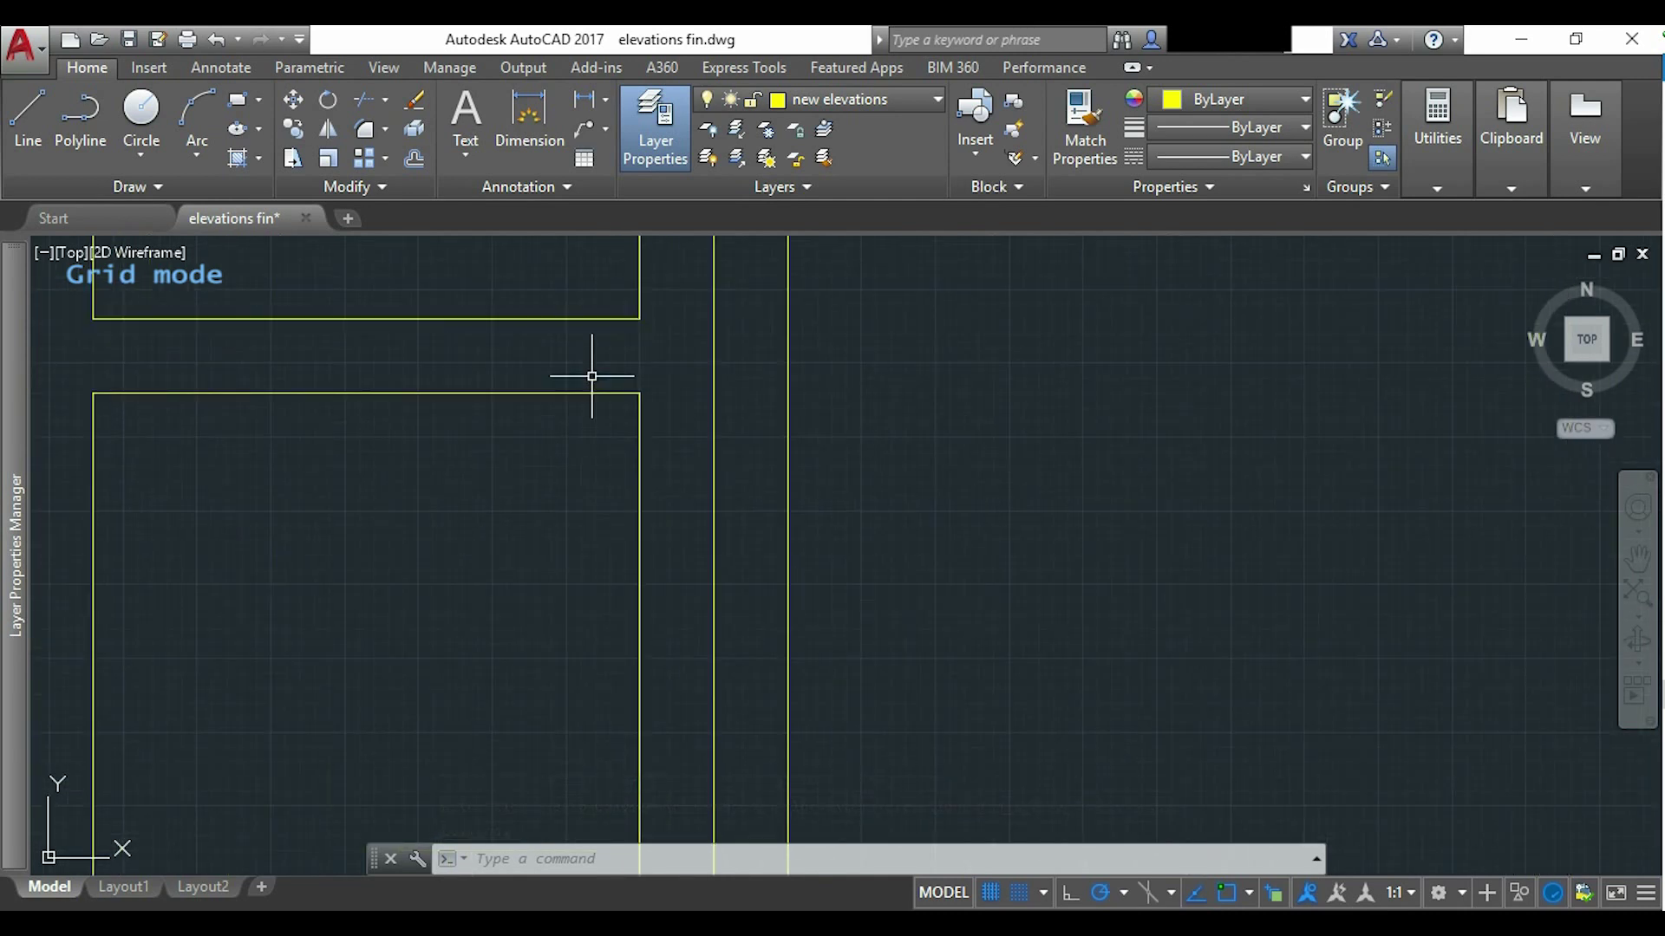
middle_click_drag(593, 377, 654, 528)
scroll(654, 528, "down", 4)
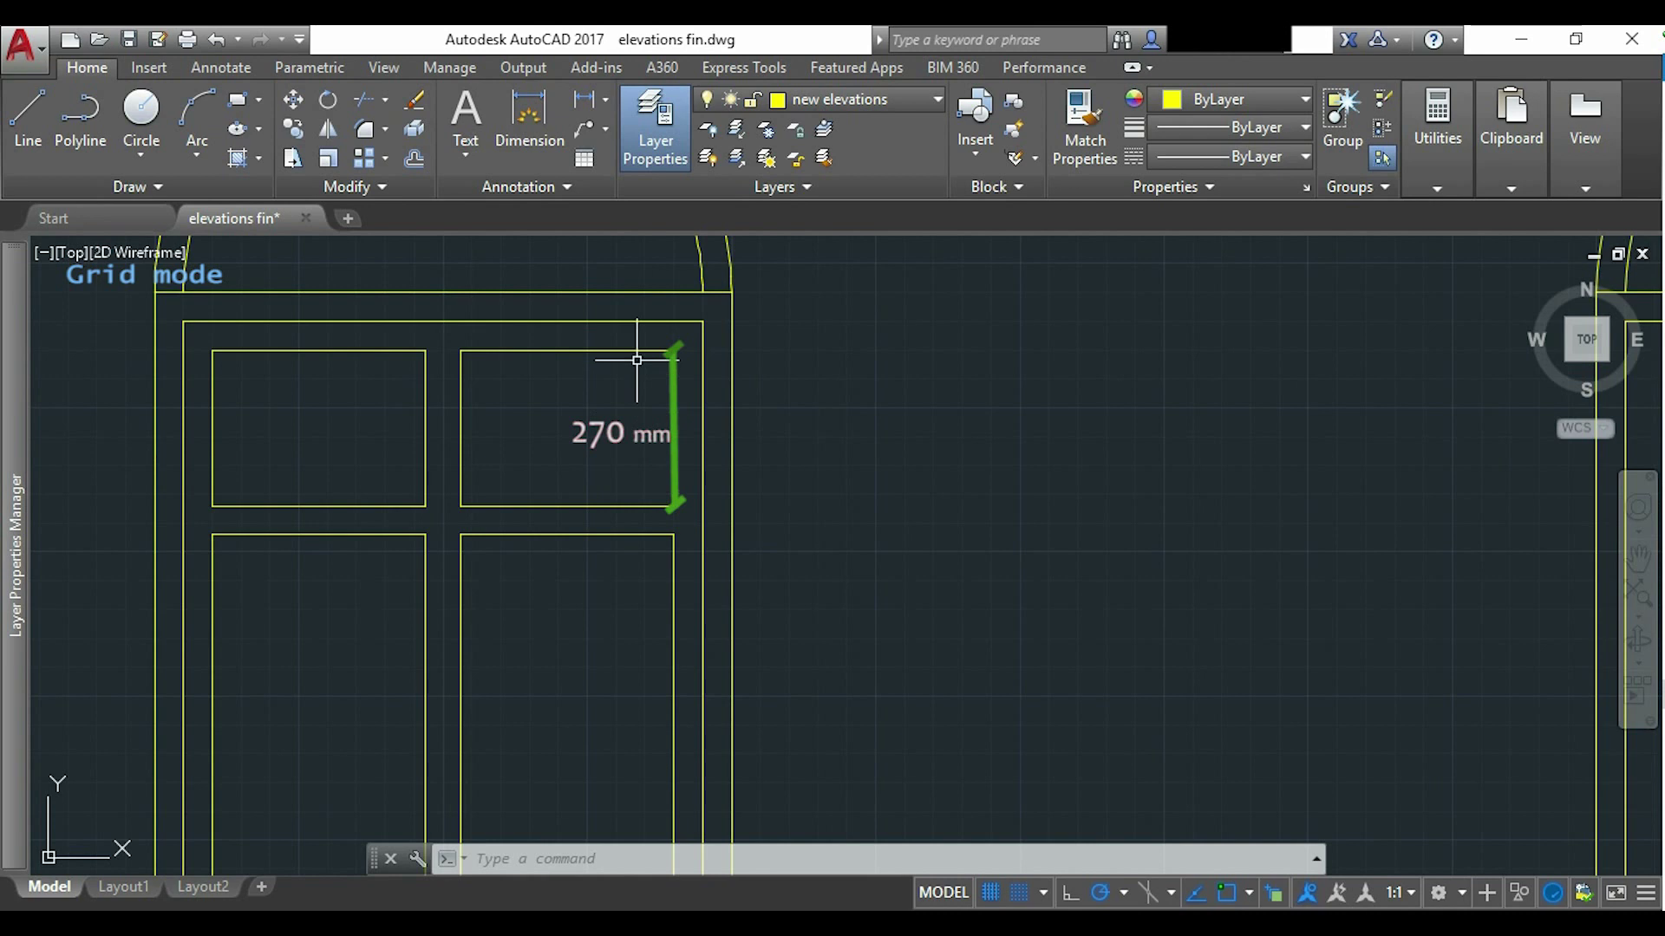
scroll(640, 360, "up", 4)
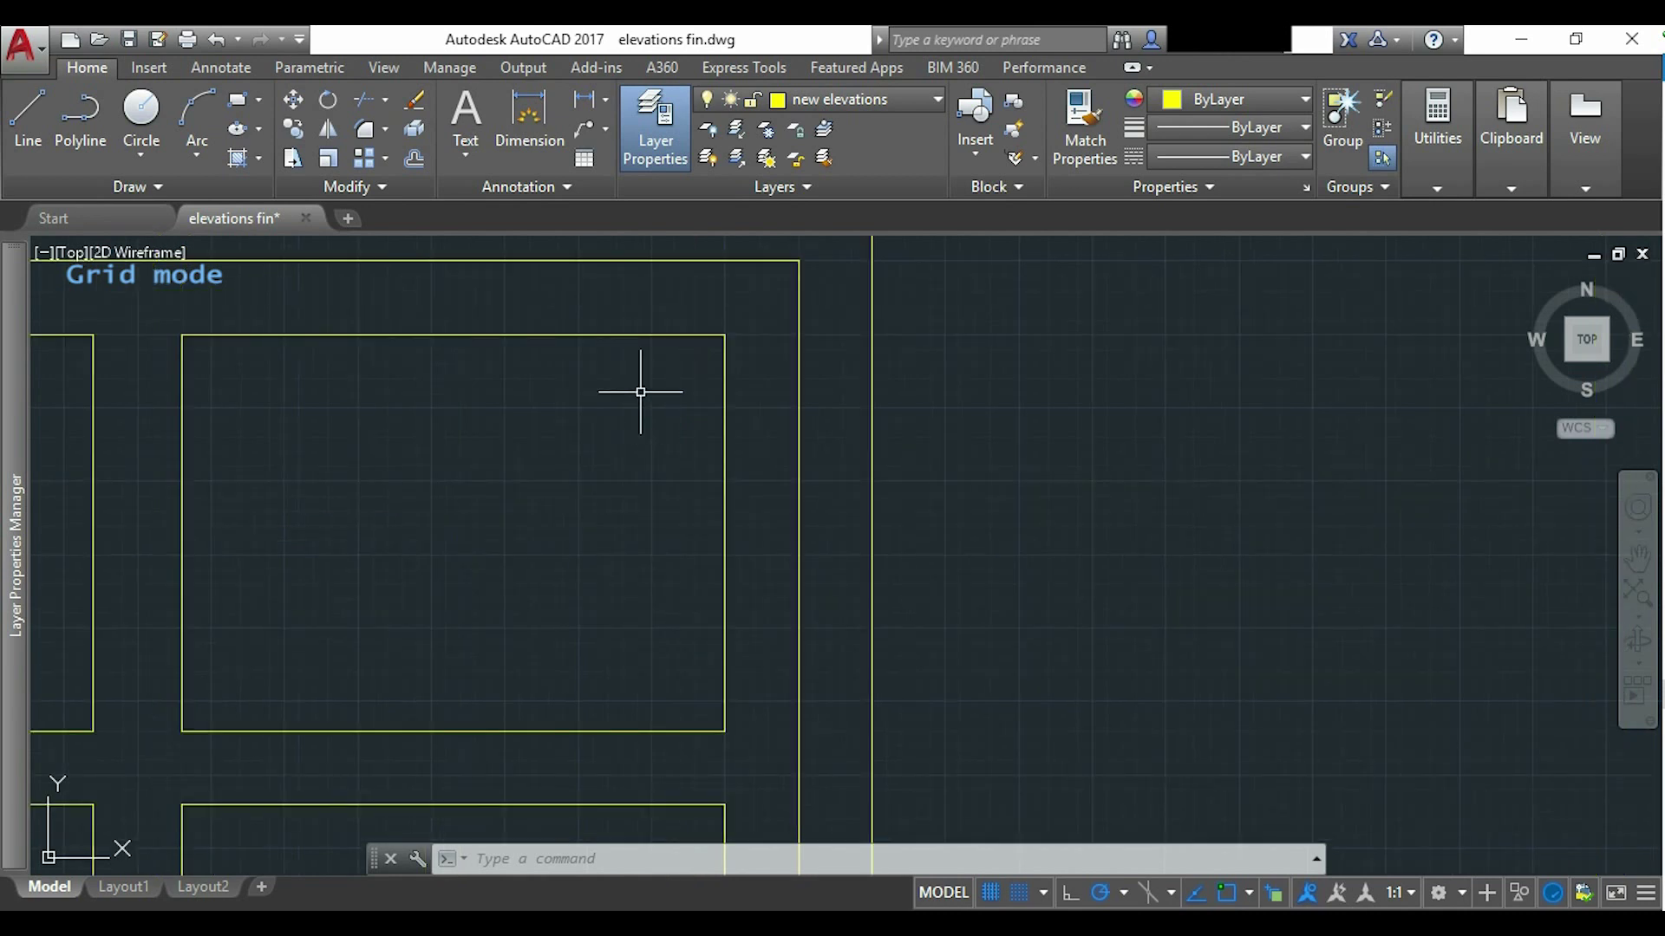
scroll(640, 392, "down", 5)
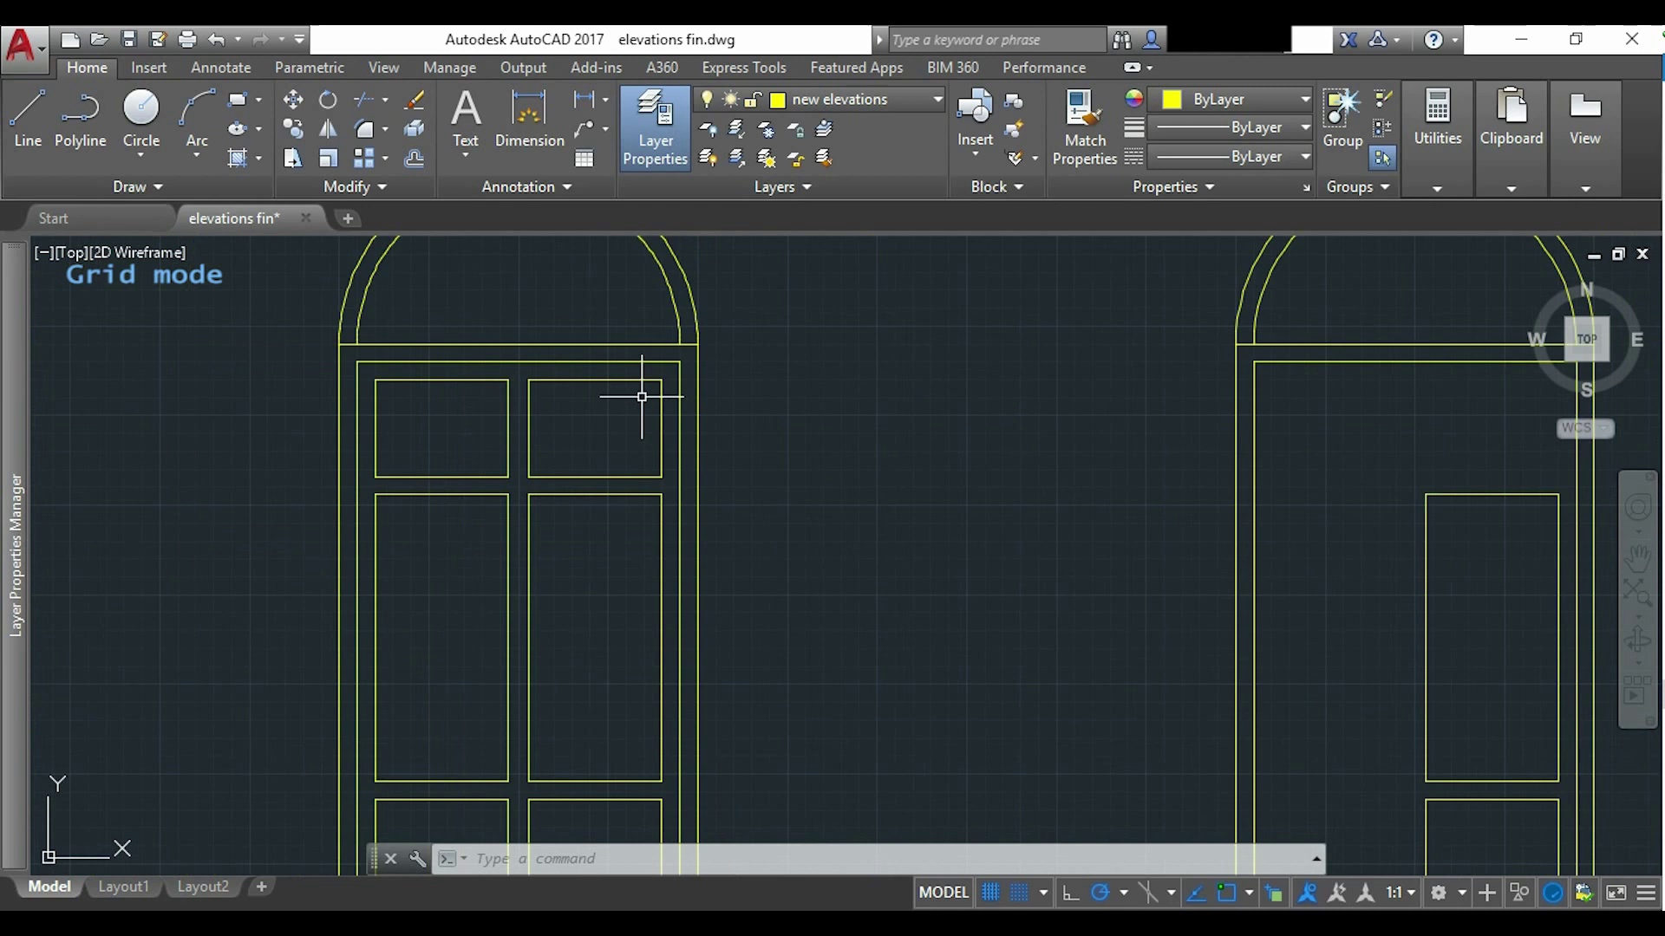
mouse_move(1383, 466)
middle_mouse_down()
mouse_move(1204, 557)
mouse_move(922, 595)
middle_mouse_up()
middle_click_drag(1100, 613, 1067, 468)
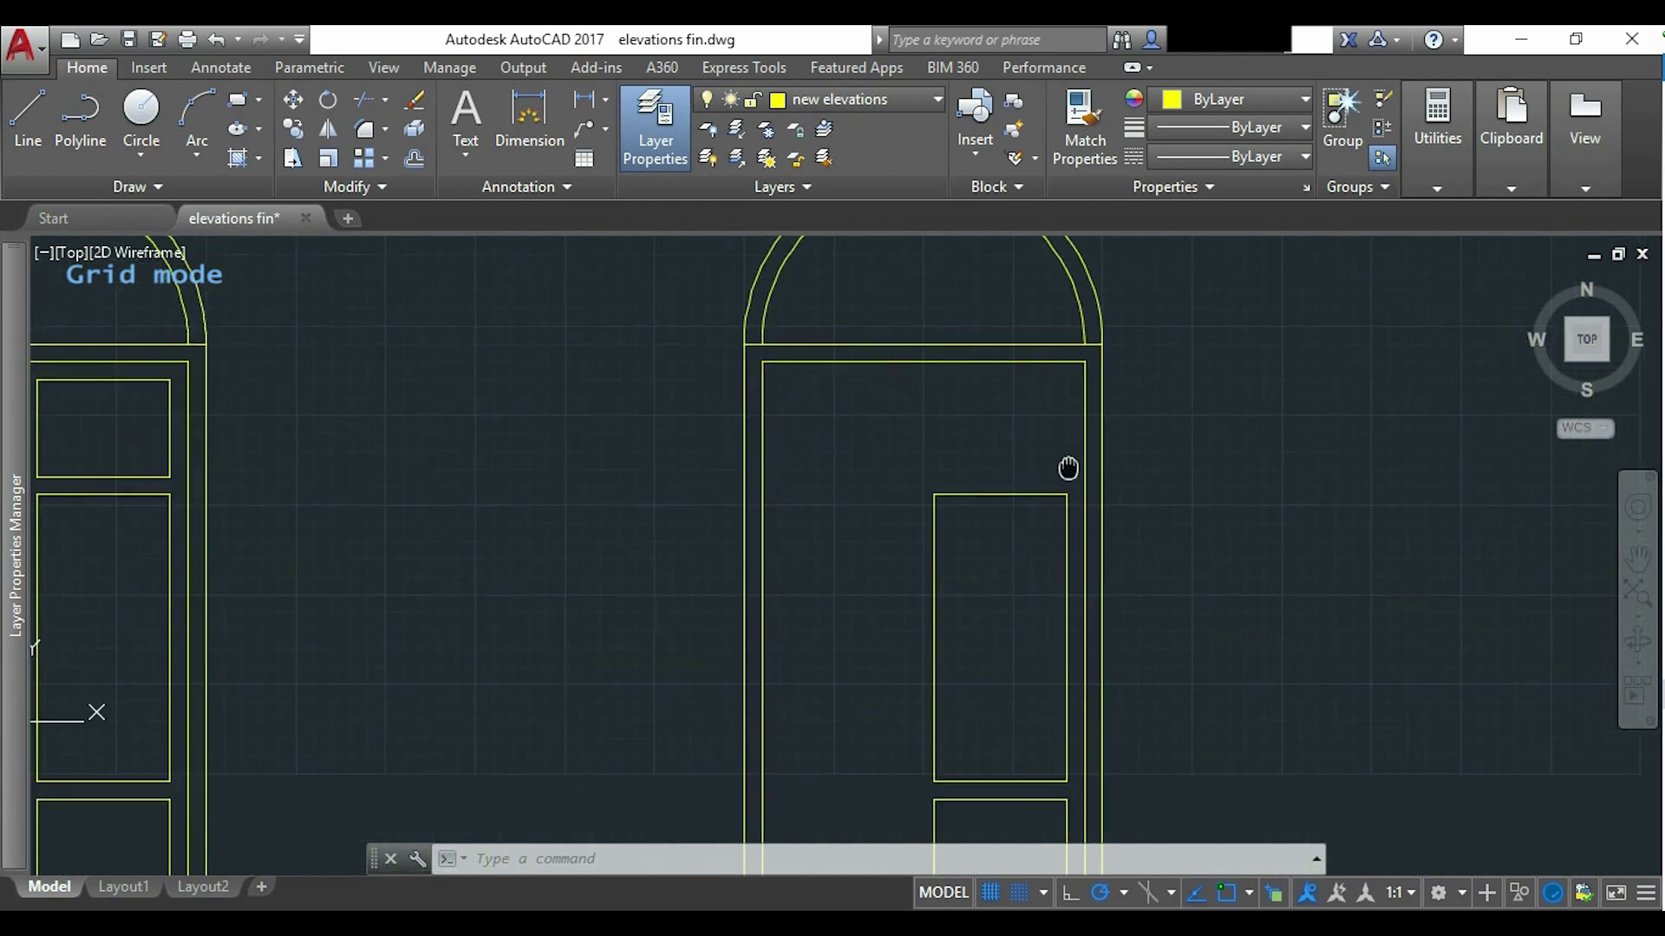
scroll(1068, 468, "up", 5)
Start a polyline 5 cm above the upper tall panel and draw the right vertical edge.
type("pl")
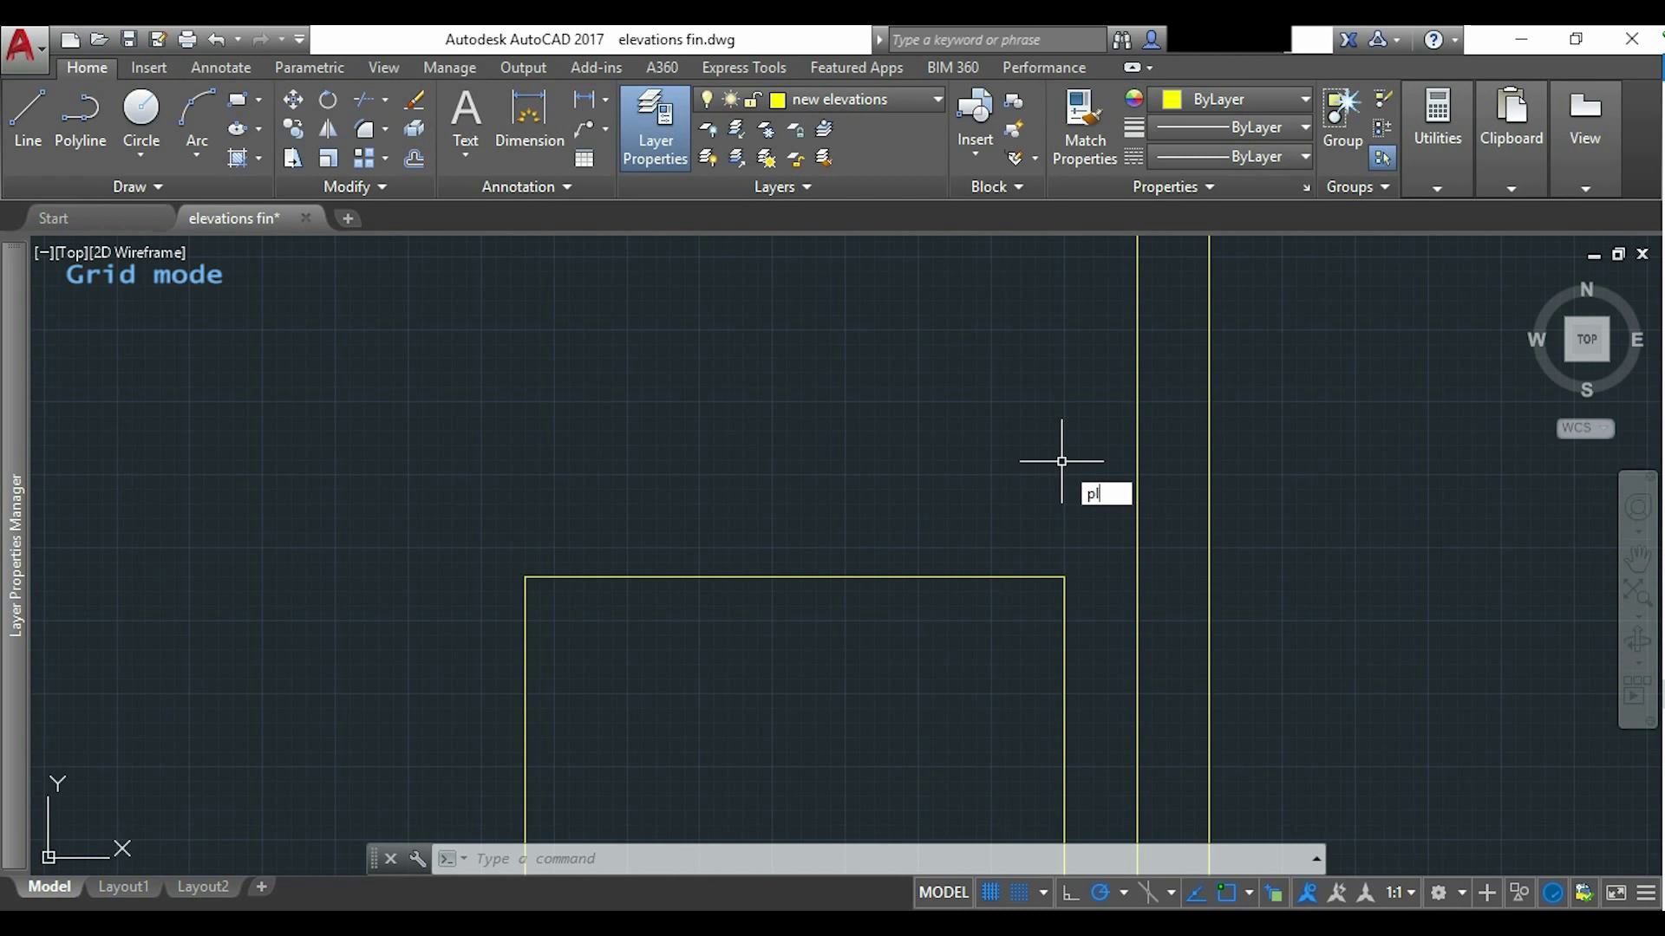
key("Return")
scroll(1063, 474, "up", 3)
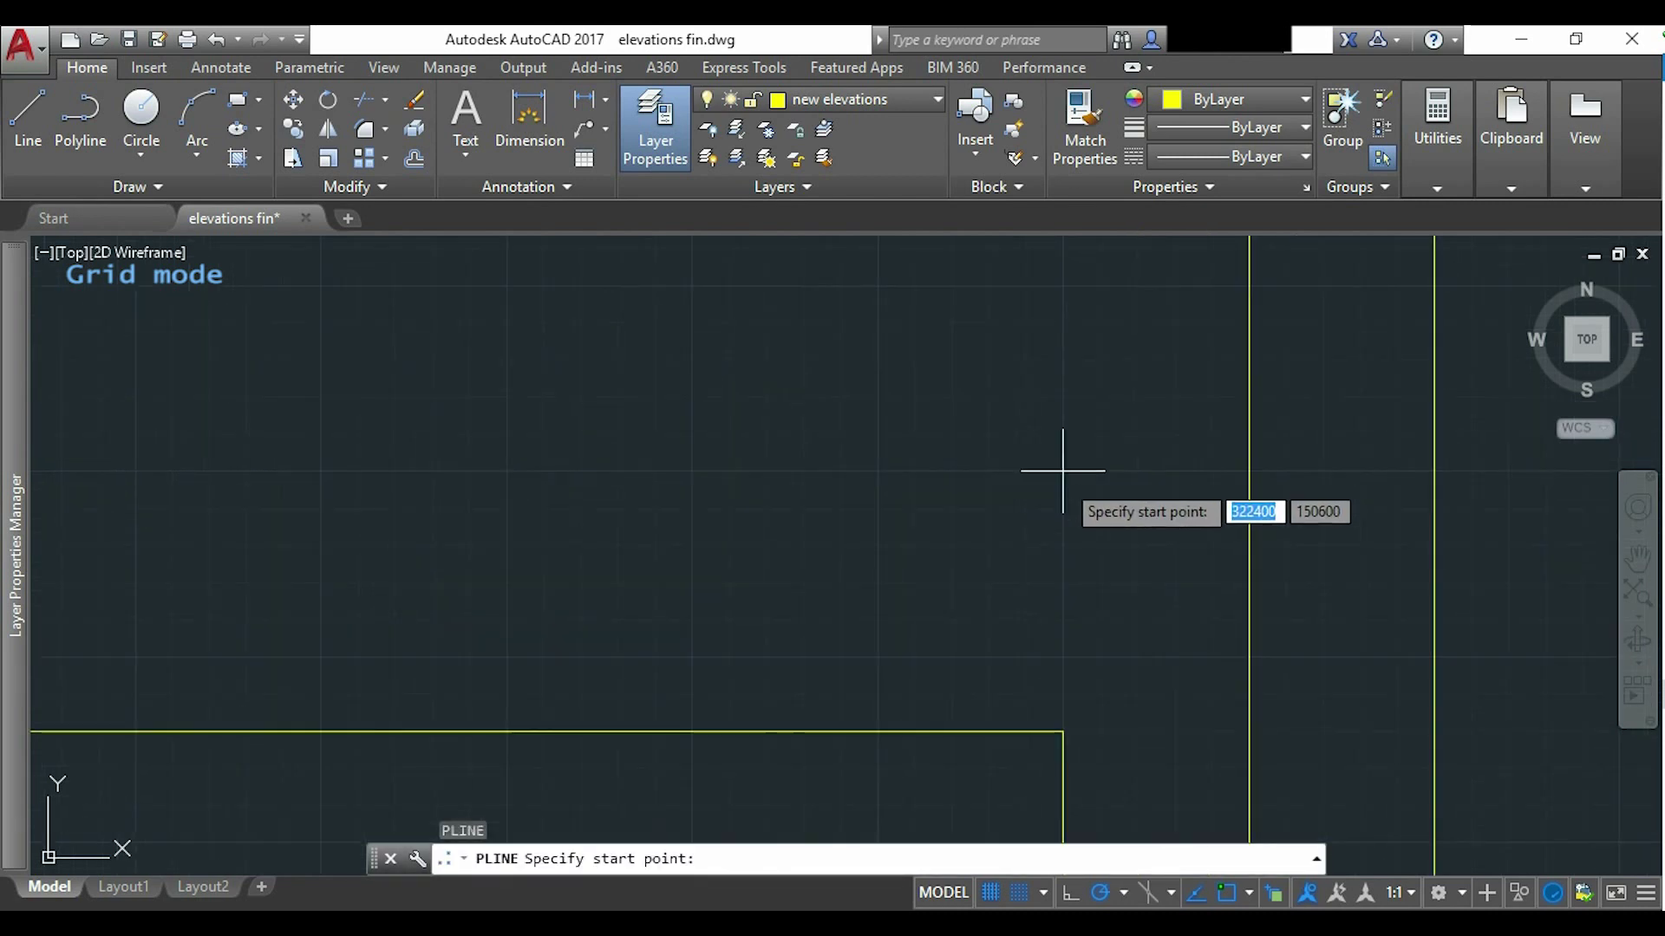
left_click(1063, 545)
scroll(1066, 548, "down", 4)
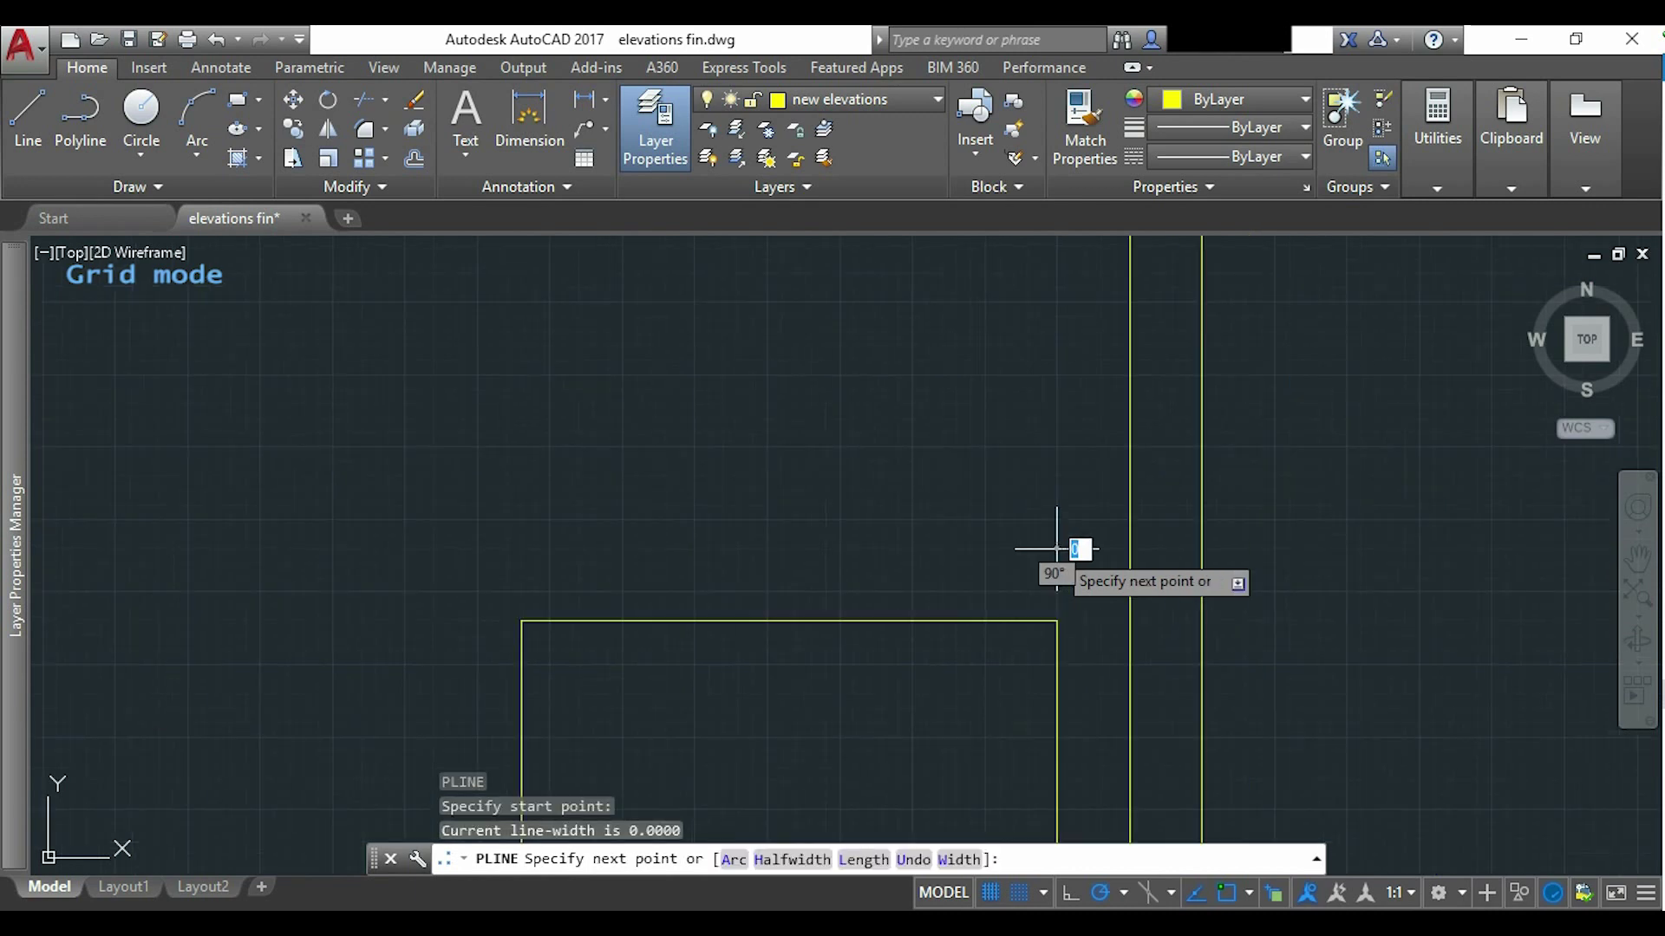
scroll(1049, 416, "down", 3)
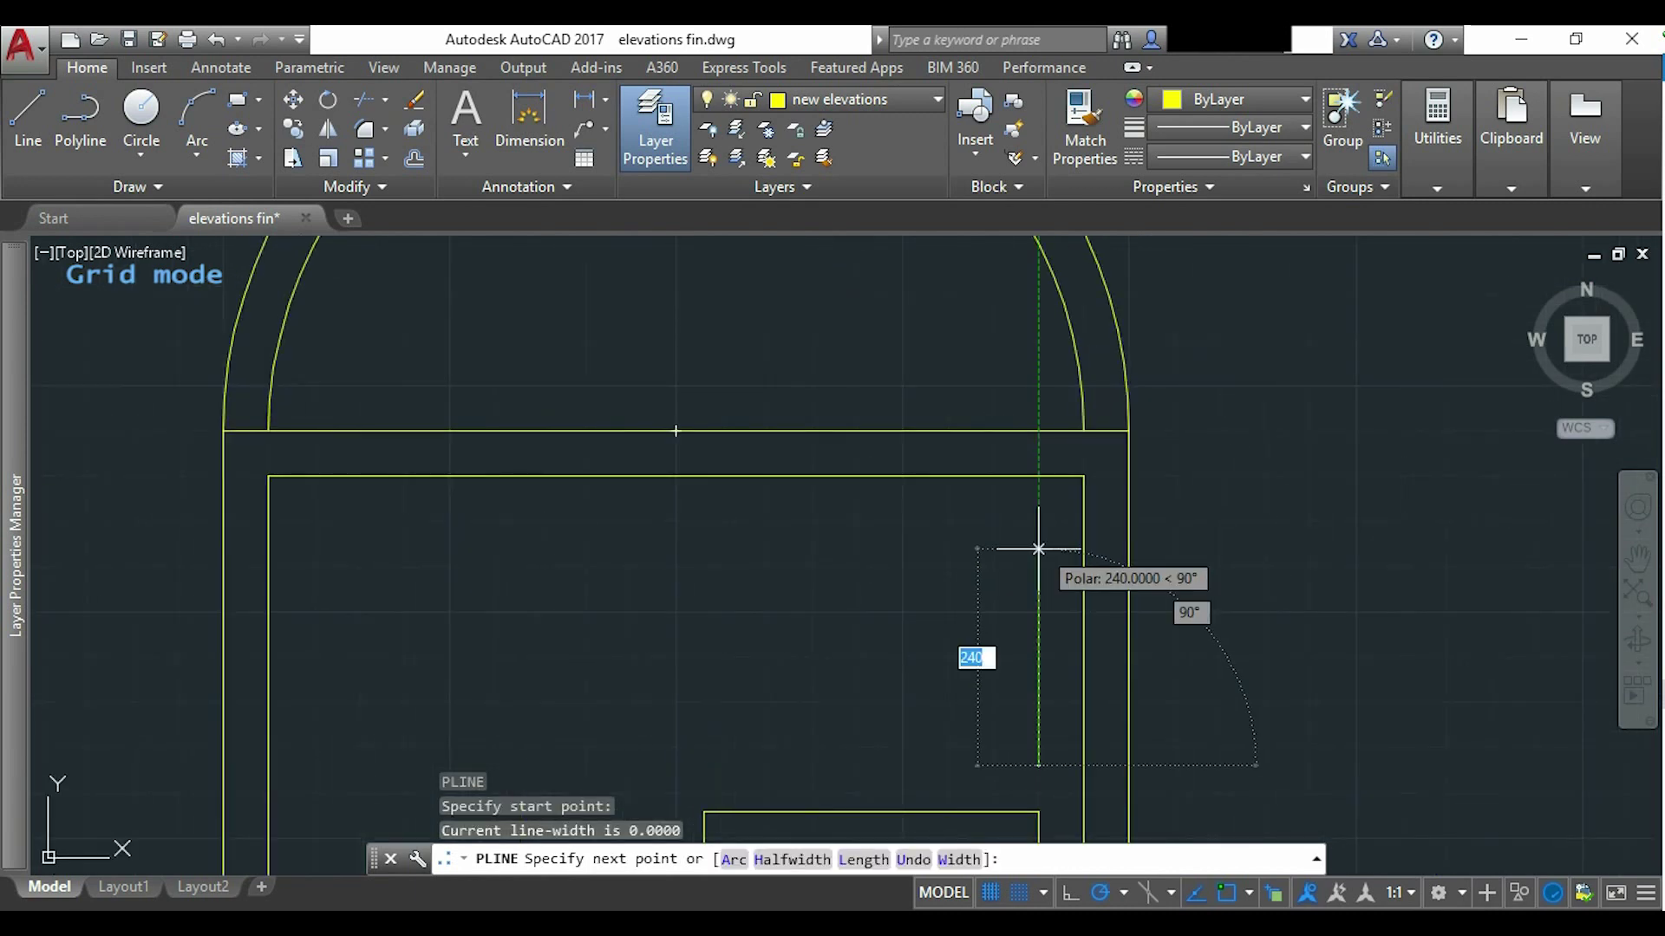
scroll(1030, 538, "up", 6)
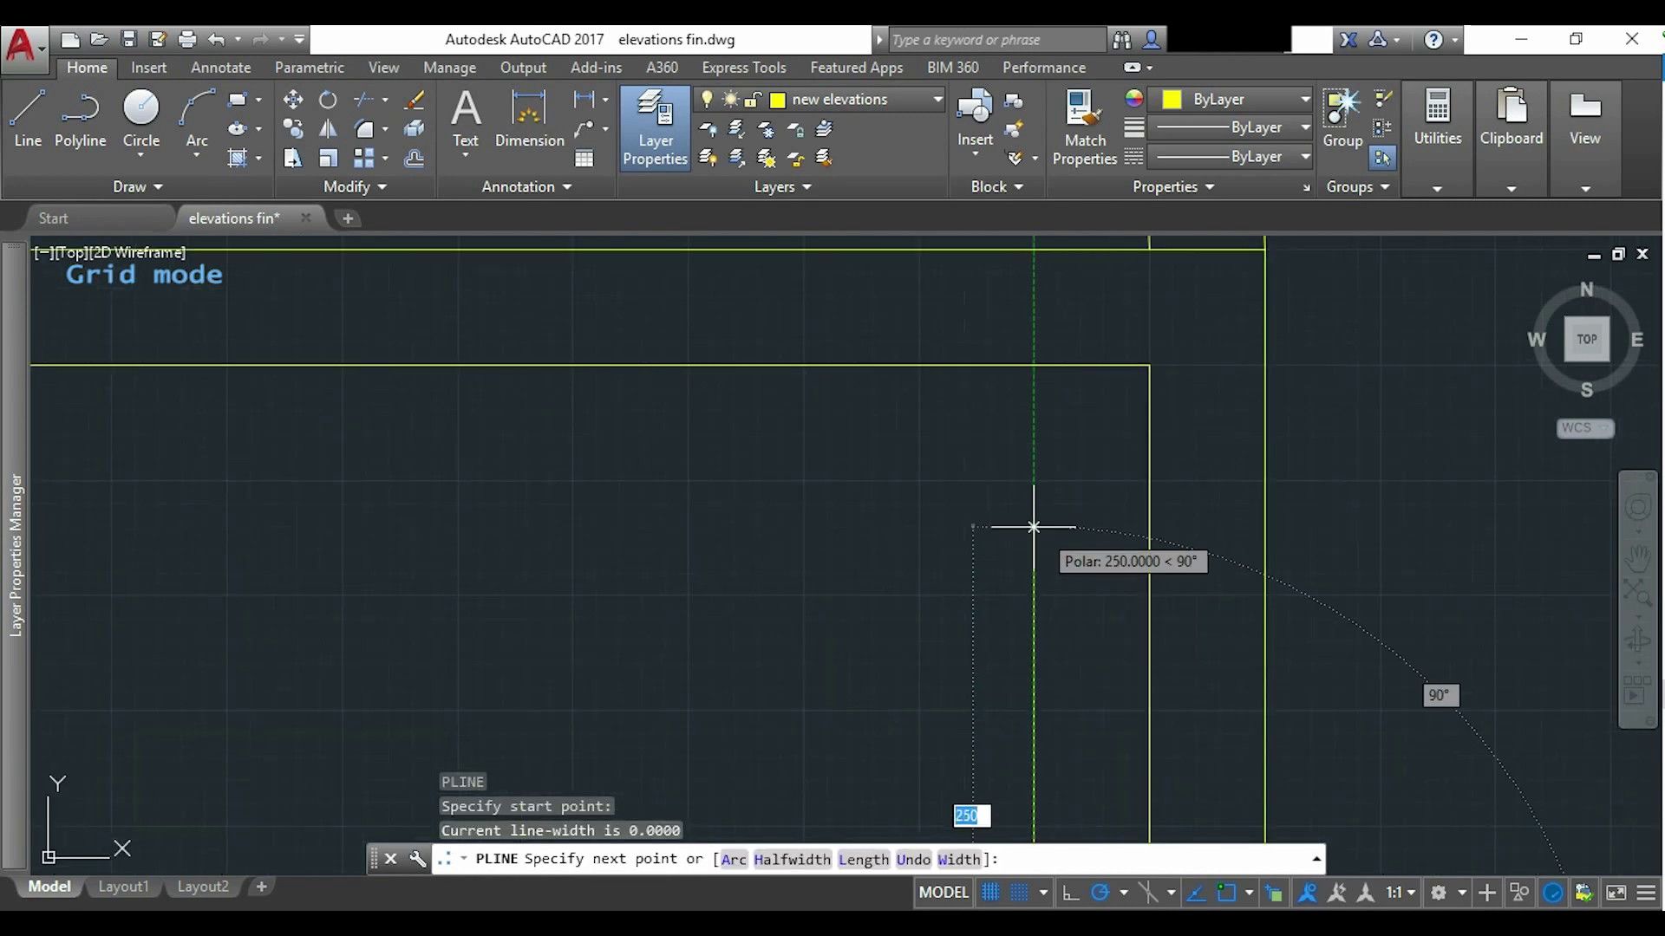
left_click(1030, 451)
Trace the top edge, lower-left corner and bottom edge to finish the small top panel.
scroll(1026, 460, "down", 2)
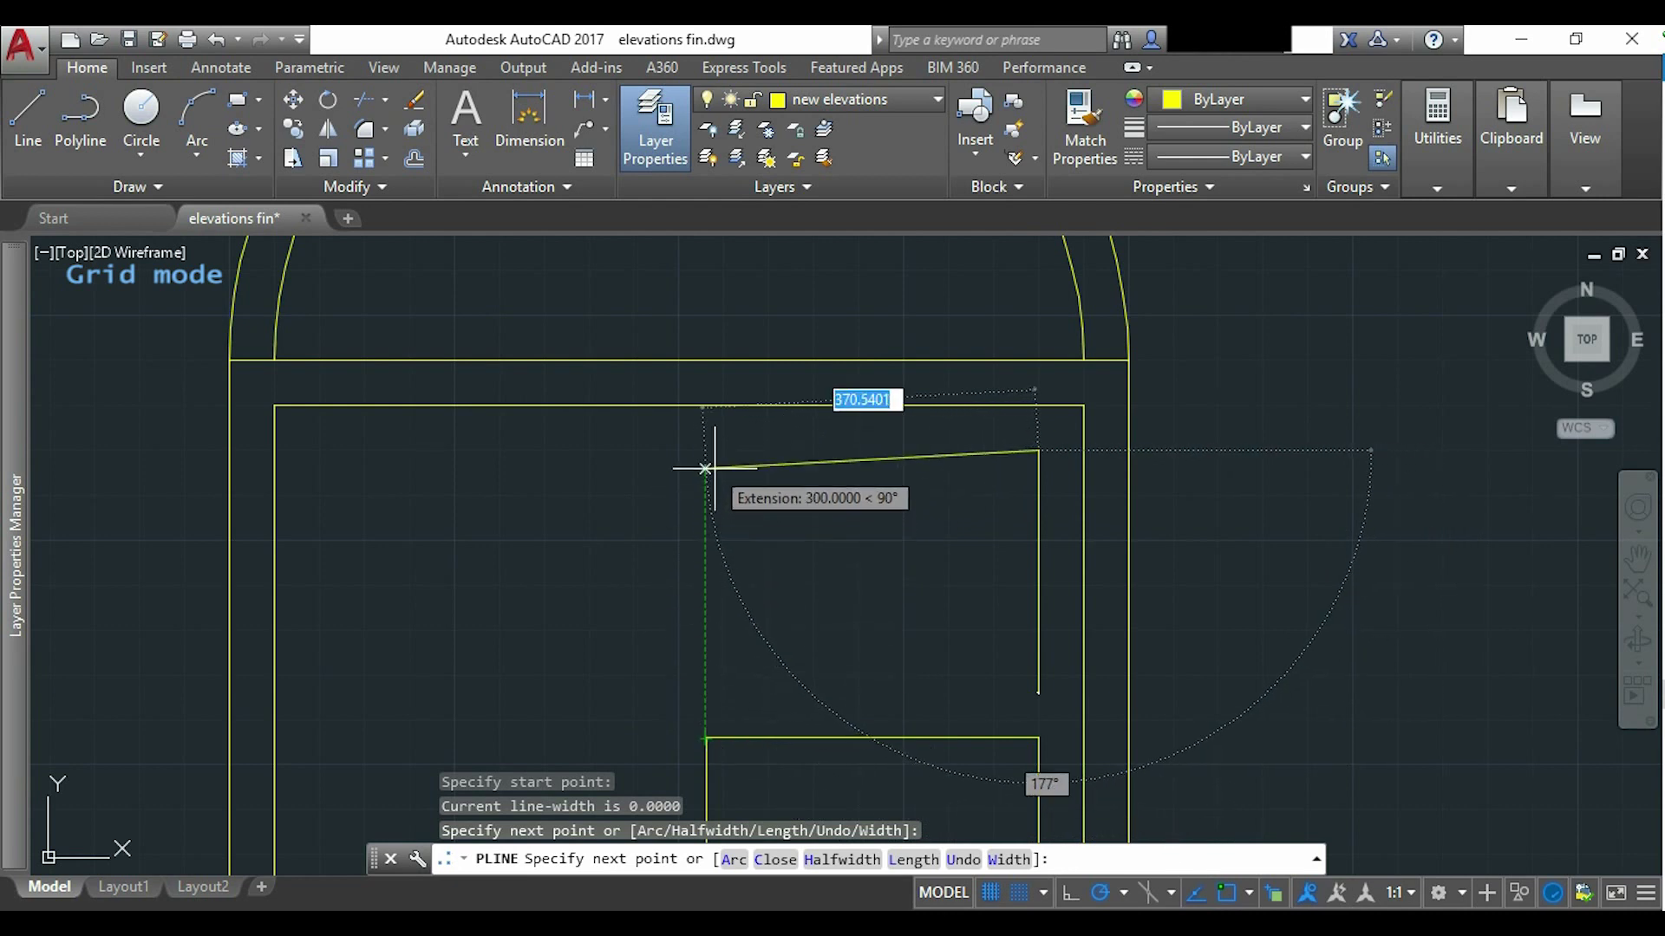
left_click(705, 450)
middle_click_drag(727, 508, 762, 363)
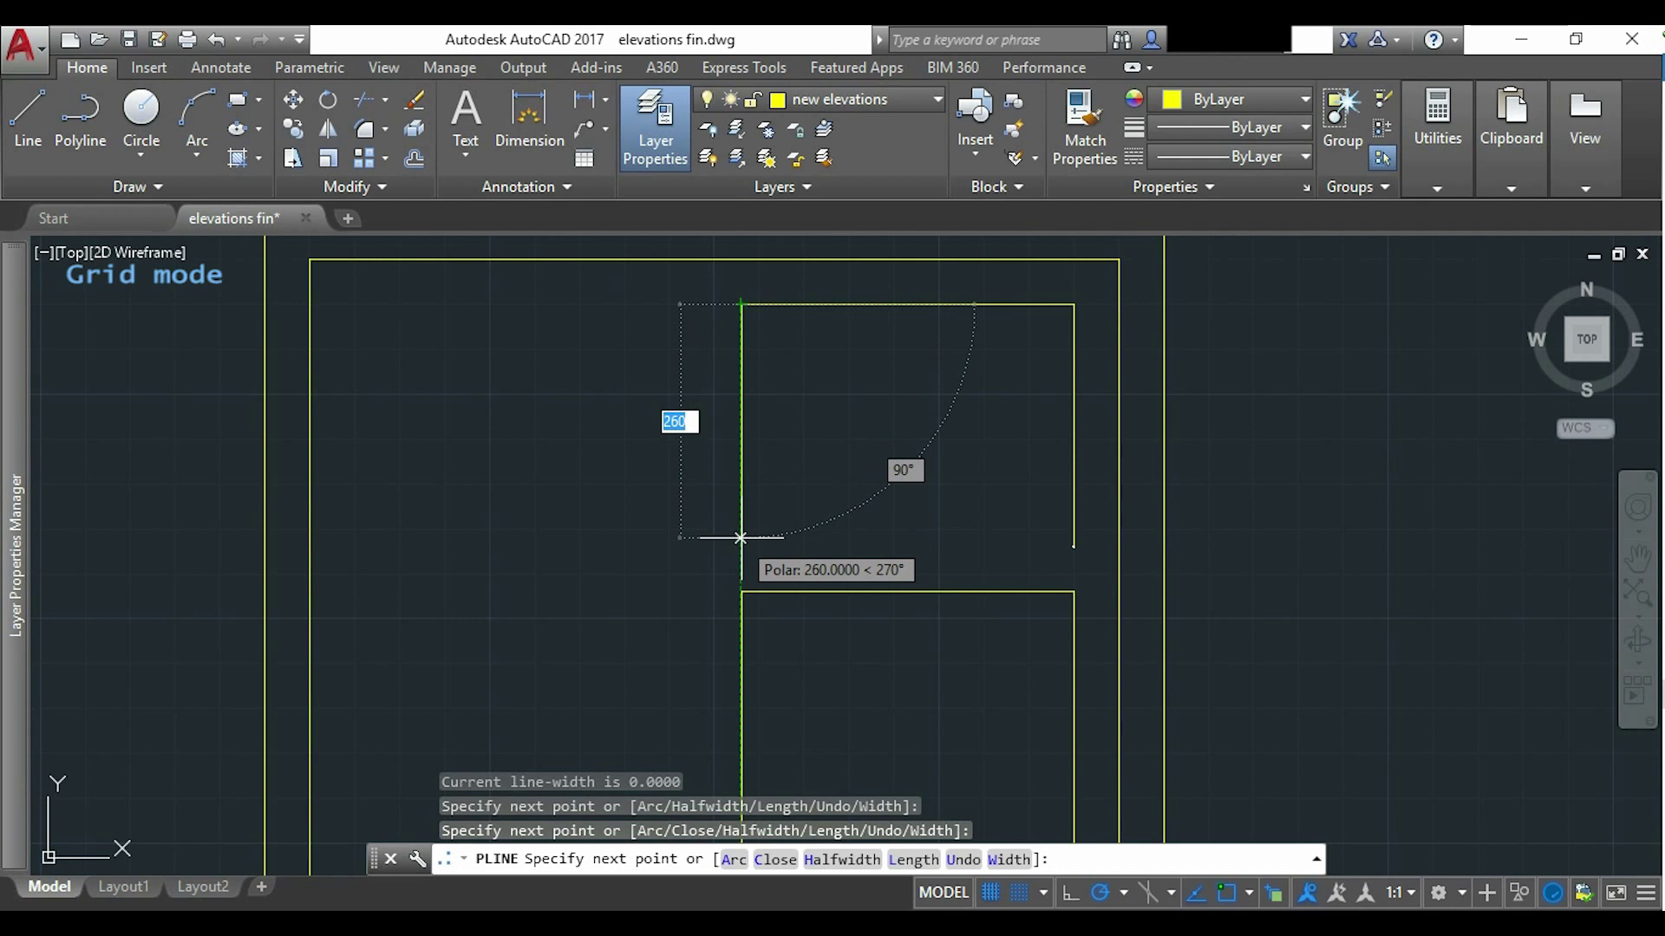
scroll(740, 537, "up", 3)
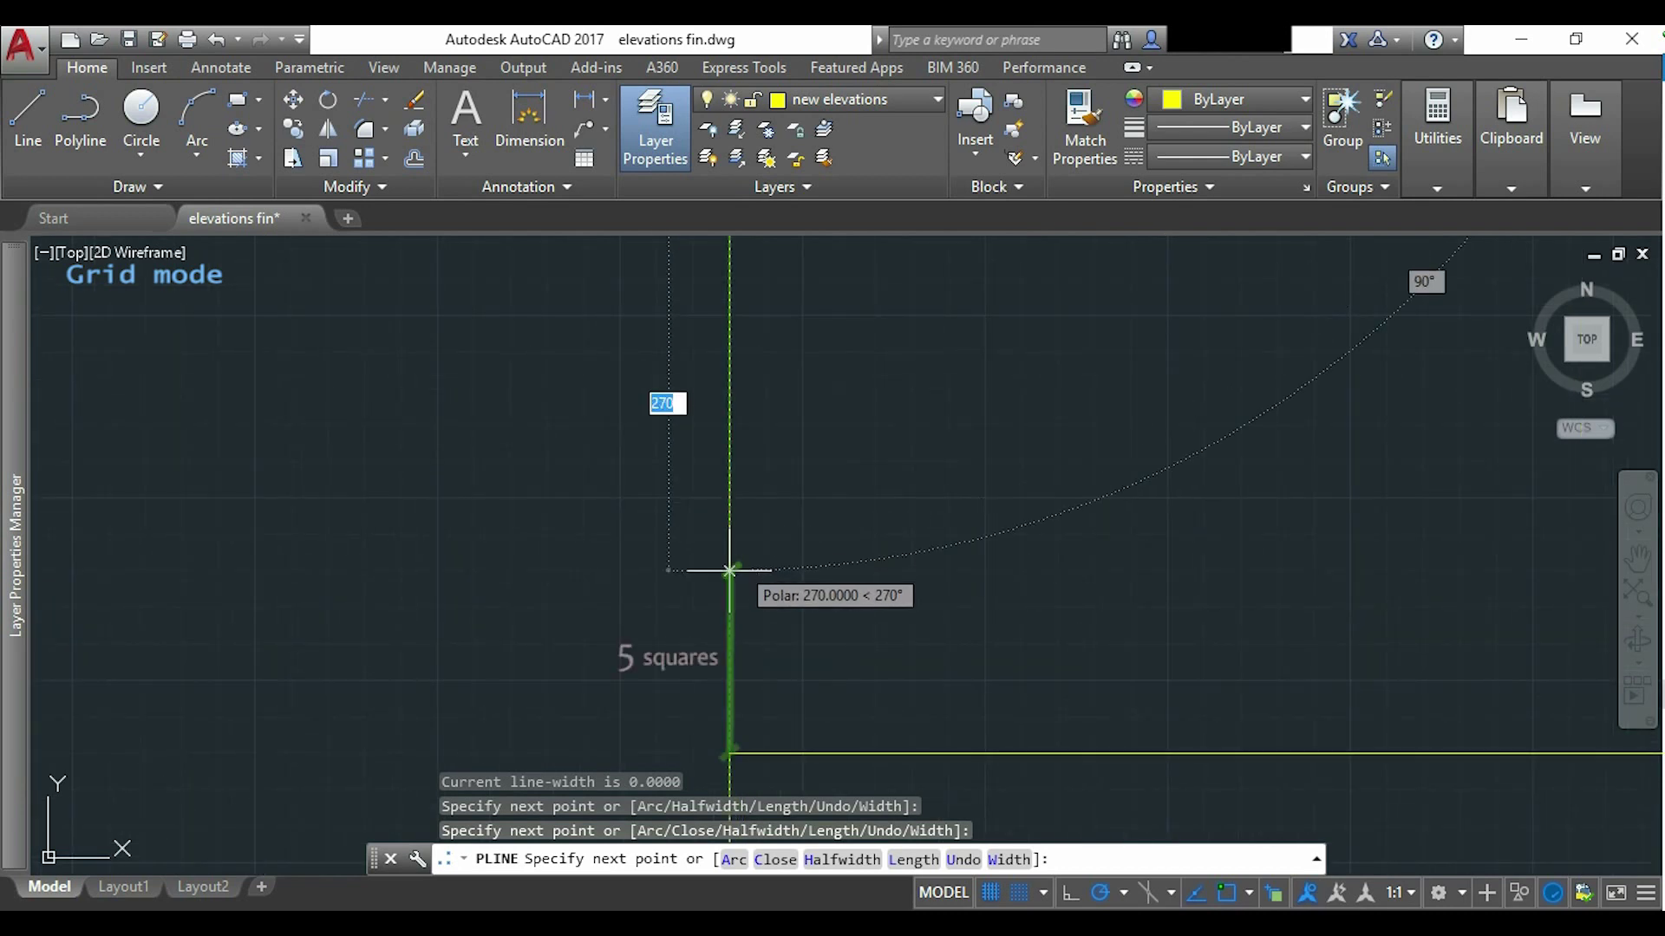
left_click(730, 570)
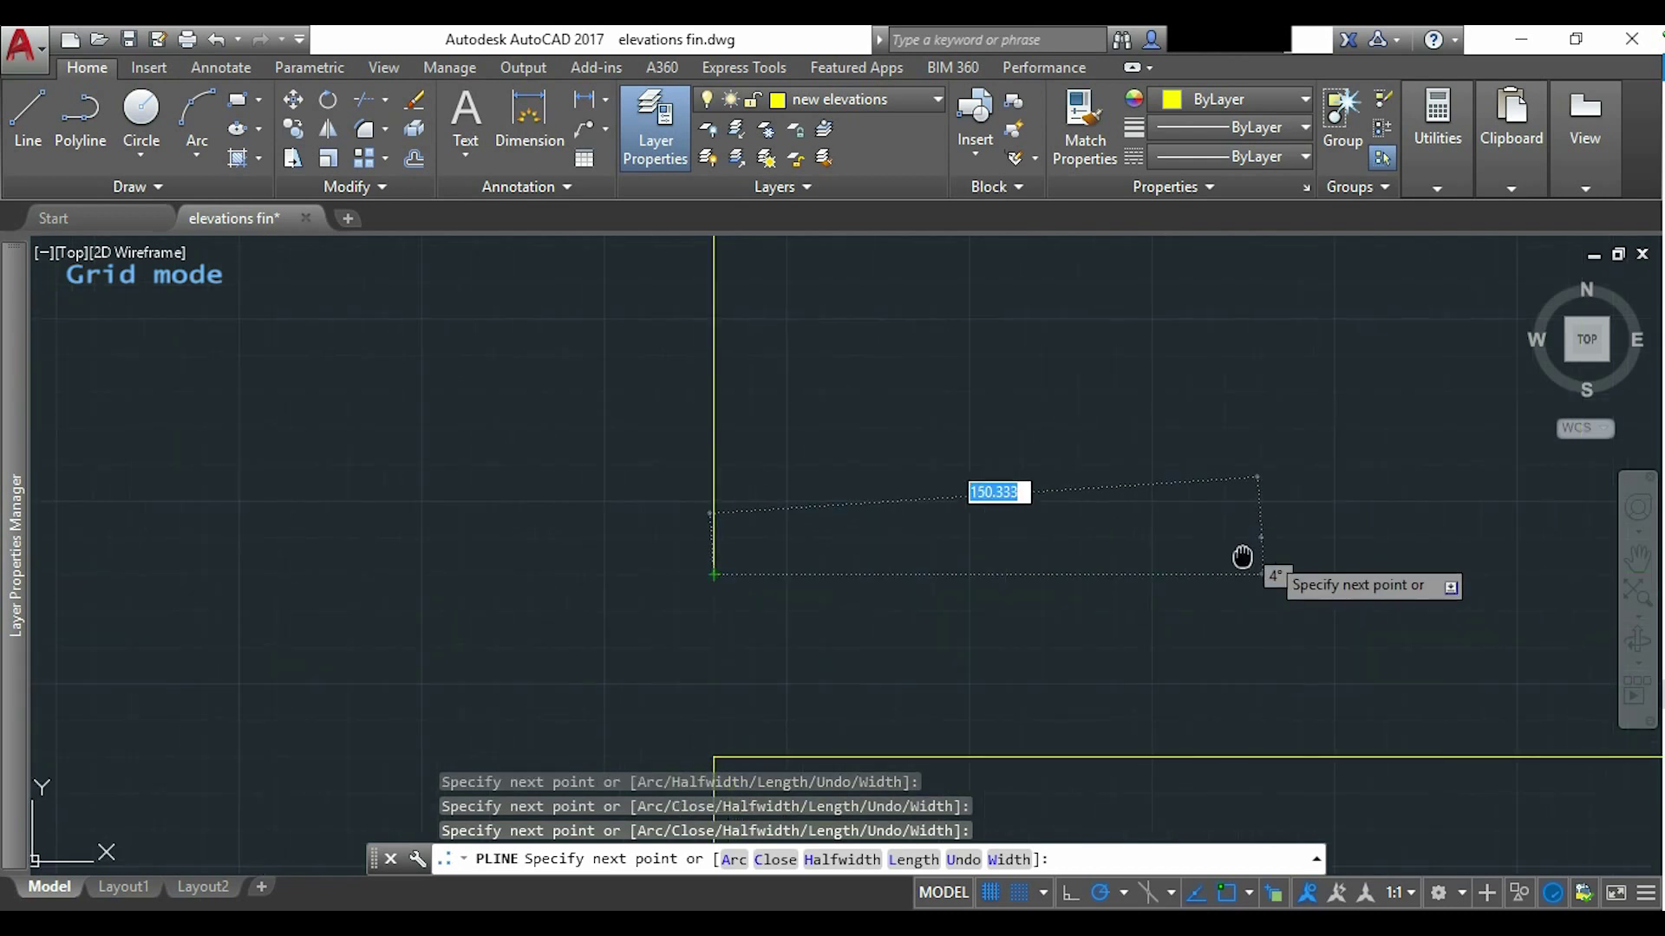
middle_click_drag(1244, 558, 573, 559)
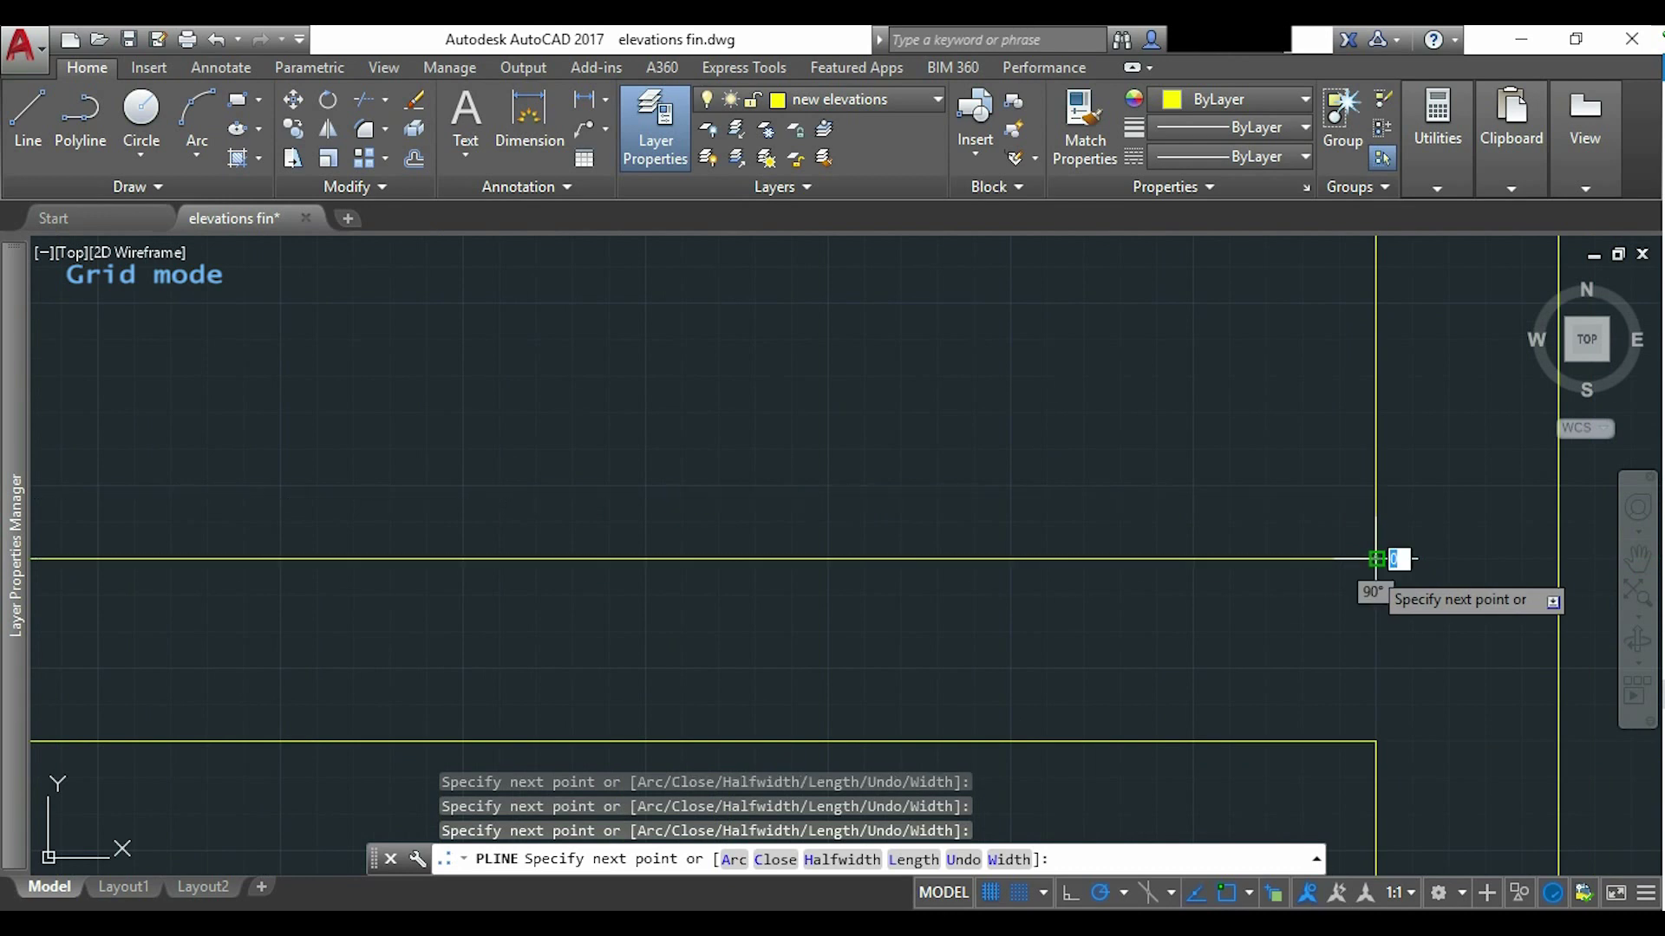
key("Escape")
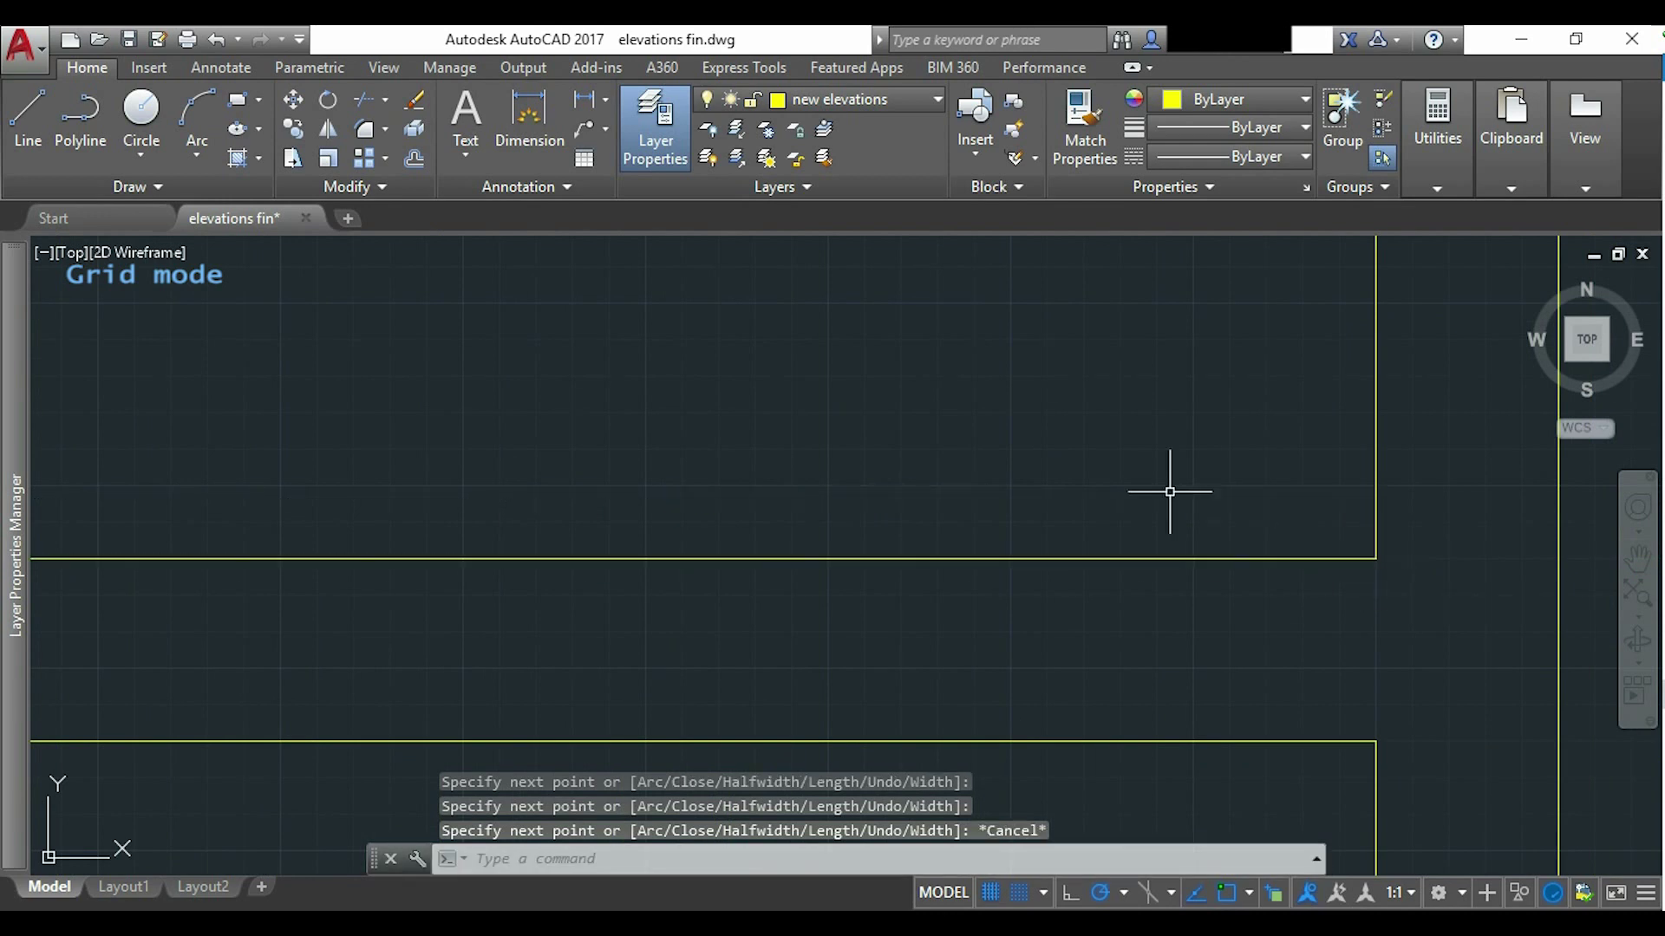
scroll(1049, 432, "down", 8)
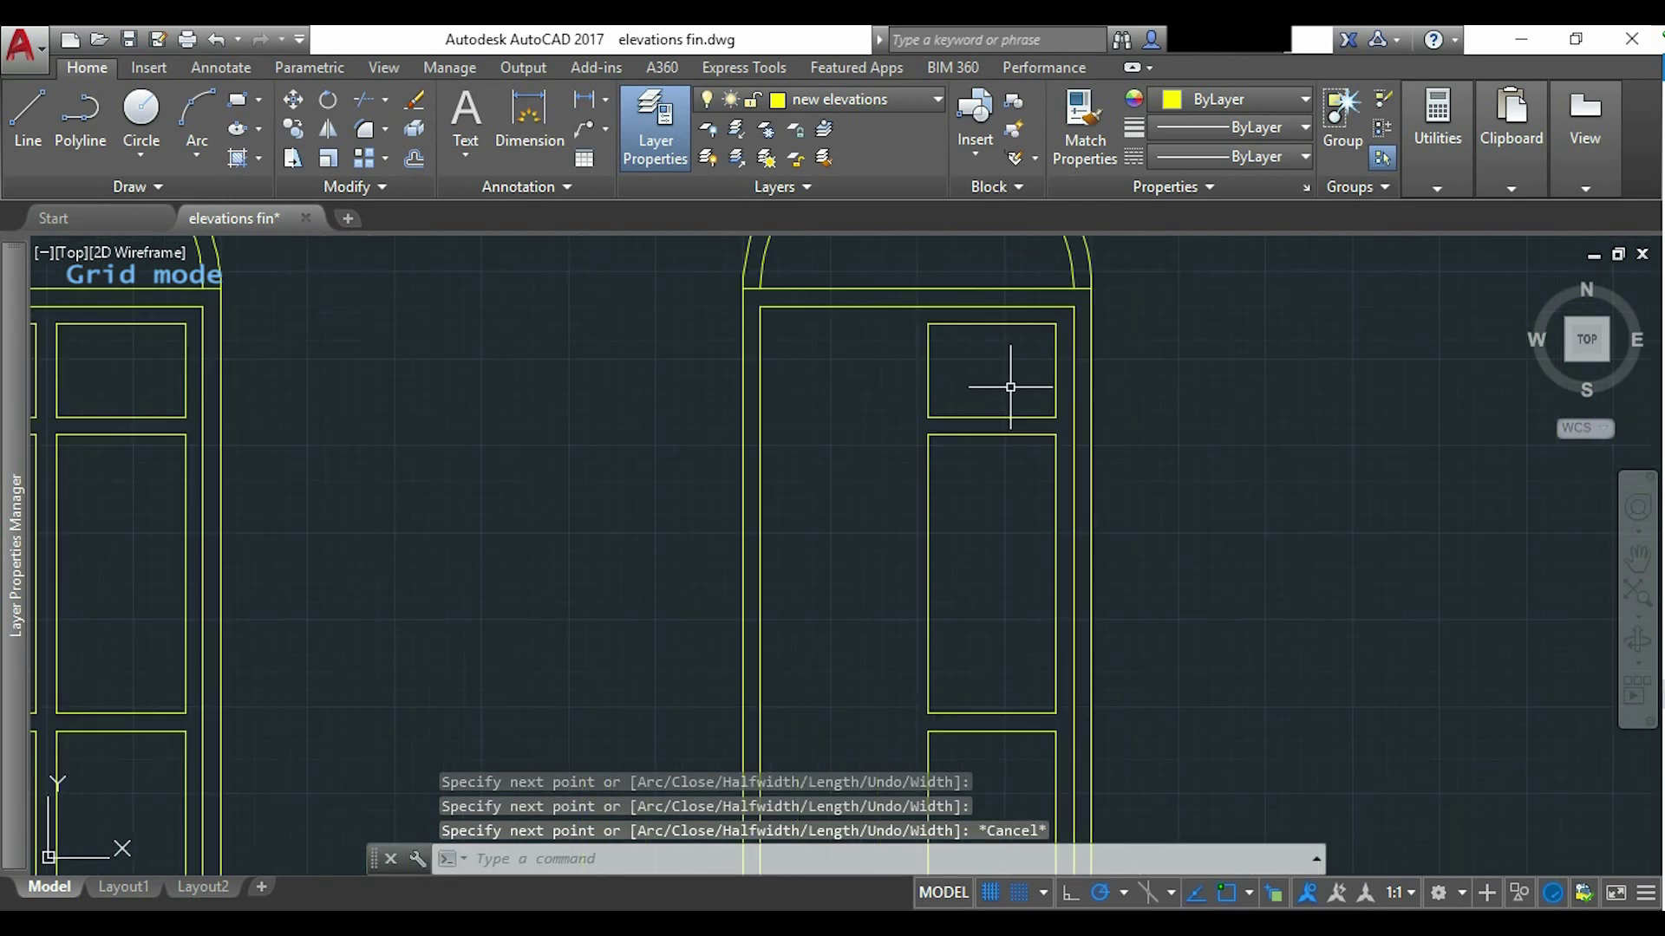
scroll(1010, 386, "down", 1)
scroll(1263, 513, "down", 2)
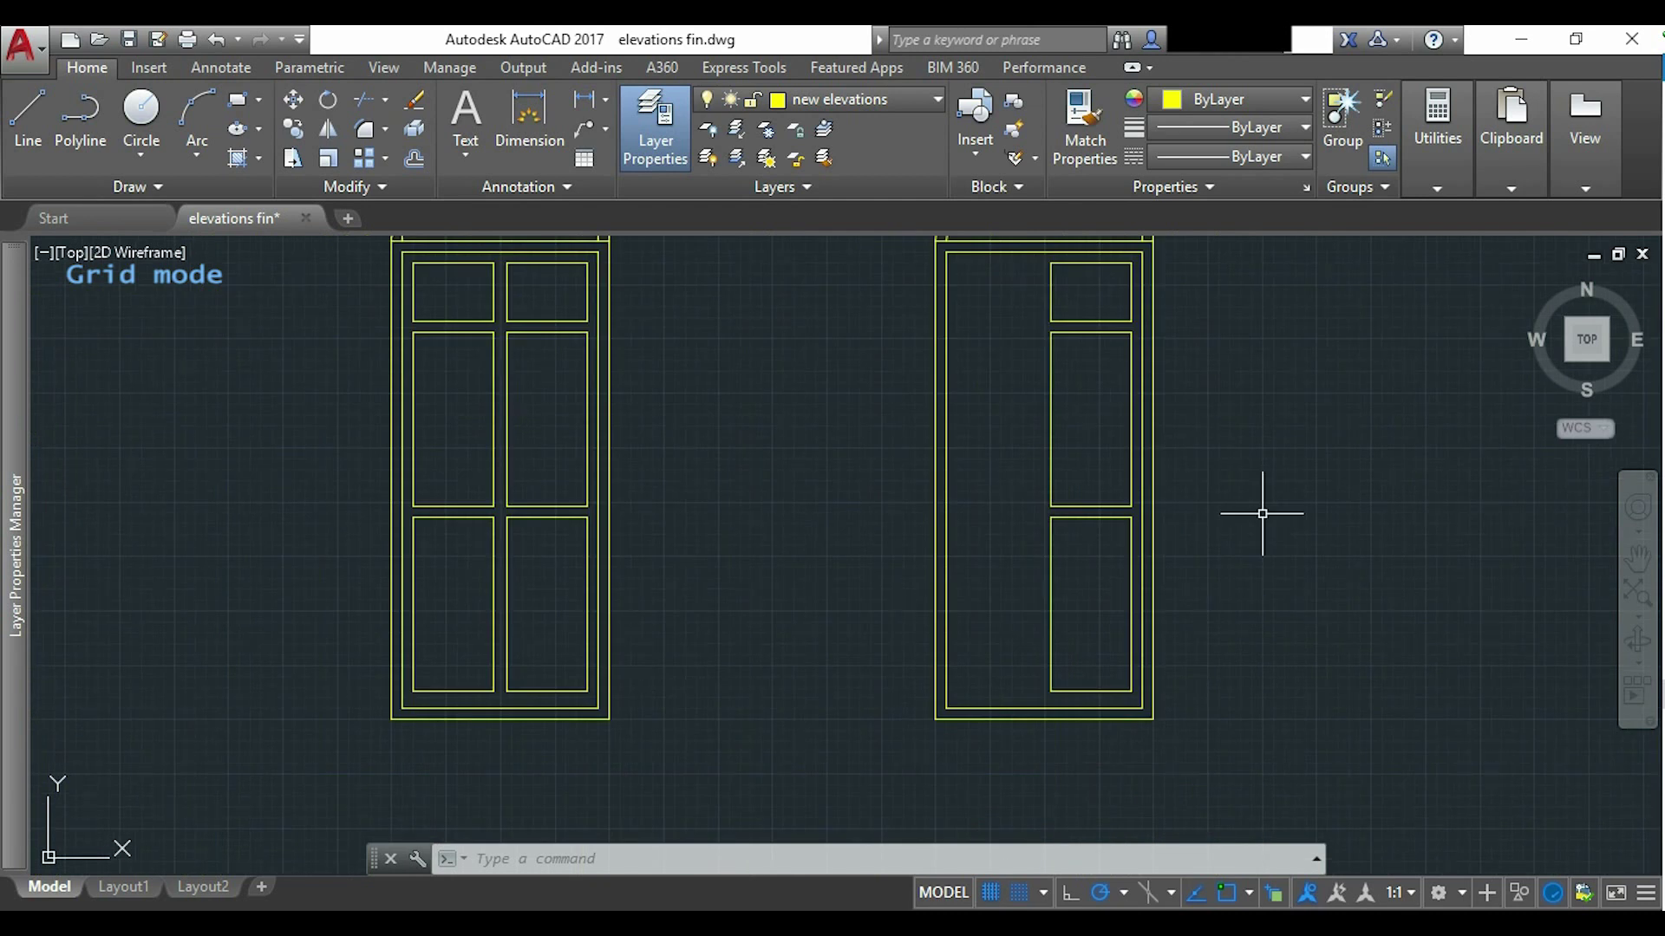
Mirror the three right-side panels about the door's vertical centre line, keeping the originals.
type("m")
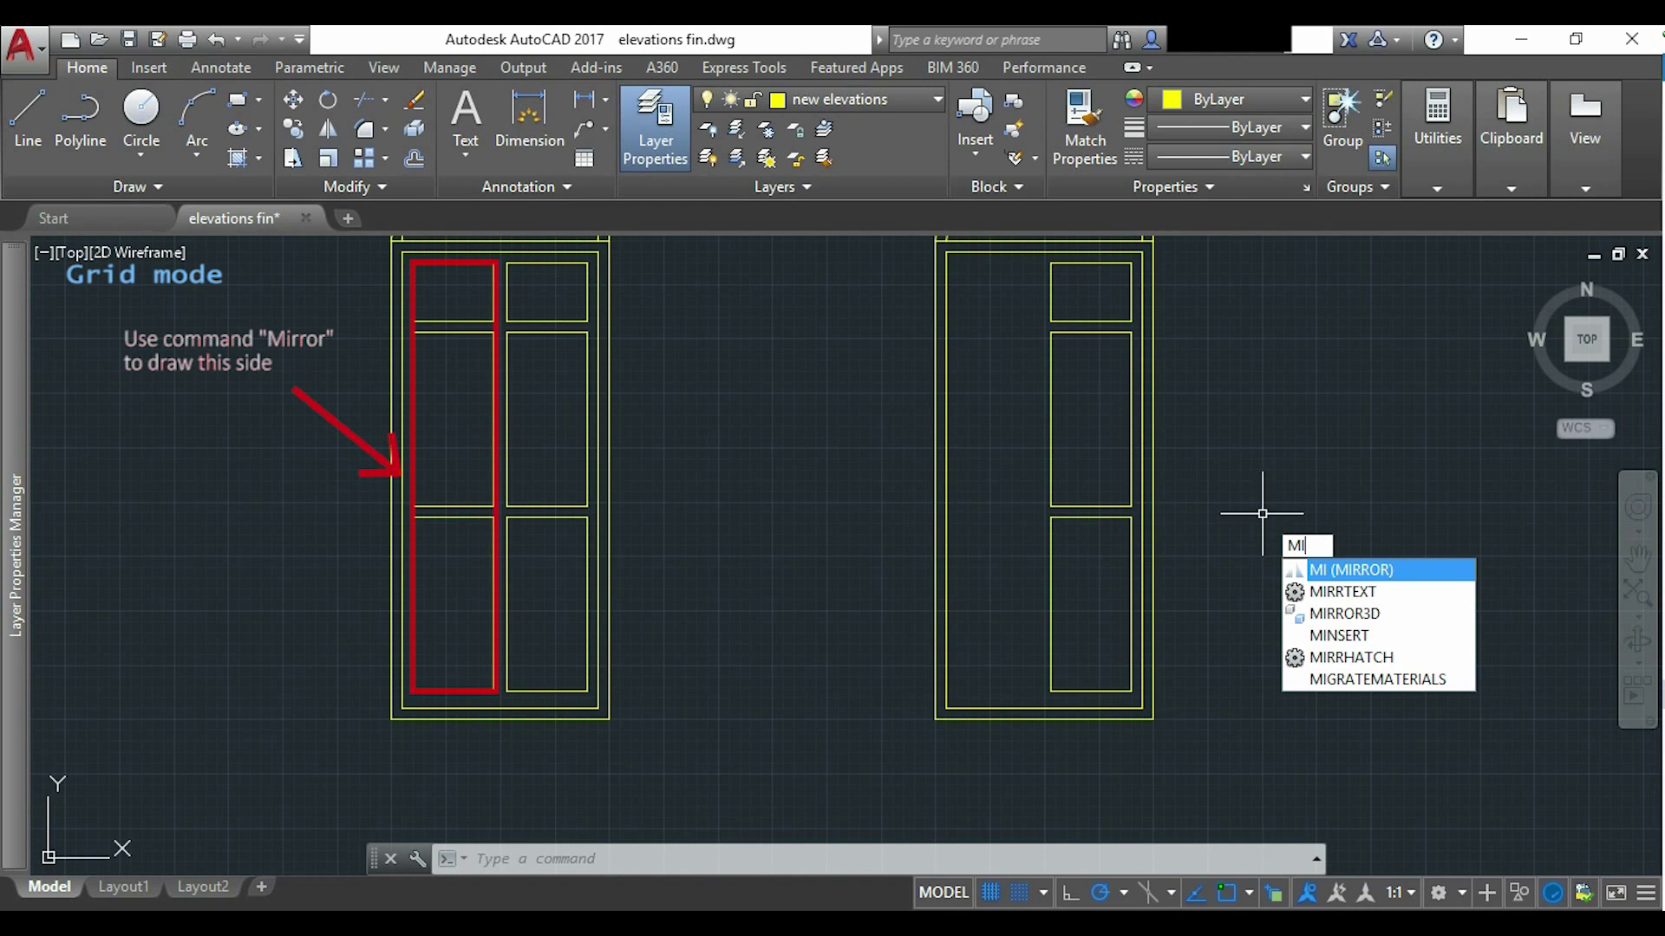
key("Return")
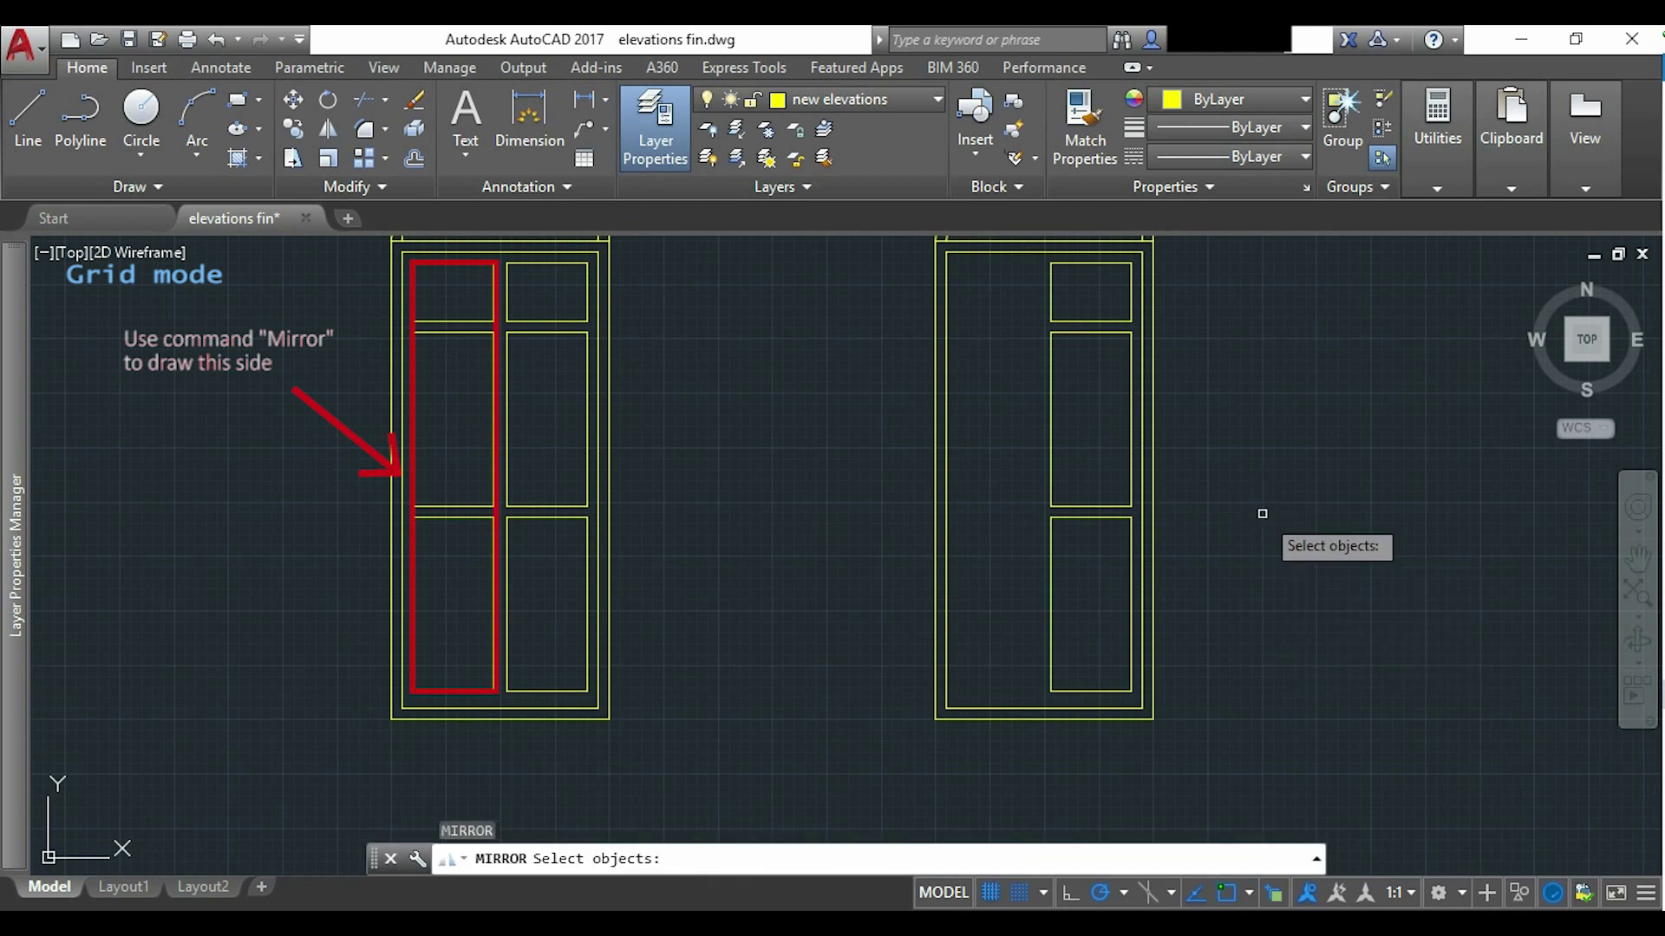
left_click(1082, 702)
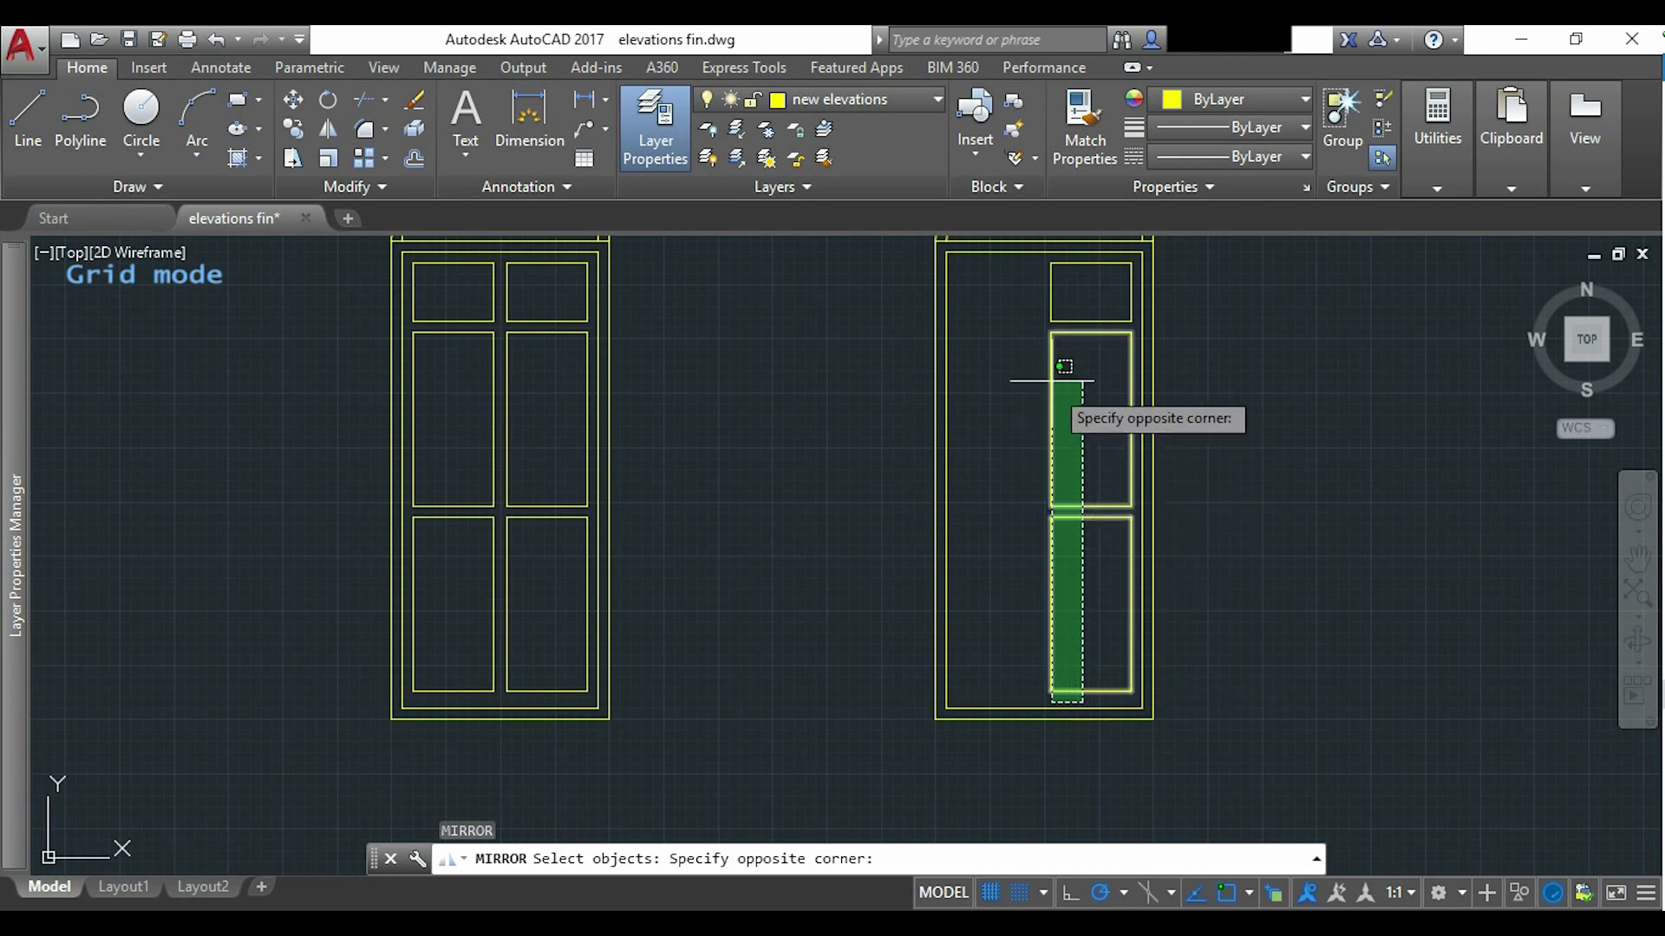
left_click(1040, 280)
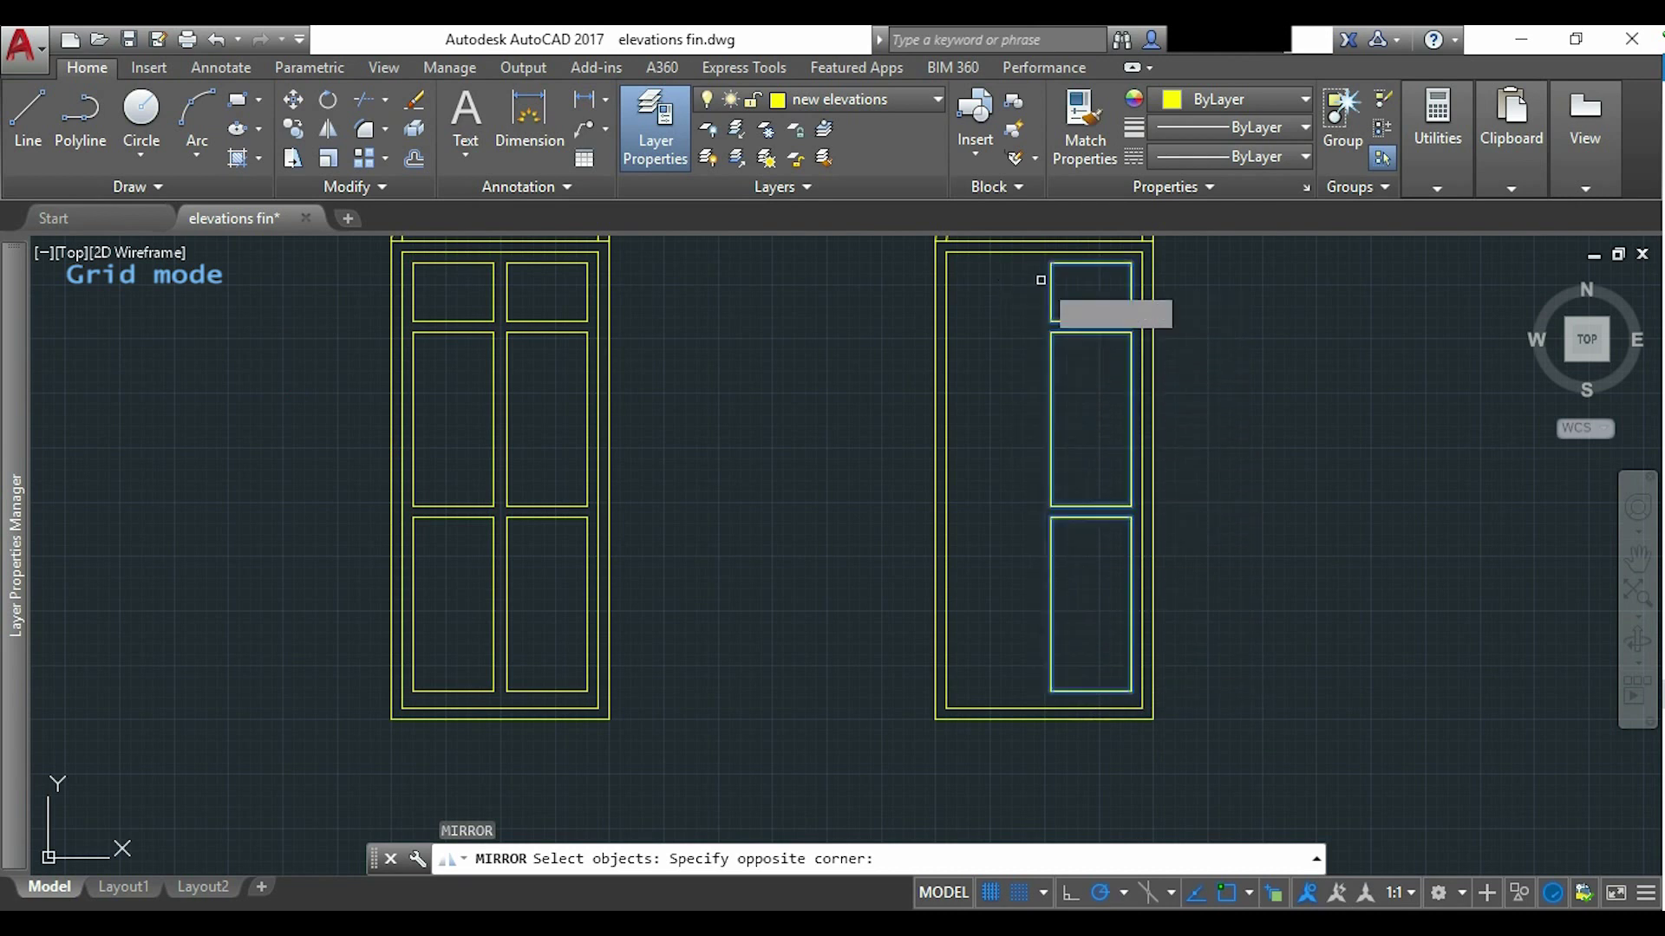
key("Return")
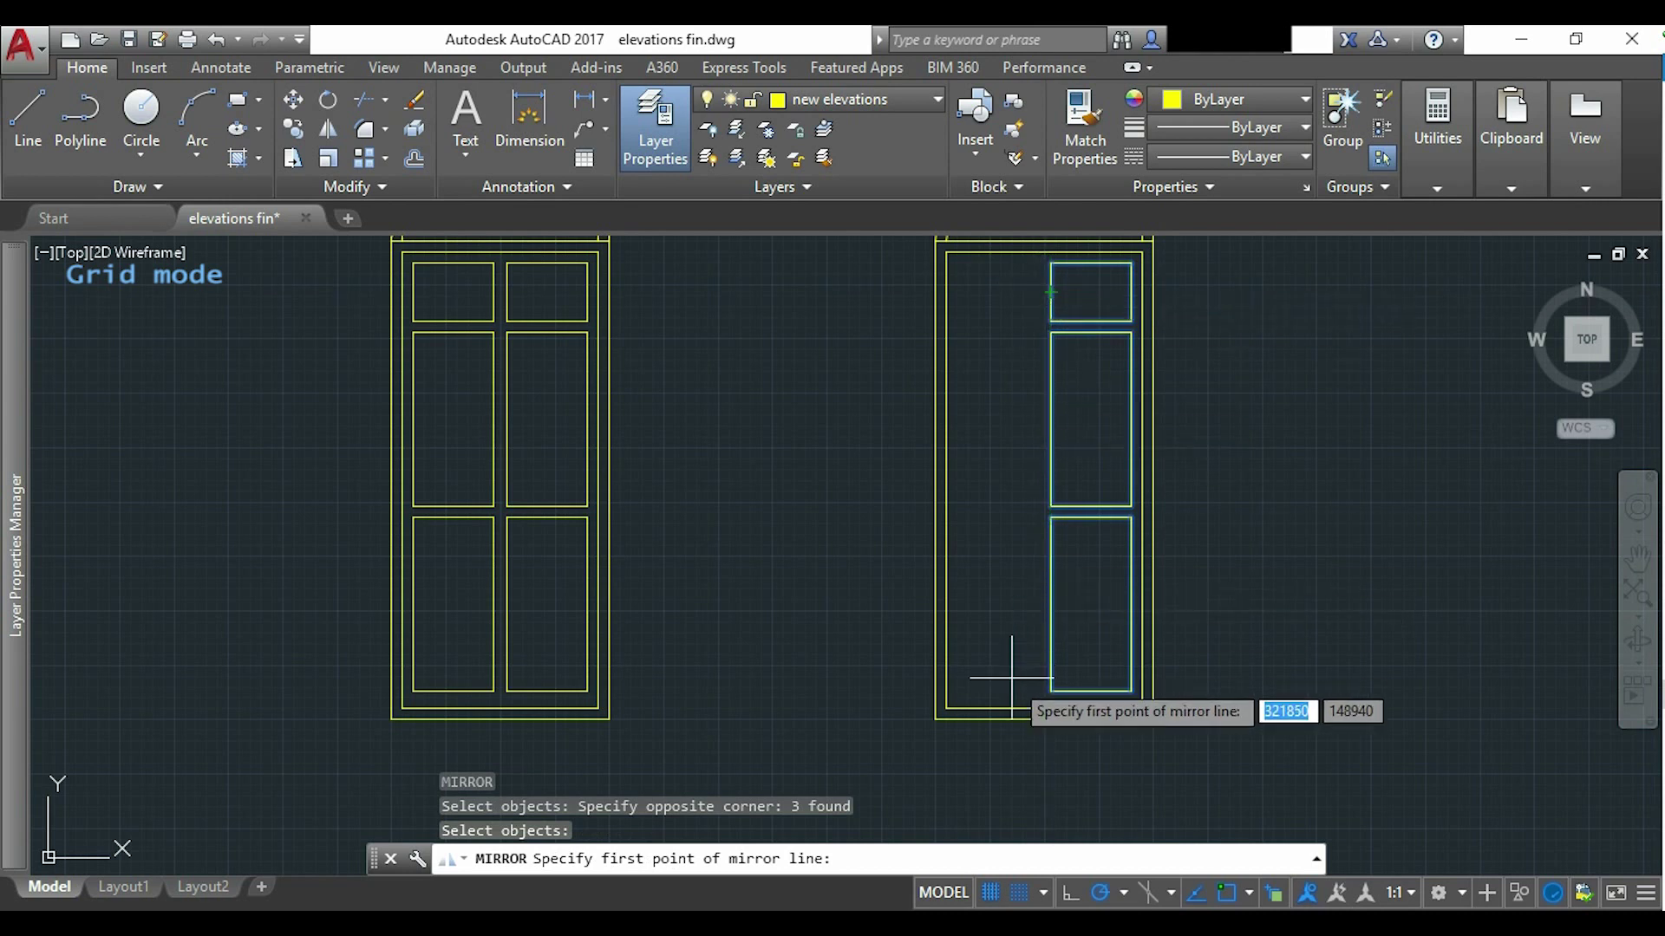
middle_click_drag(1008, 680, 1020, 567)
scroll(1016, 534, "up", 4)
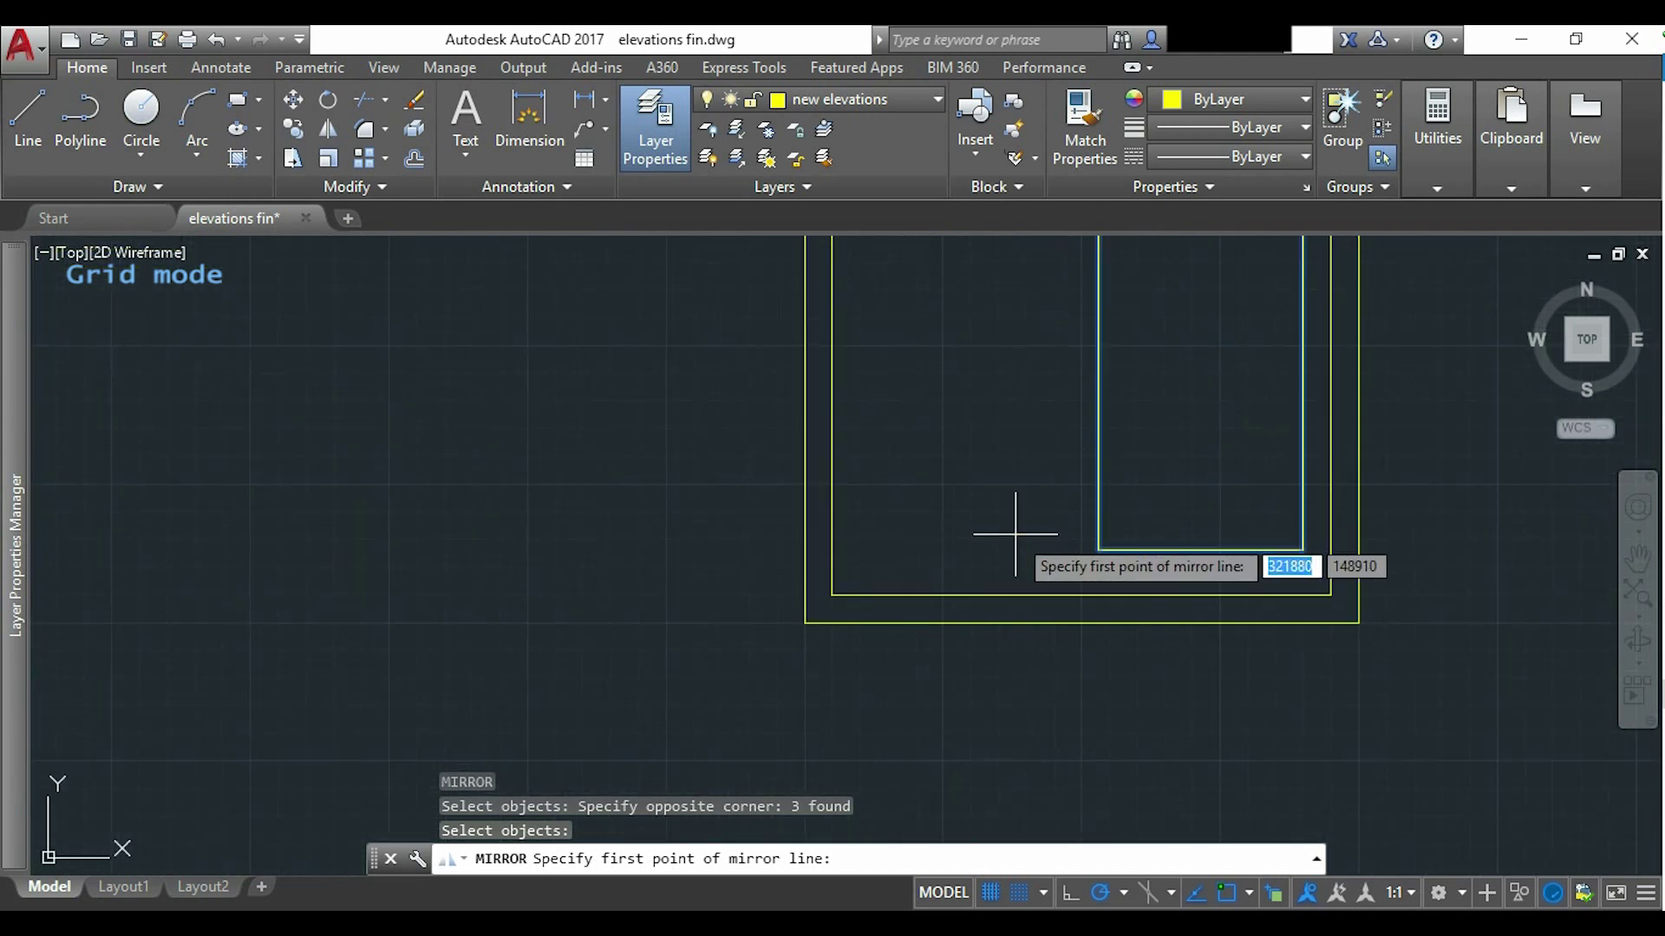
left_click(1081, 596)
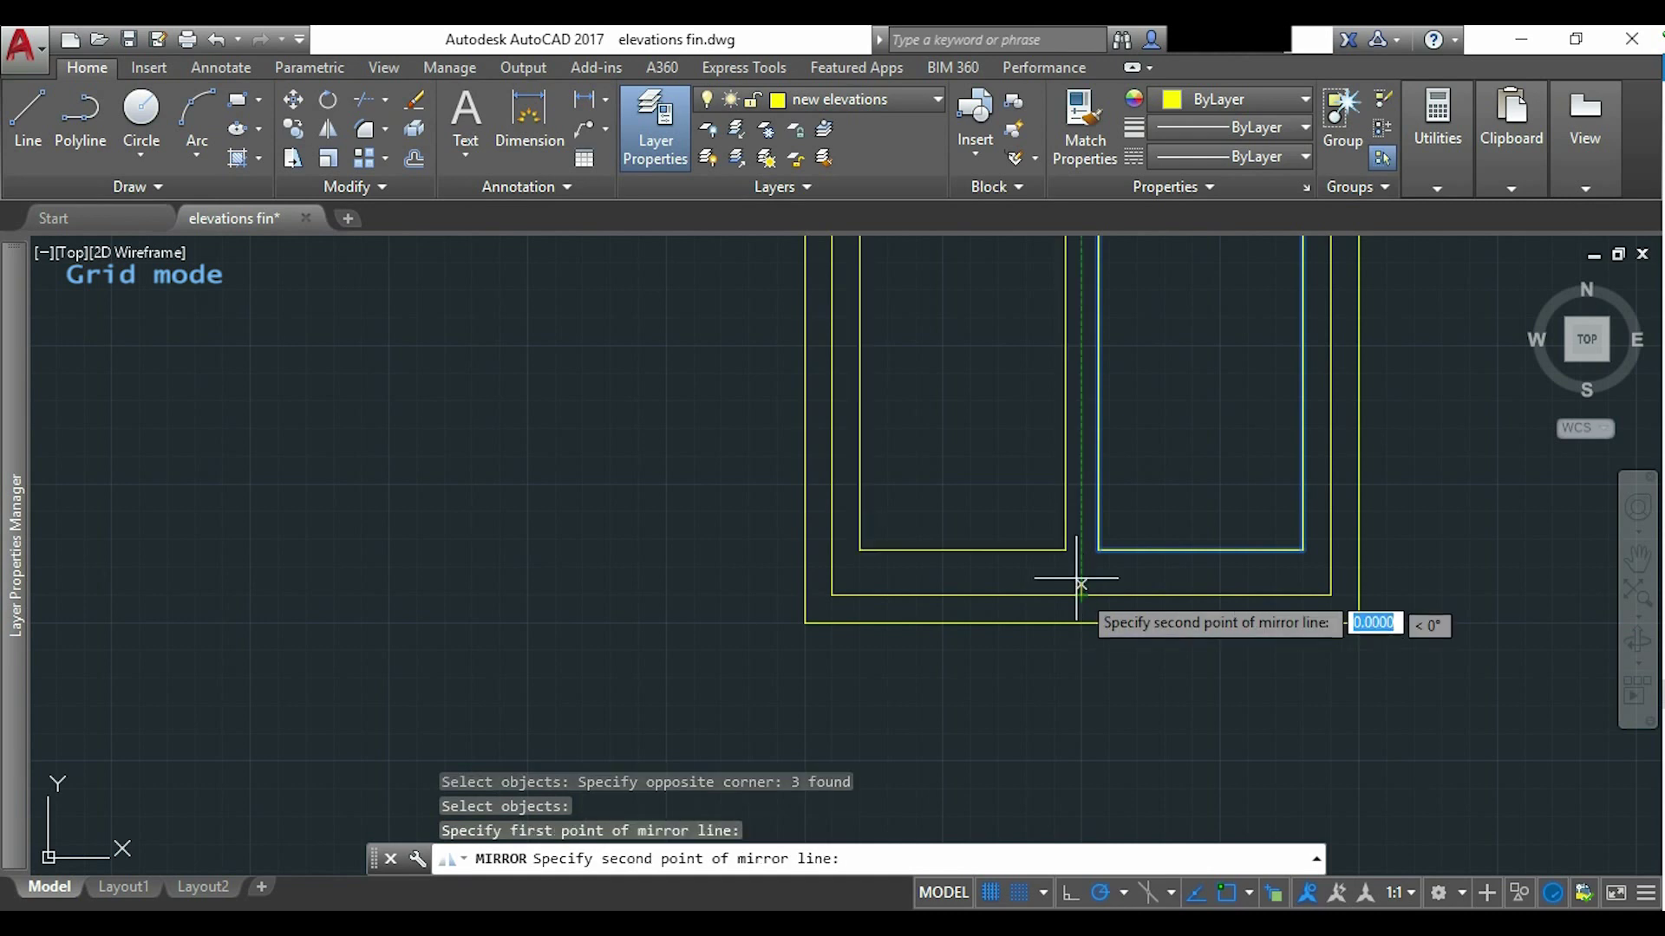
left_click(1081, 468)
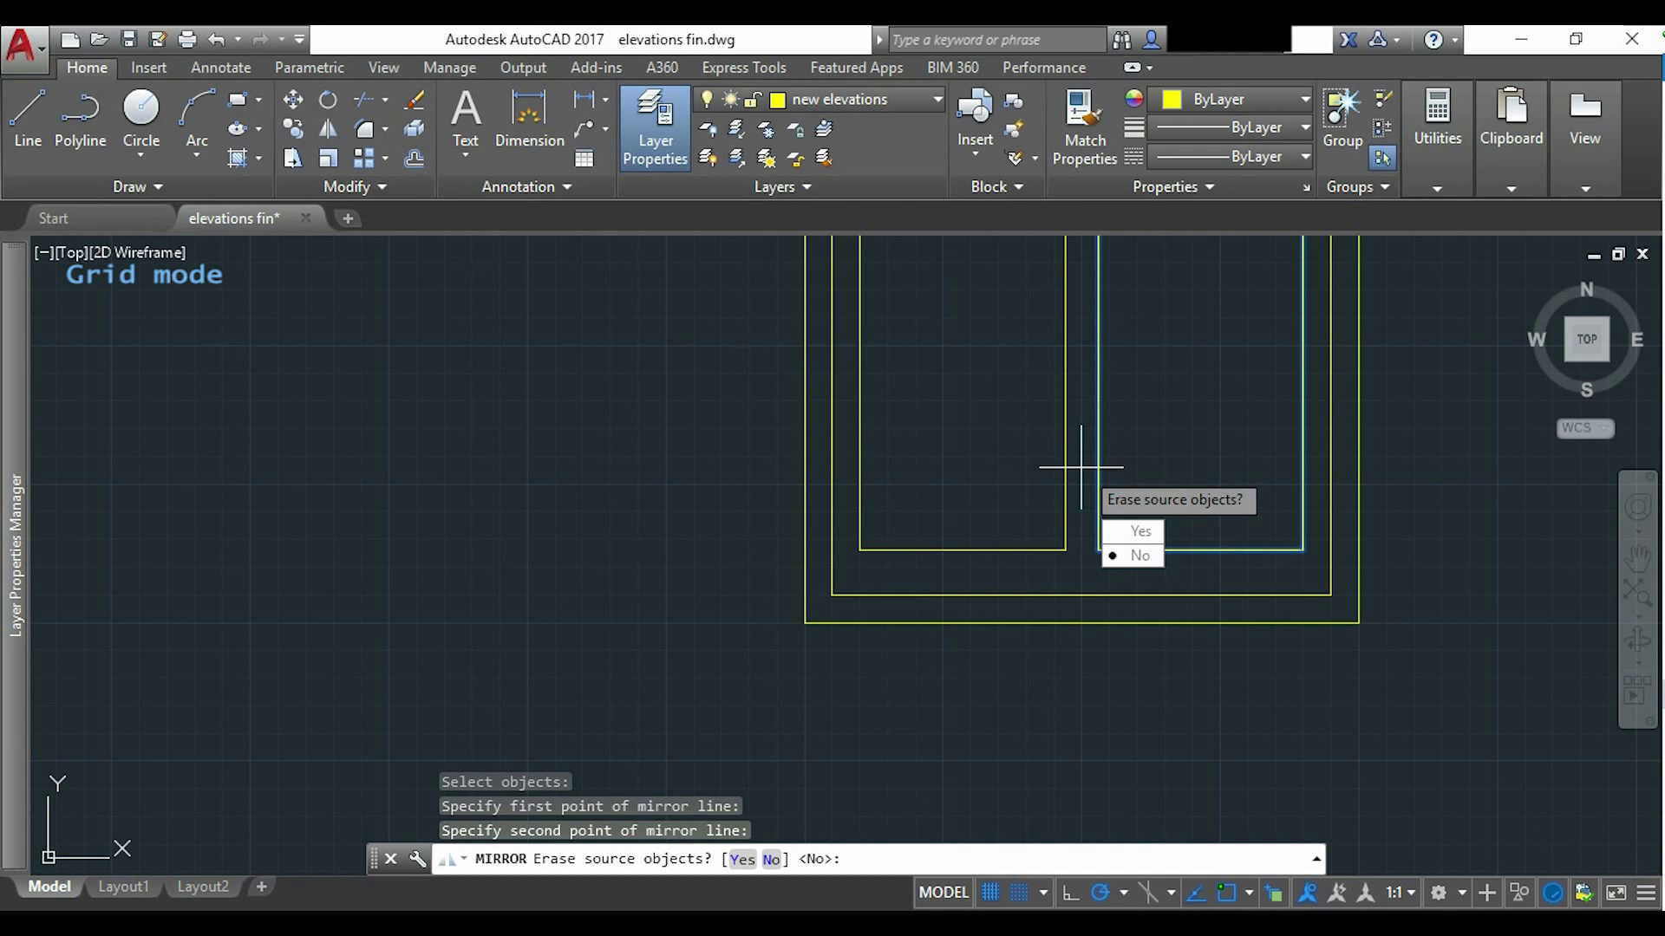
key("Return")
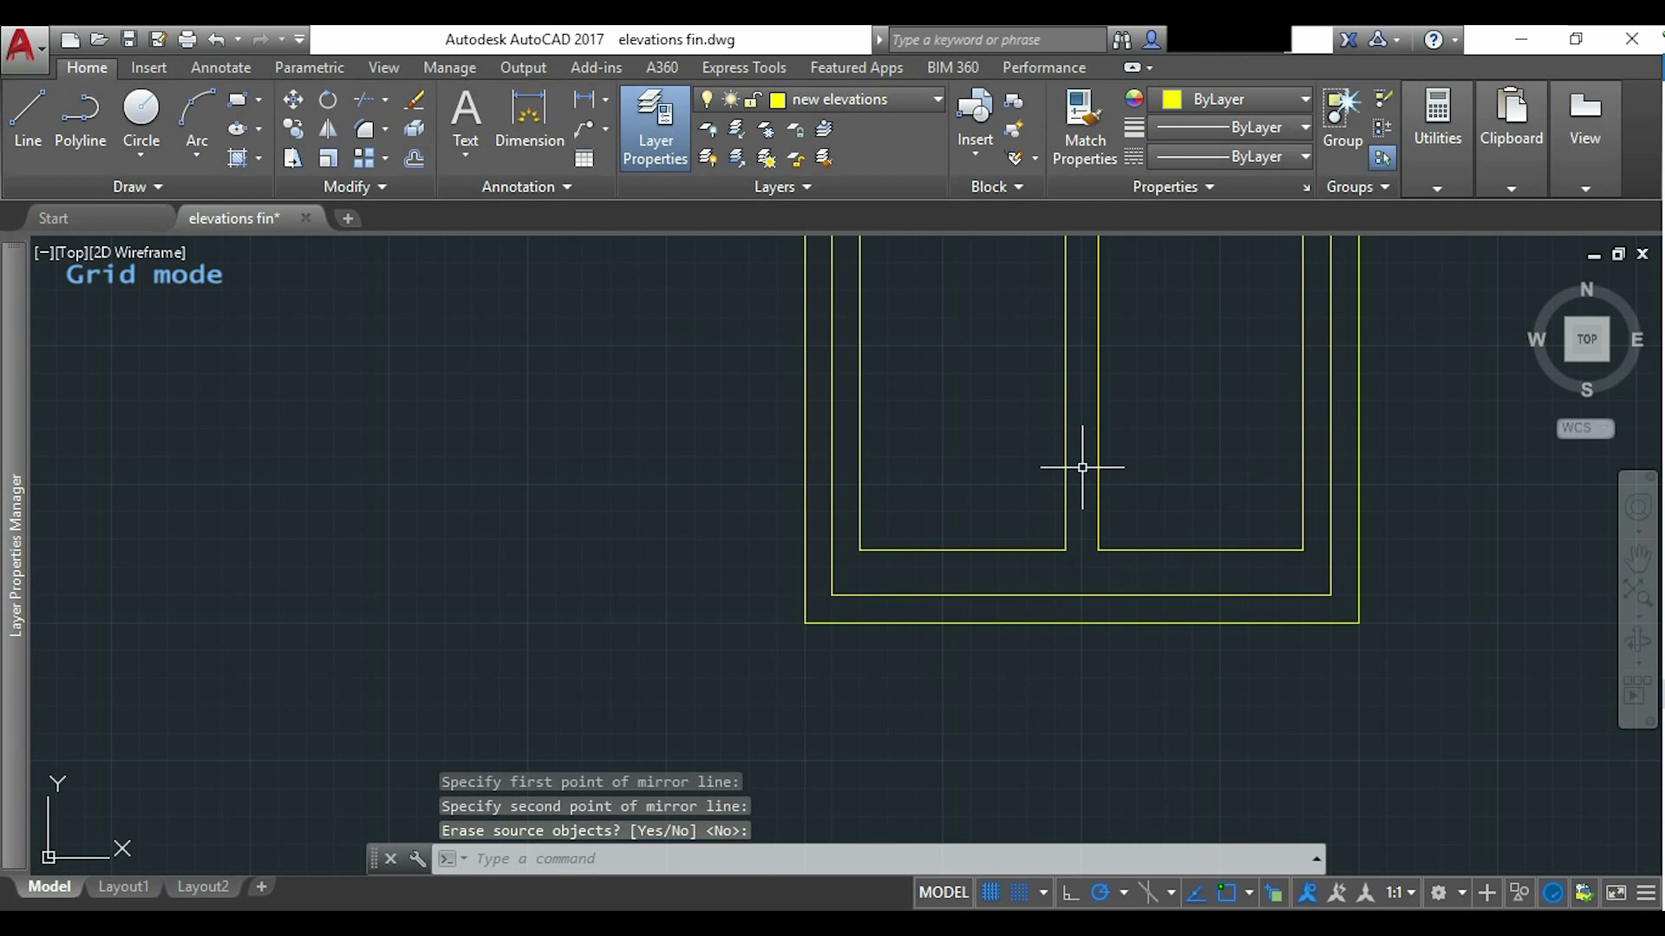
Zoom out and pan until both arched doors' tops and six-panel layouts are visible.
scroll(1081, 467, "down", 5)
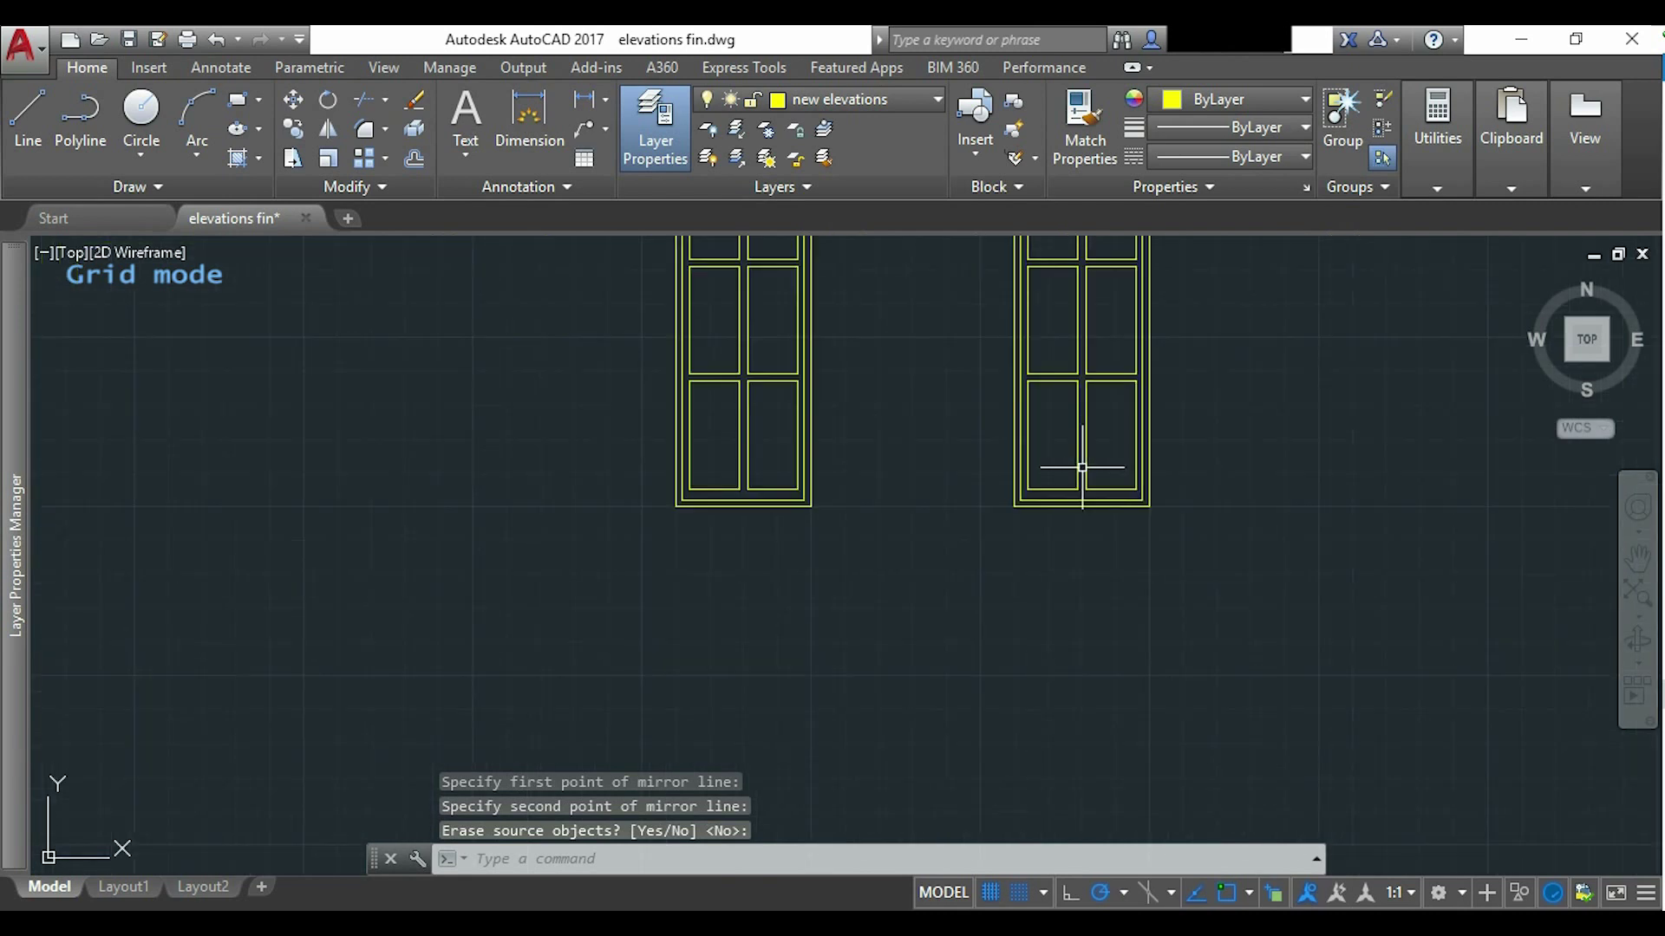
mouse_move(1007, 429)
middle_mouse_down()
mouse_move(1141, 517)
mouse_move(1135, 548)
mouse_move(1063, 561)
mouse_move(1056, 546)
middle_mouse_up()
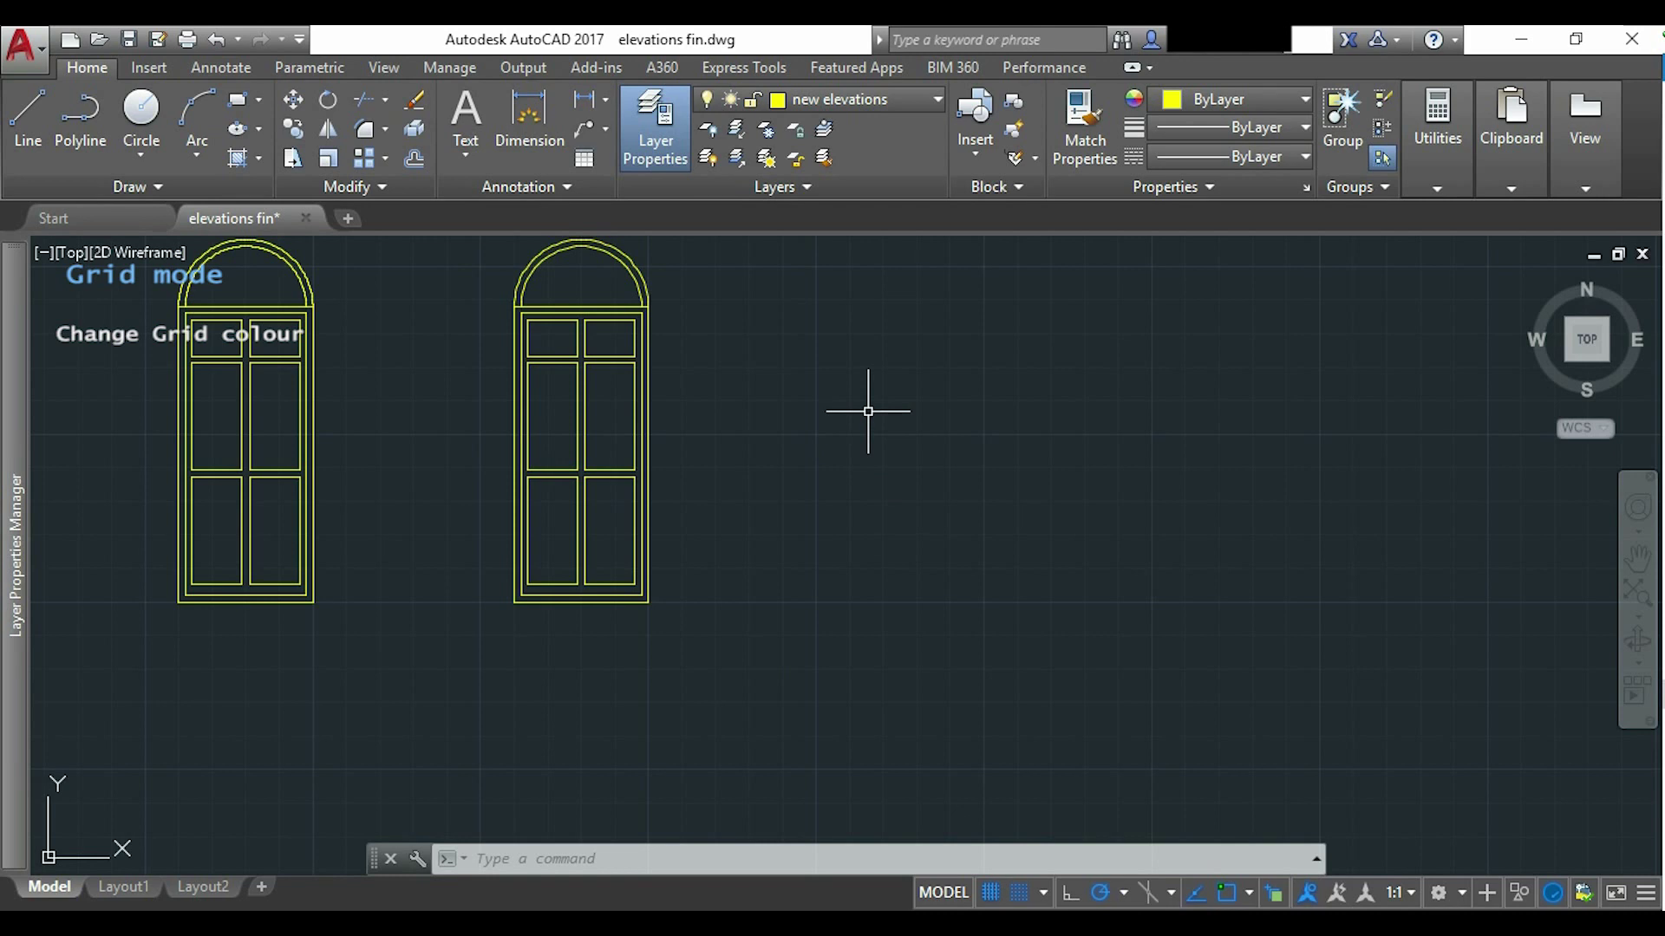
Open Options from the drawing-area shortcut menu and show the Display settings.
right_click(862, 328)
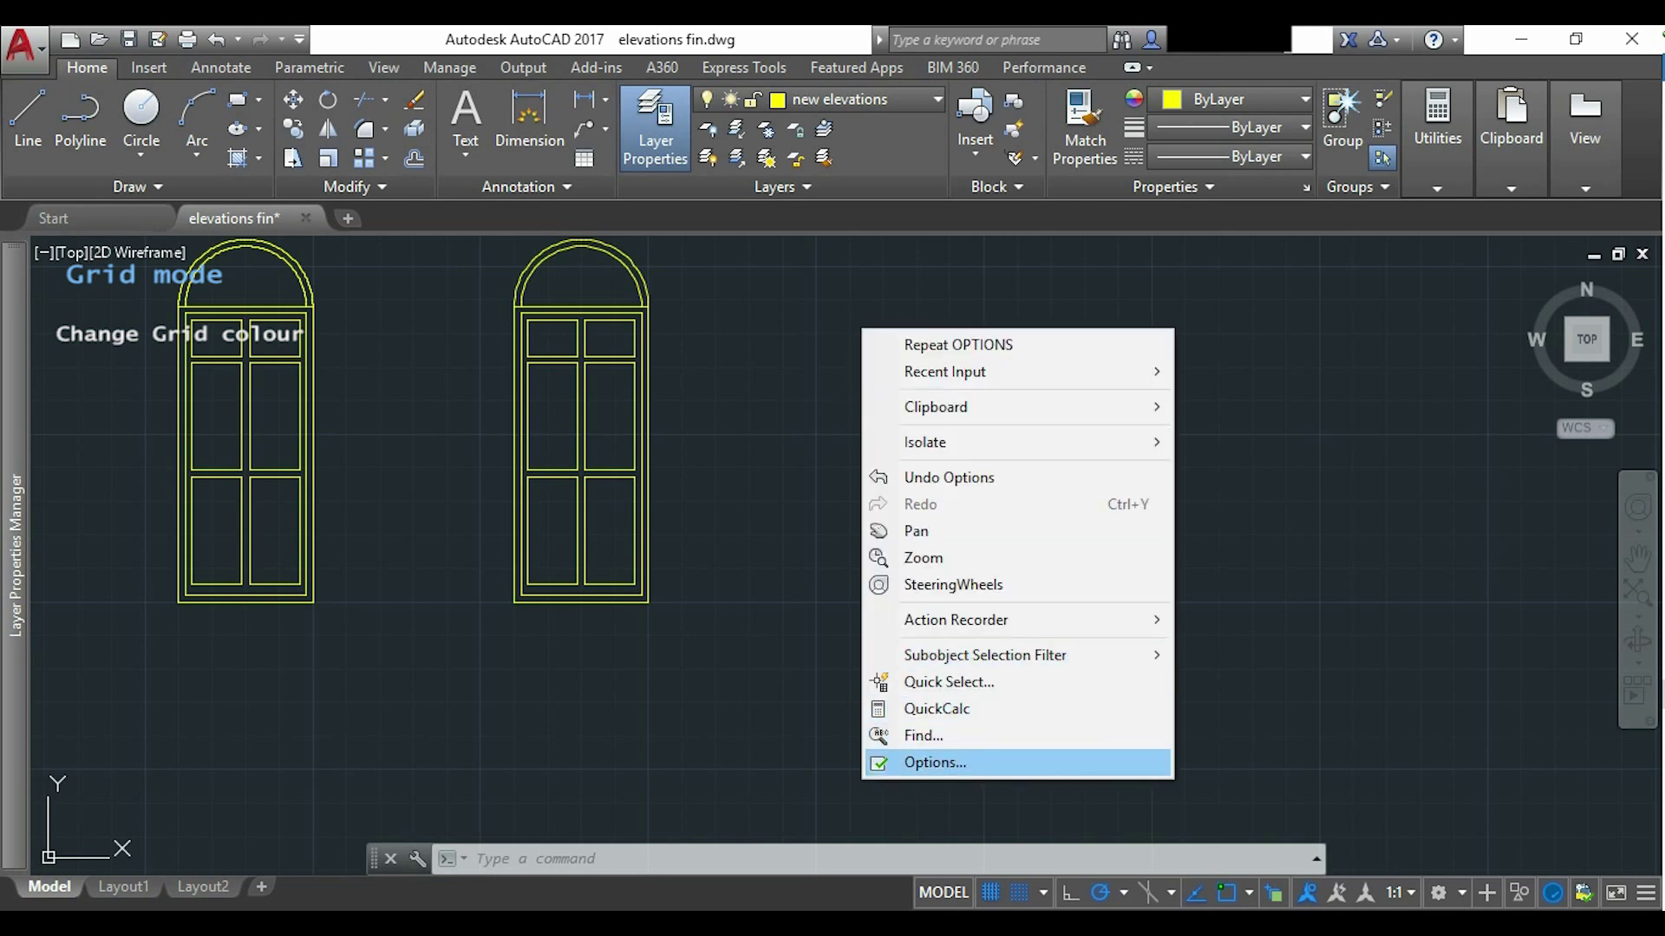
left_click(935, 762)
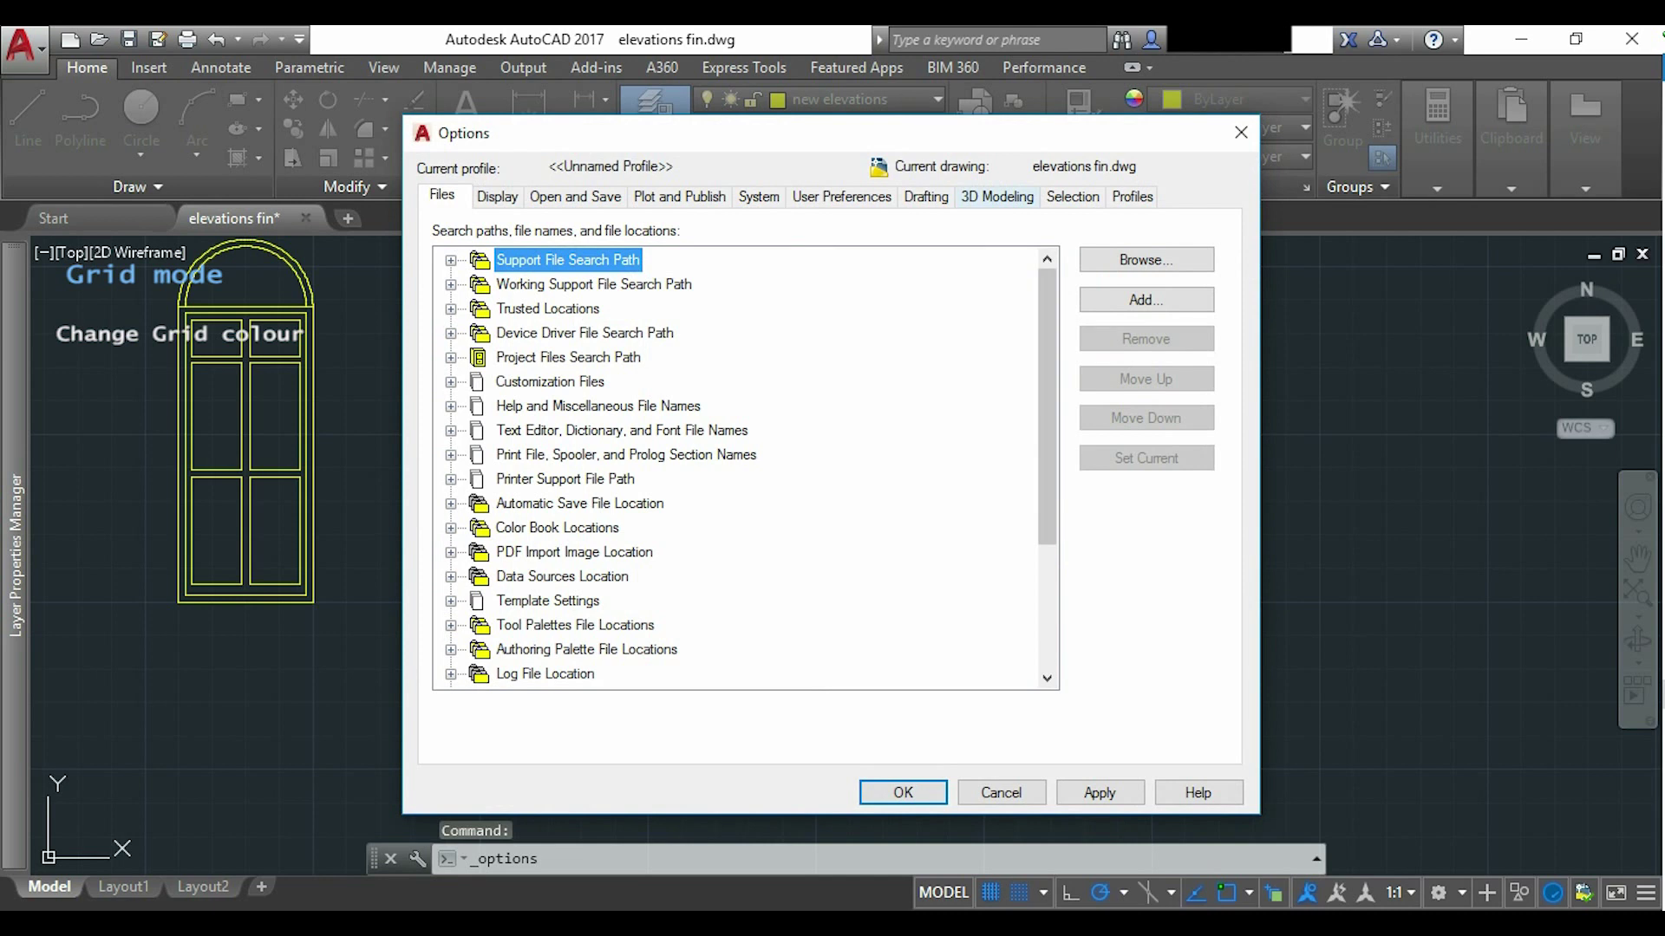
left_click_drag(780, 133, 775, 46)
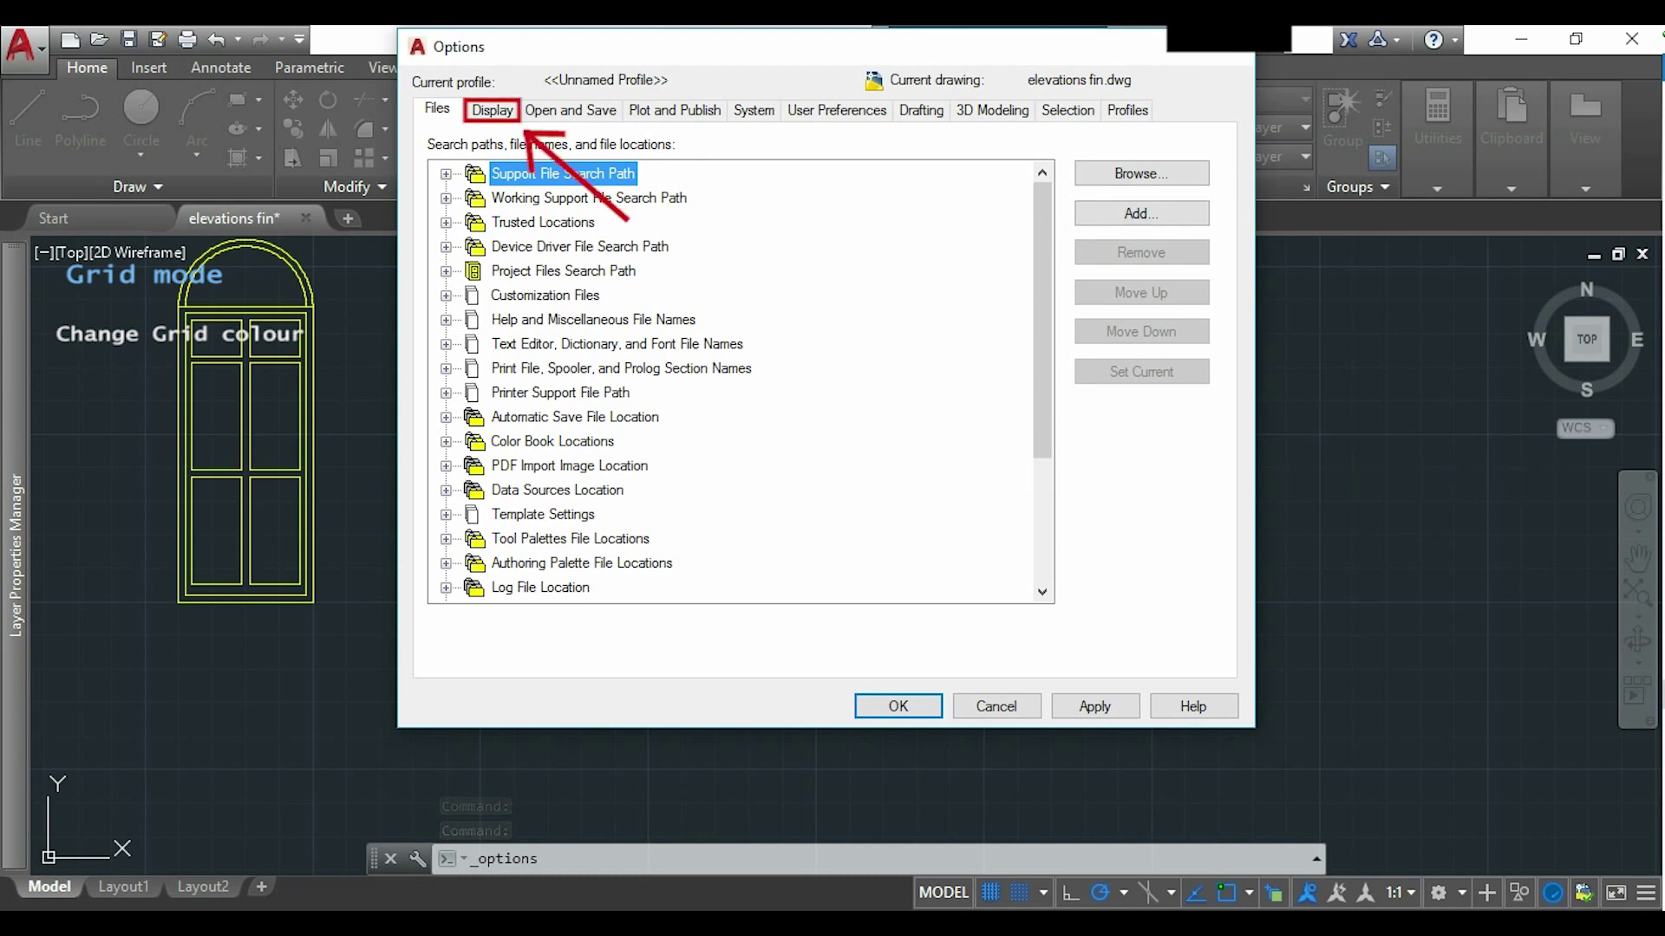
left_click(491, 110)
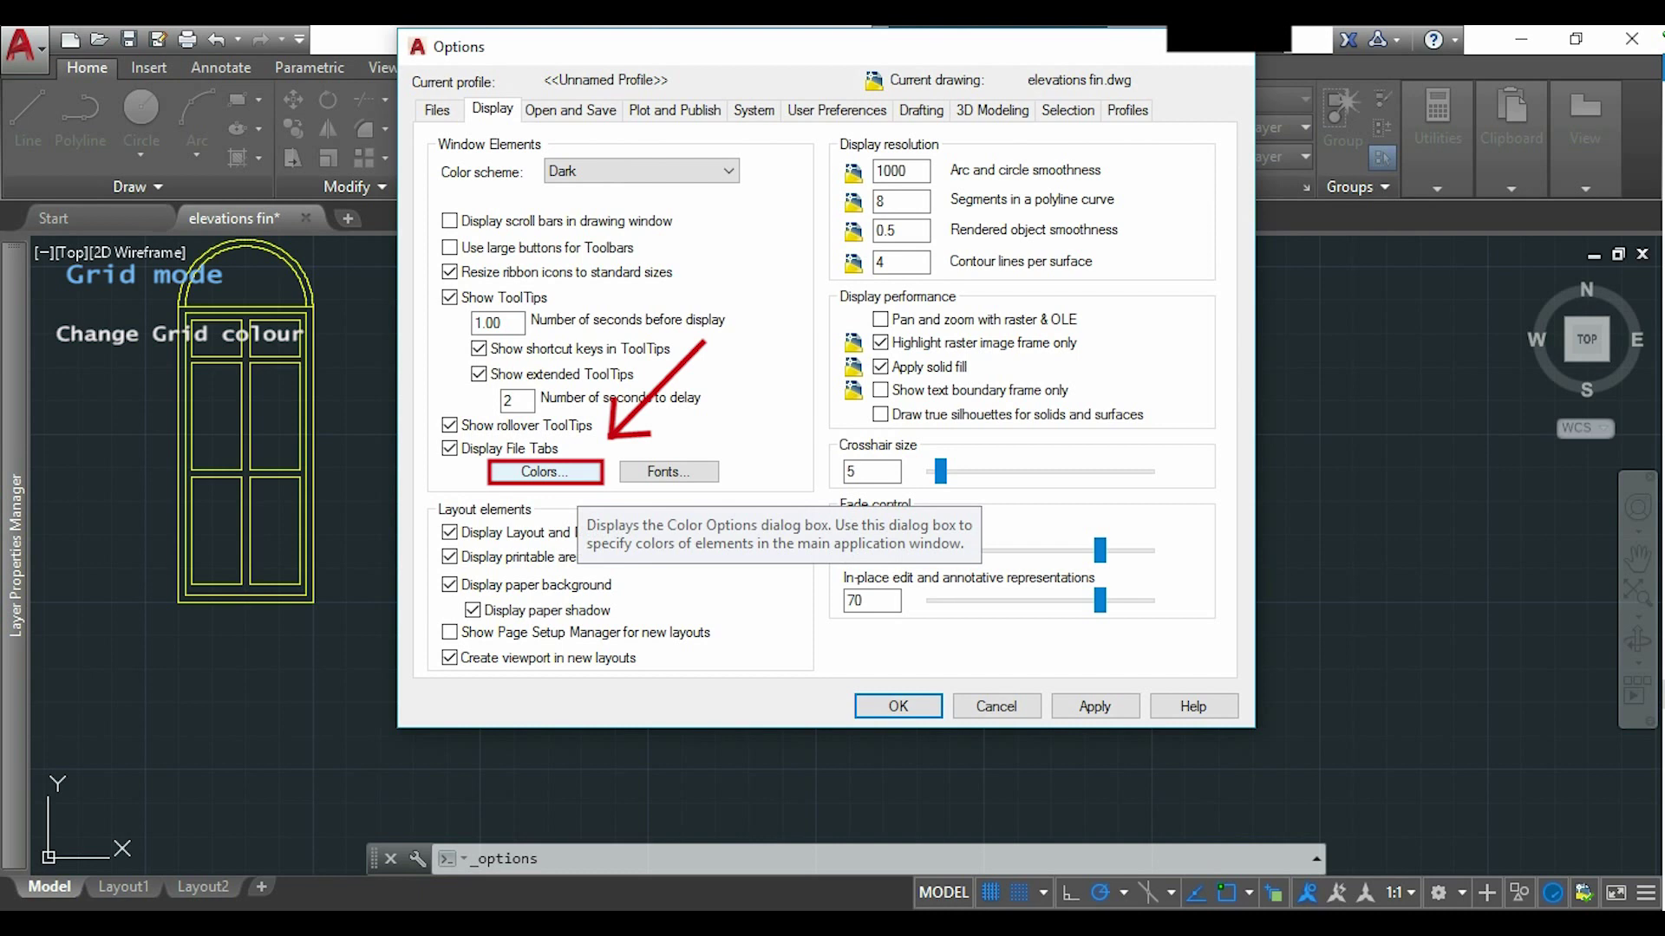
Recolour Grid major lines to 92,99,132 by raising the custom colour's luminance to 44.
left_click(545, 472)
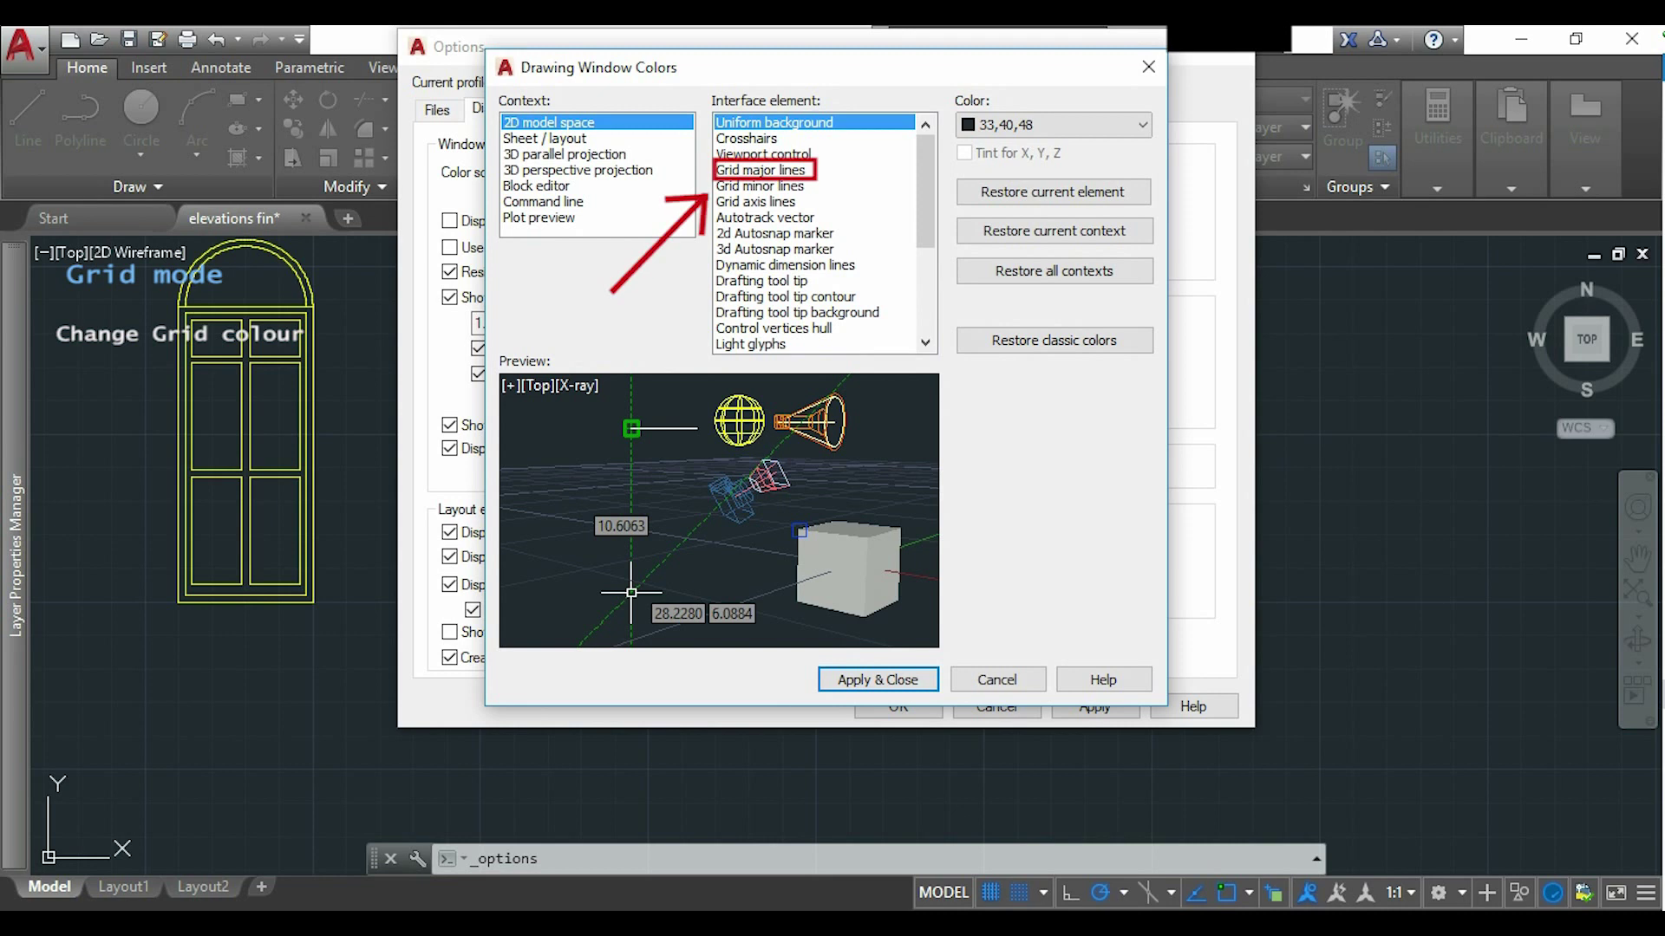
left_click(761, 170)
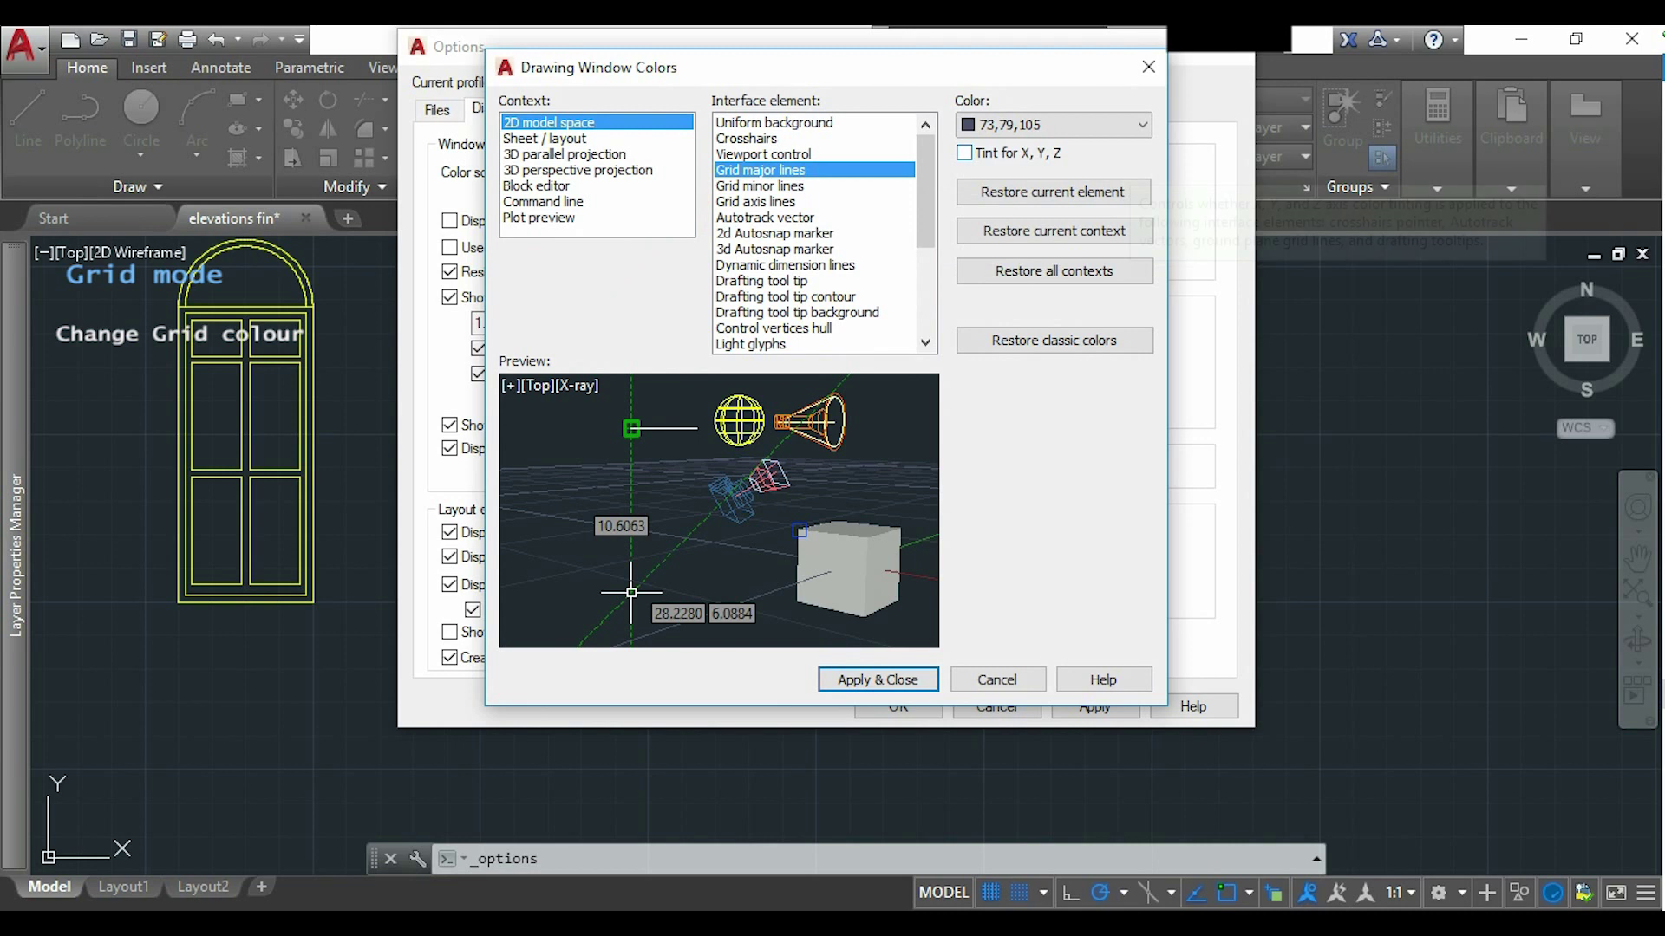
left_click(1054, 125)
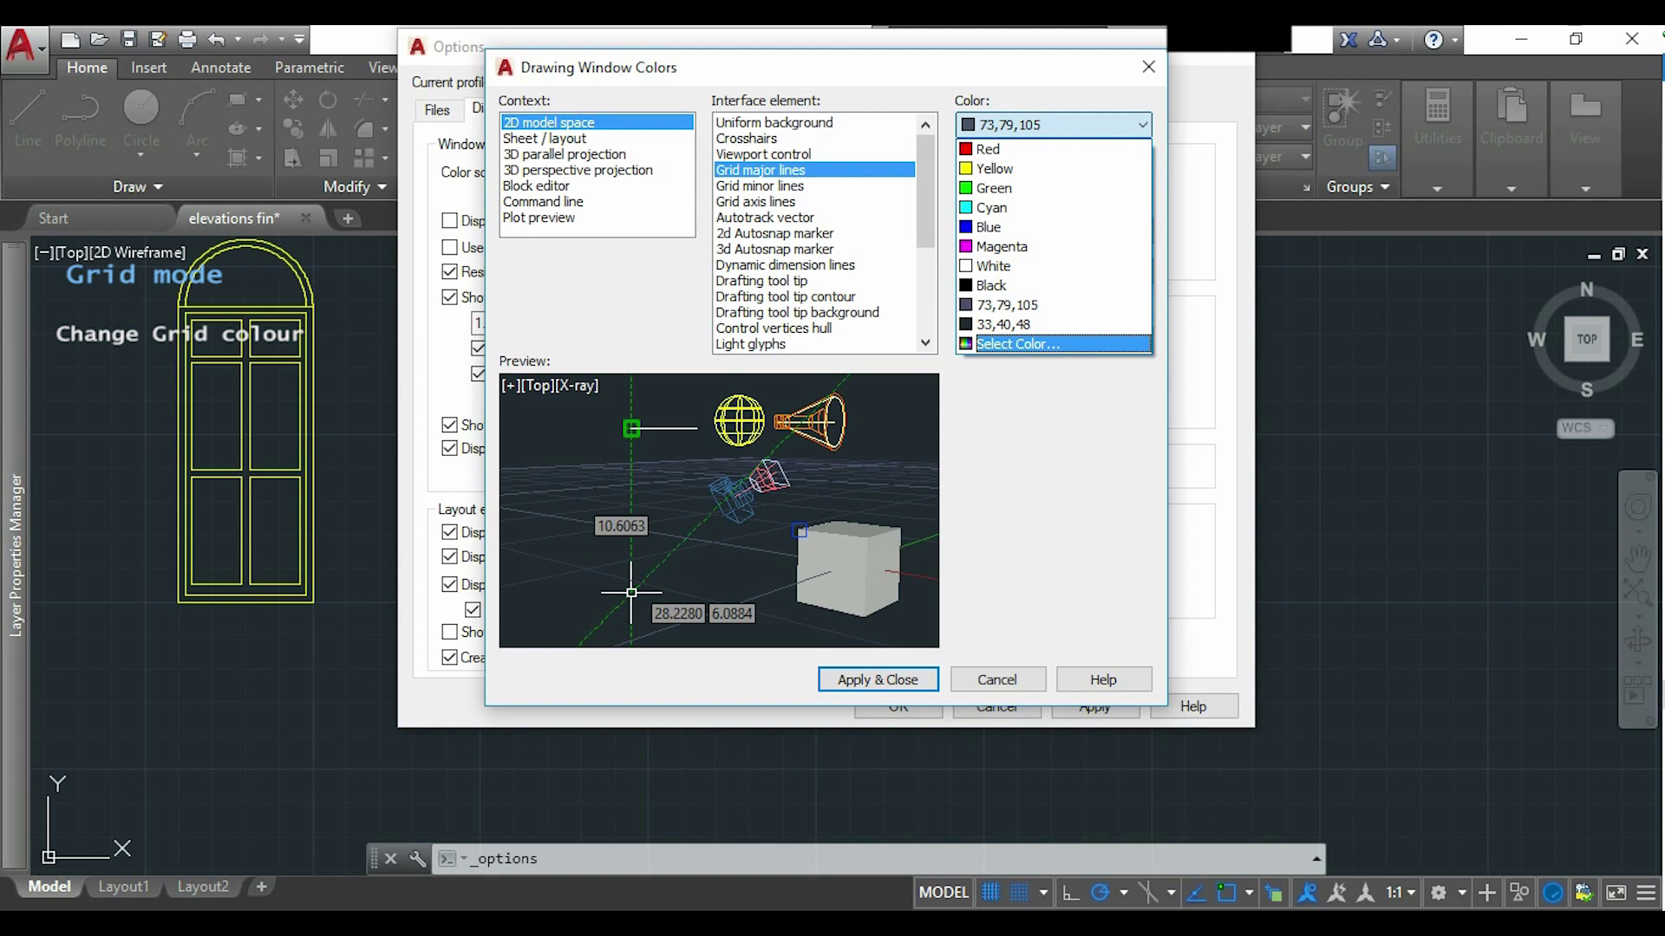
key("Return")
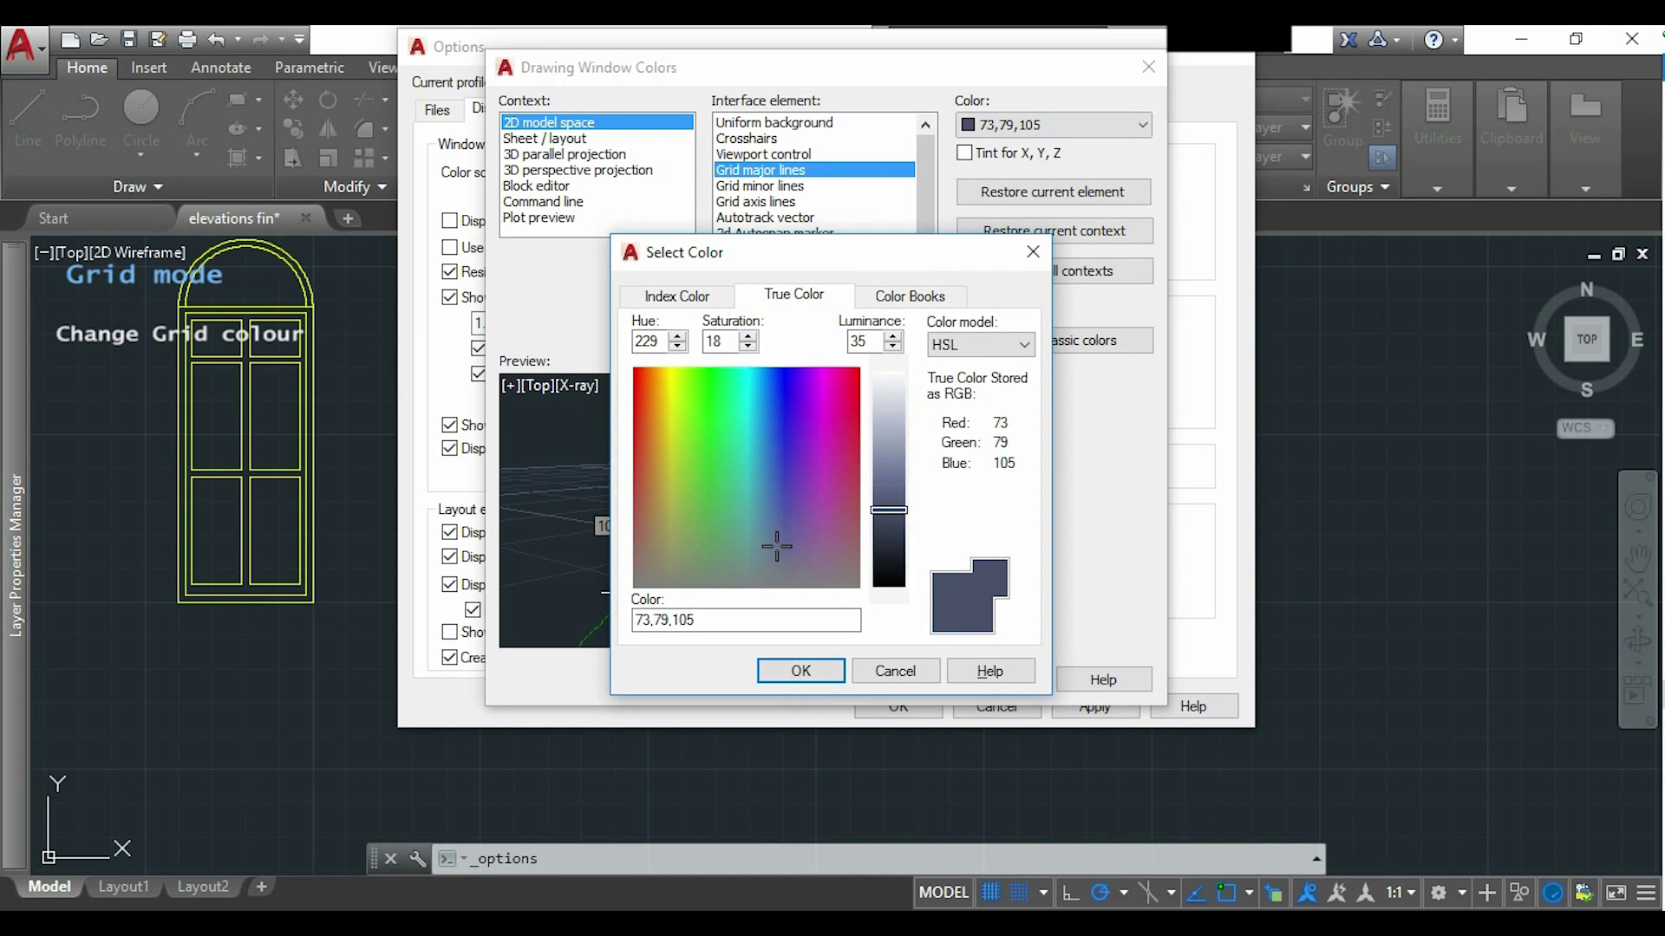
left_click_drag(889, 510, 888, 491)
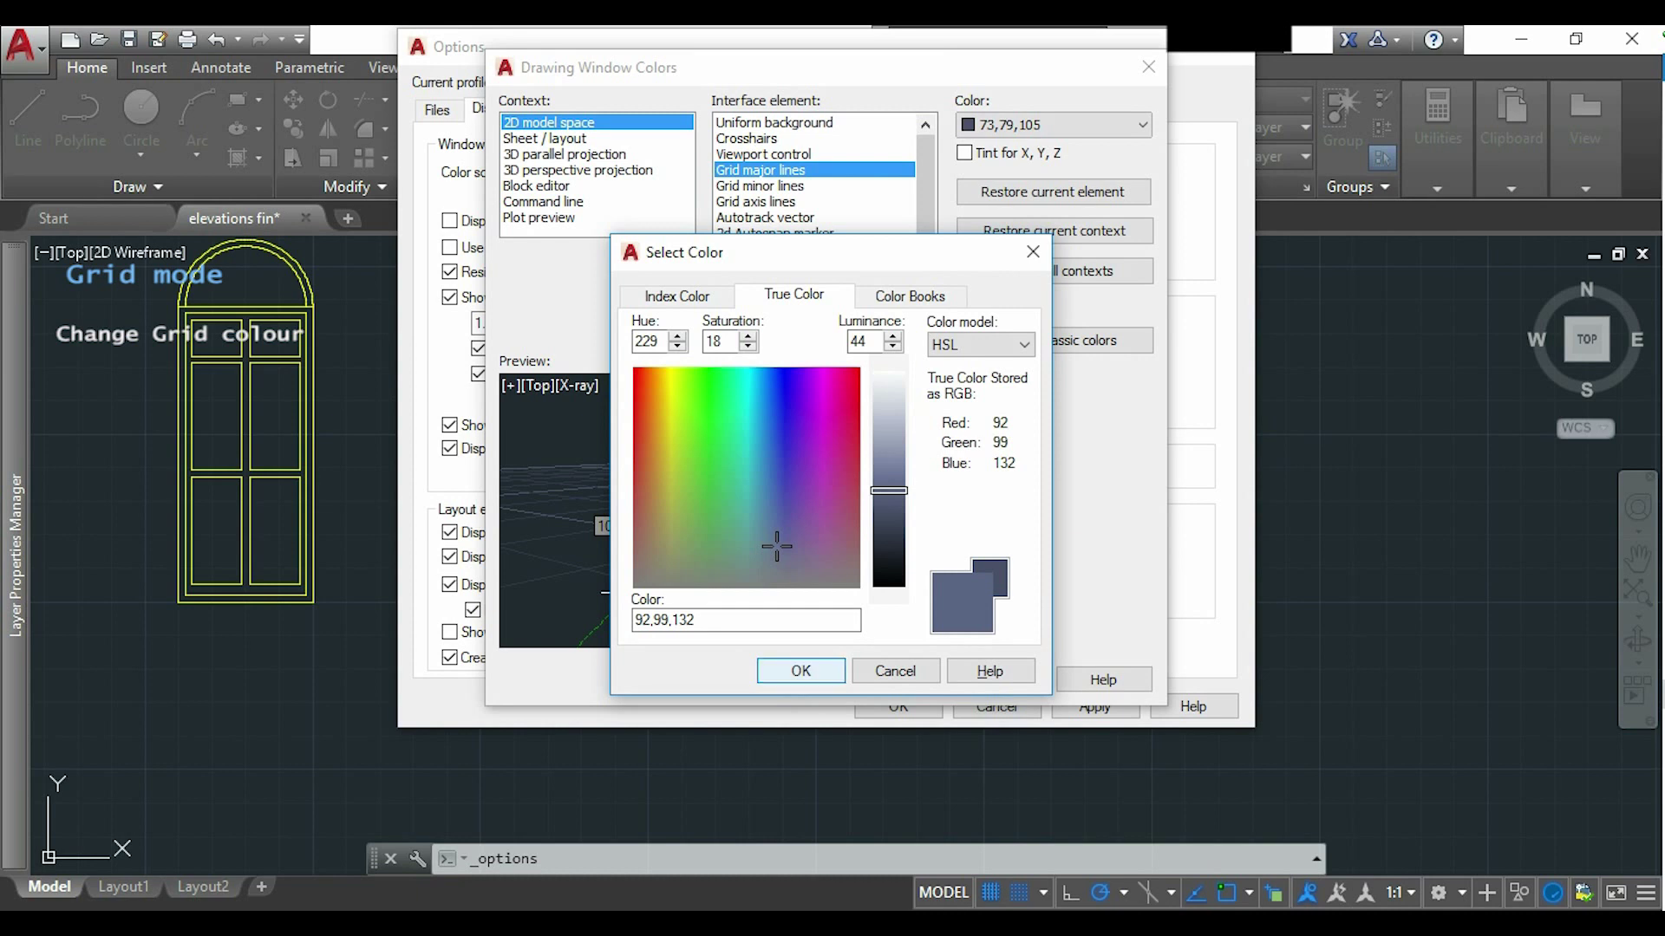
left_click(801, 670)
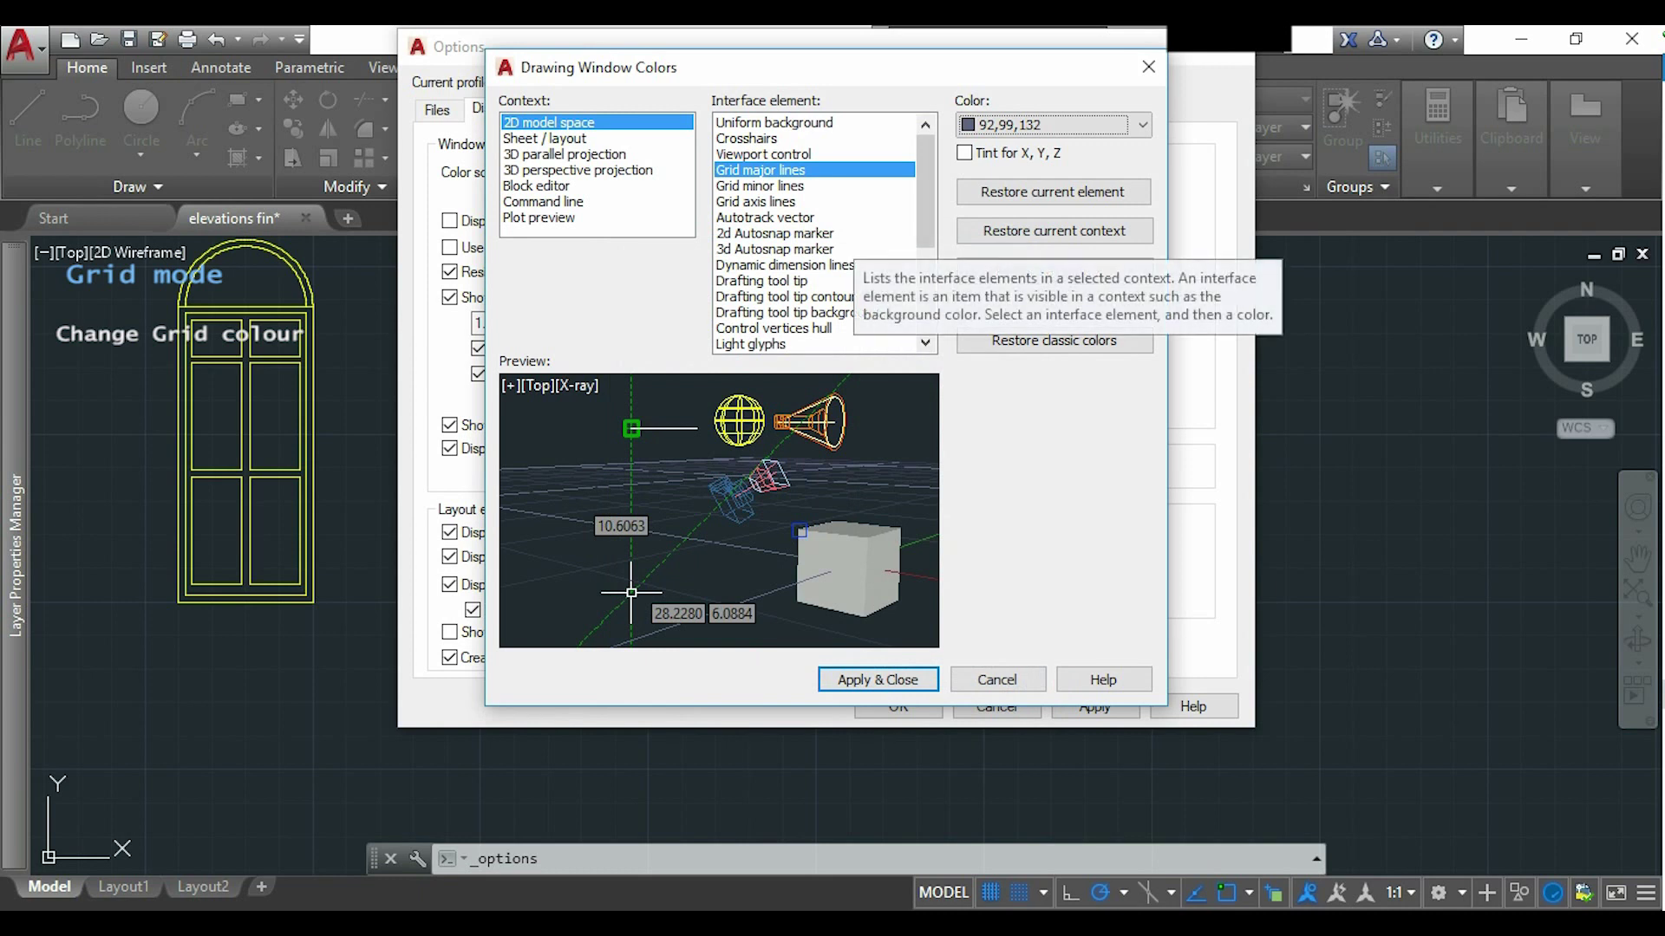
Recolour Grid minor lines to 71,78,102 at luminance 34, then Apply & Close.
left_click(760, 186)
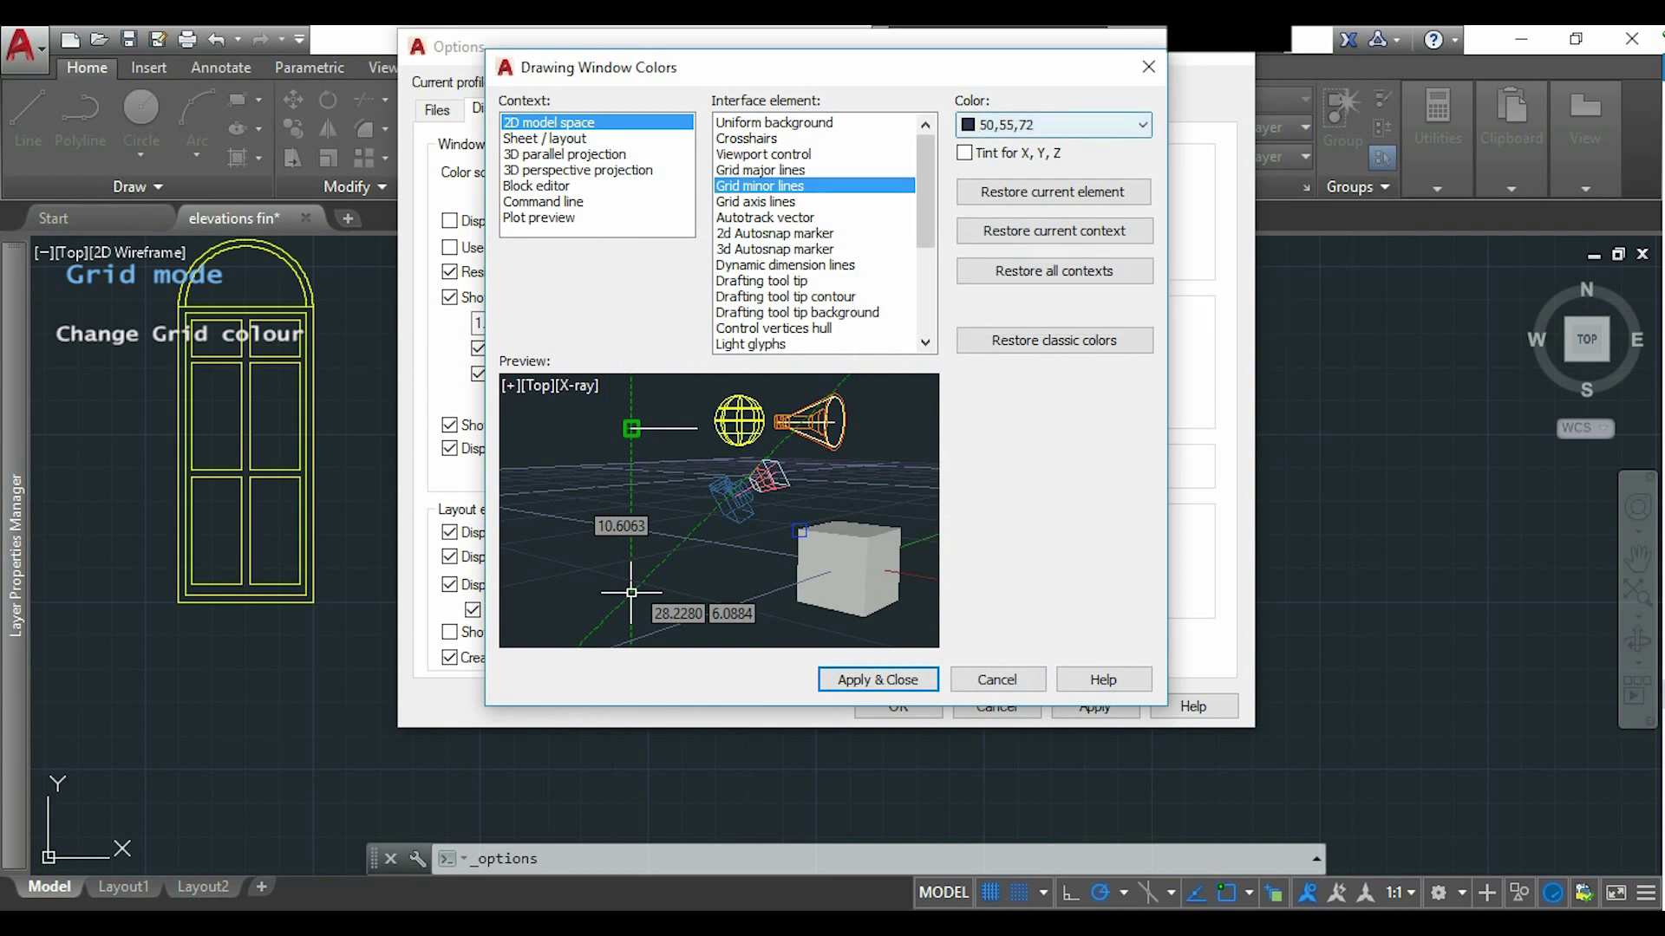
left_click(1053, 124)
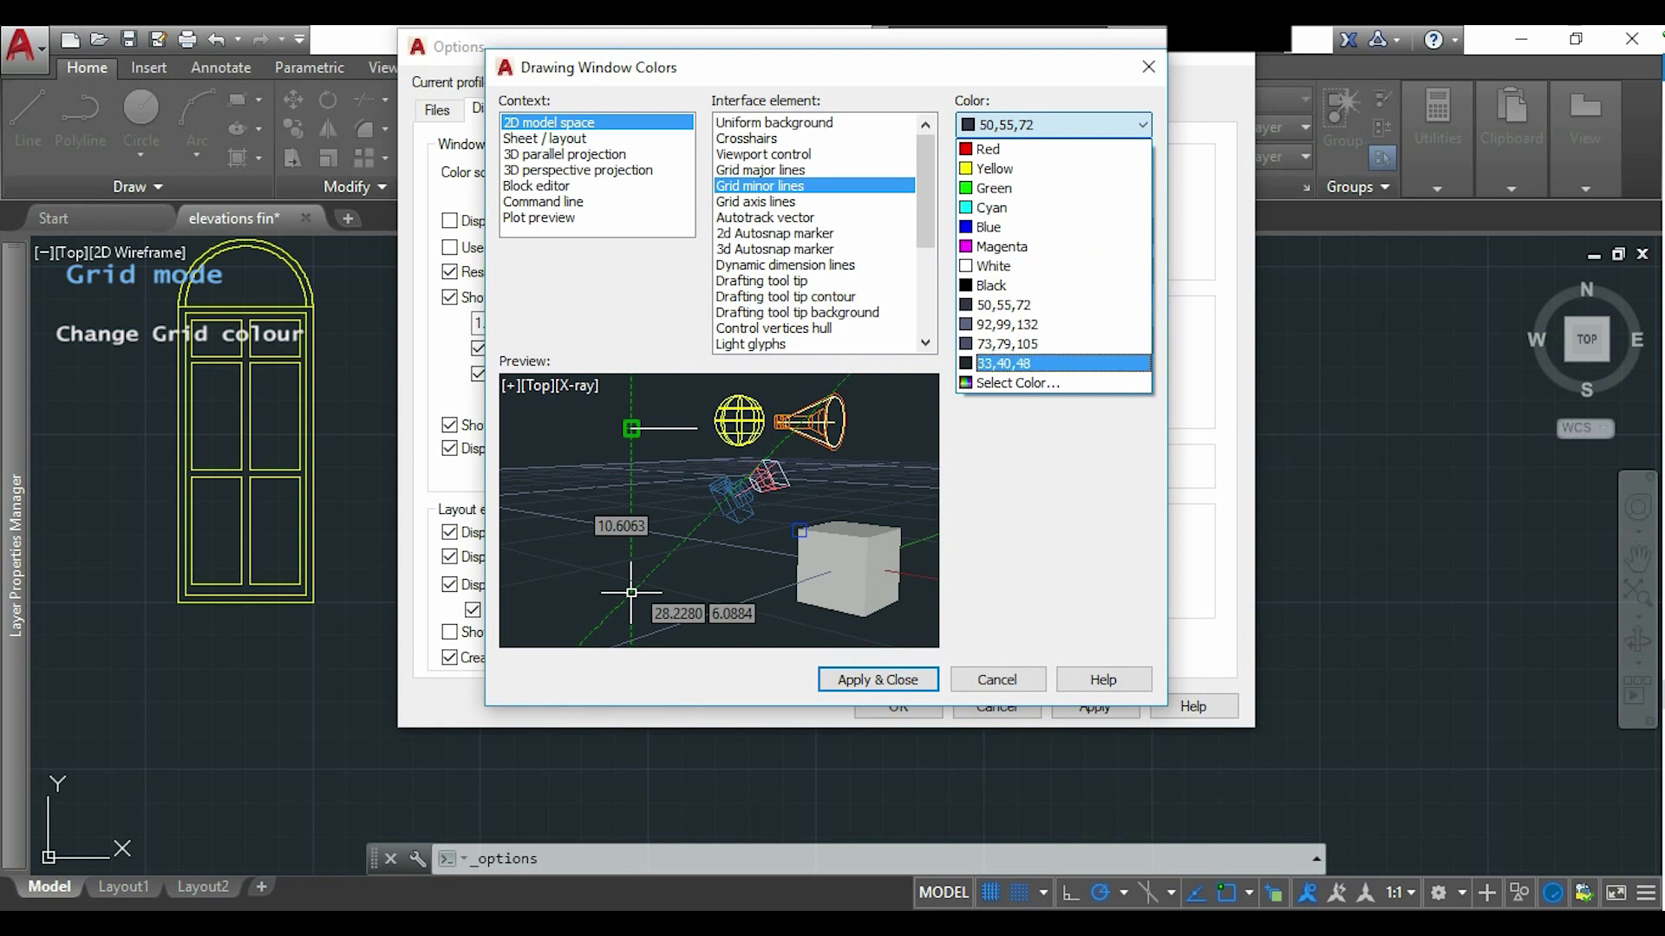
left_click(1014, 382)
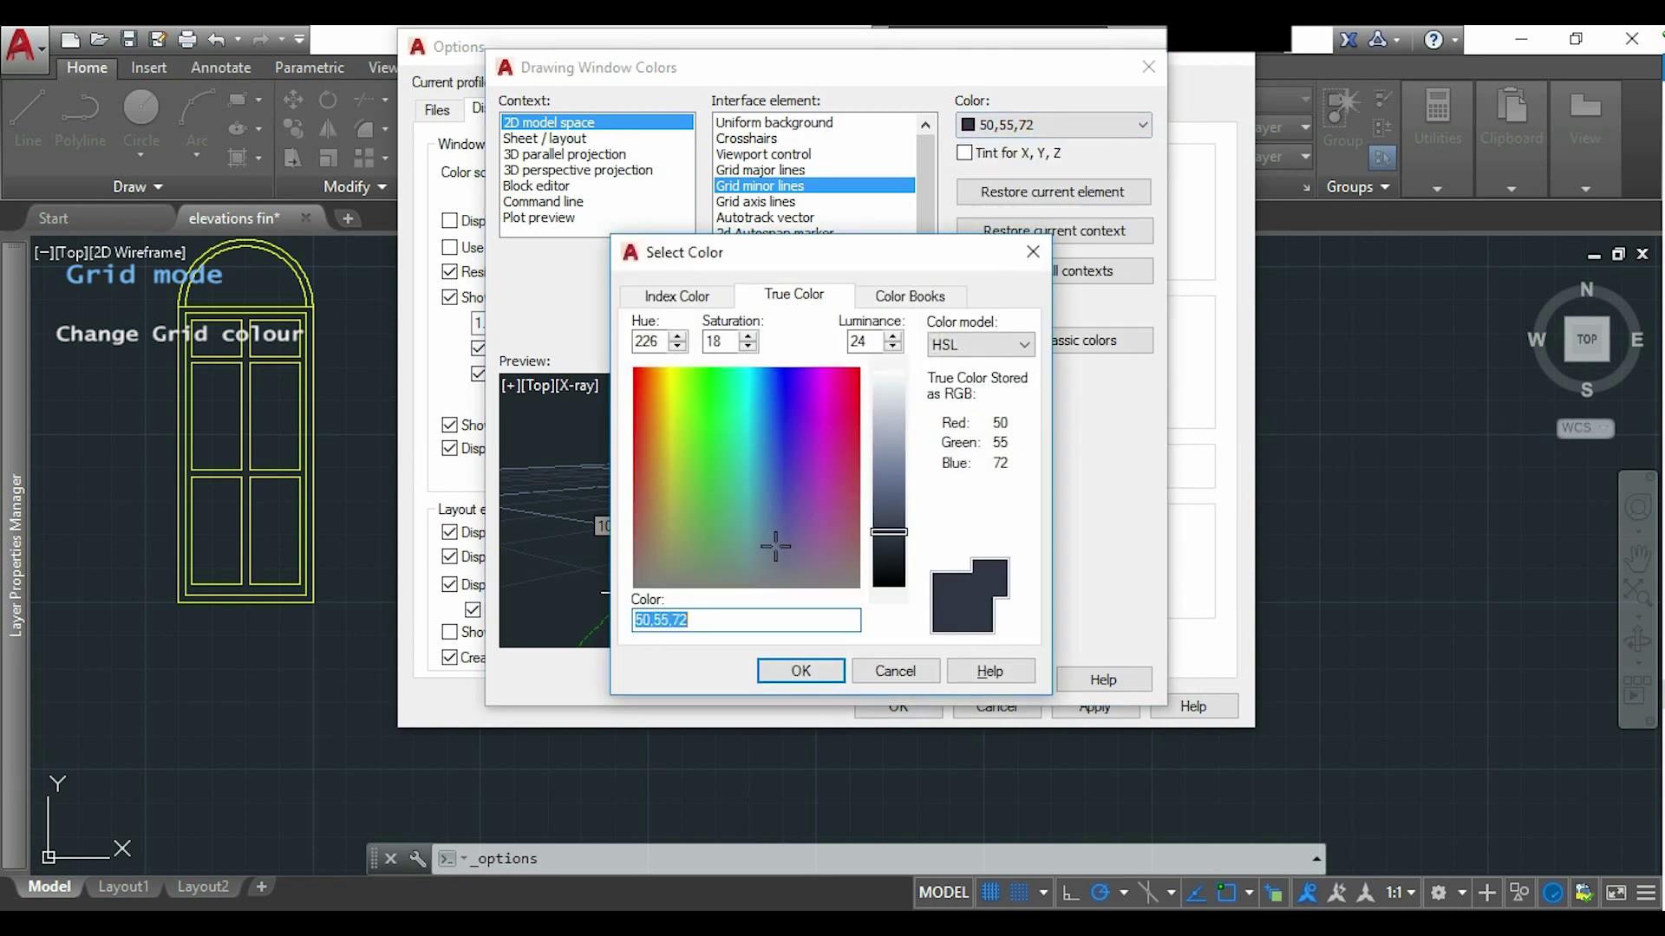
left_click(888, 532)
key("Page_Up")
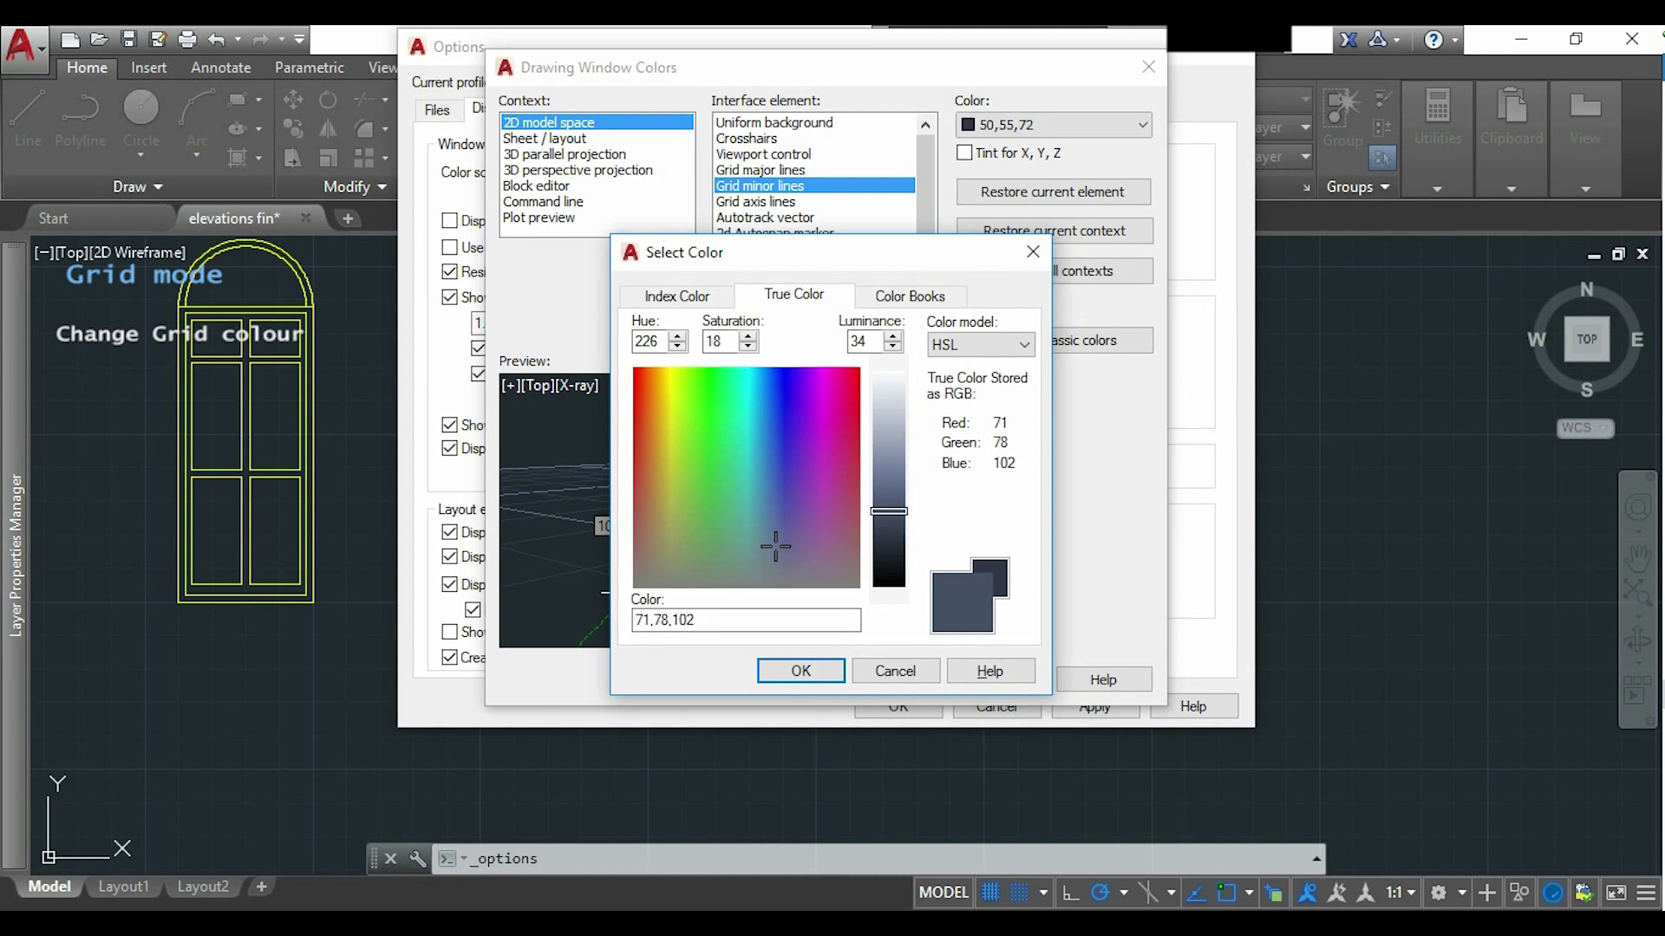
left_click(800, 671)
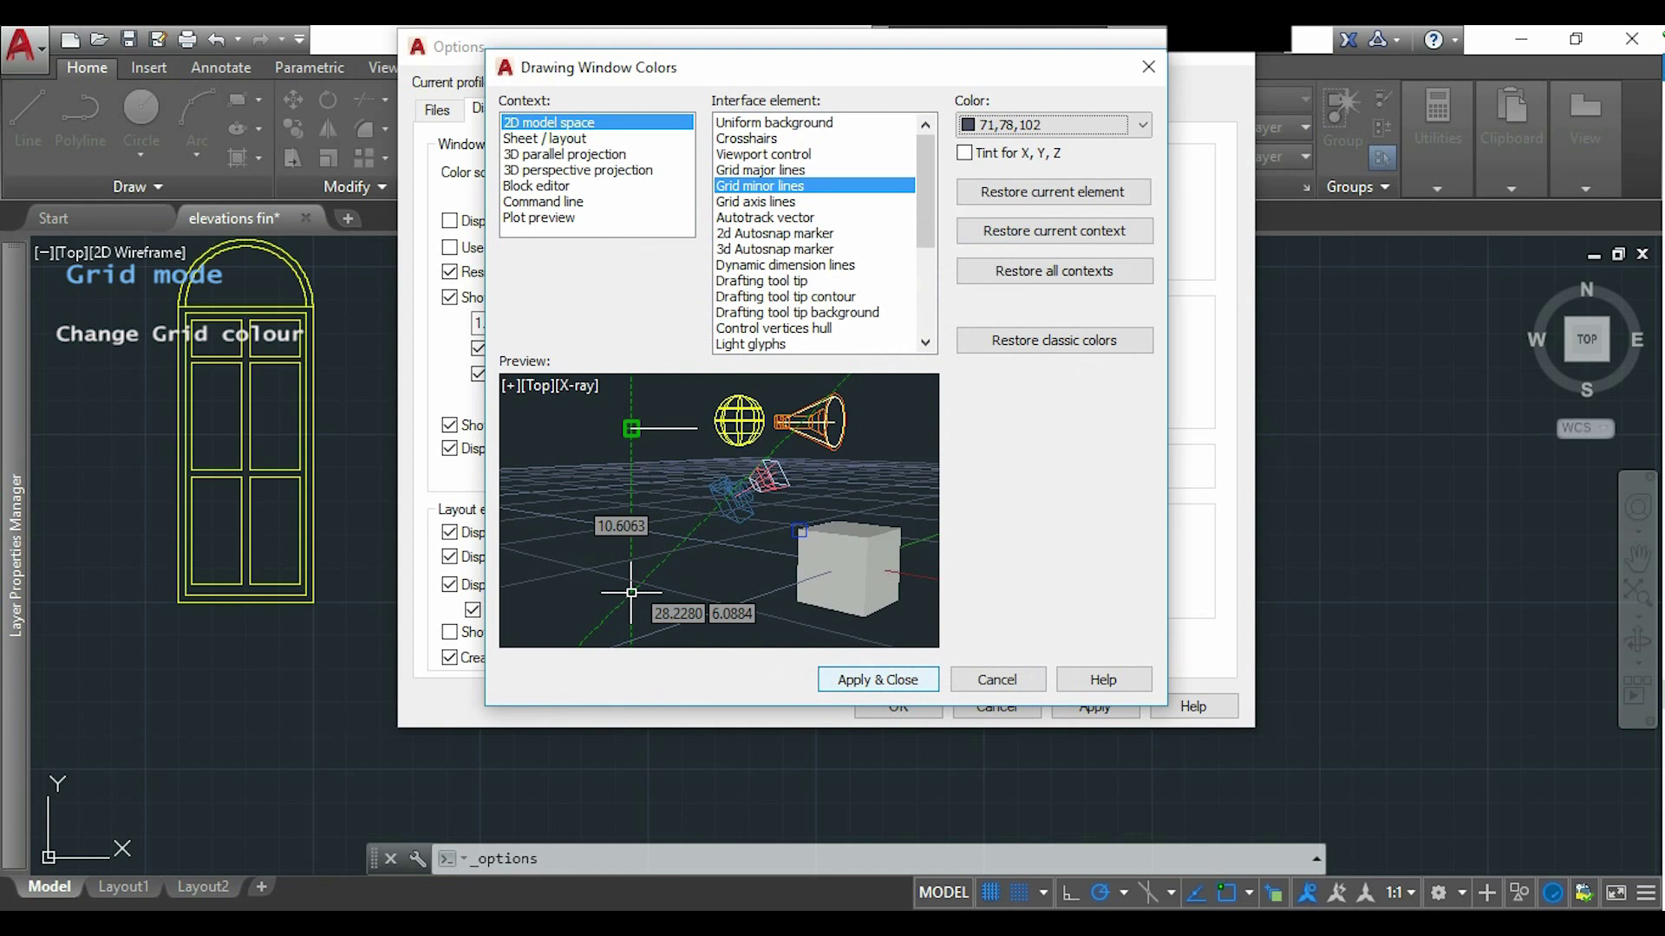
key("Return")
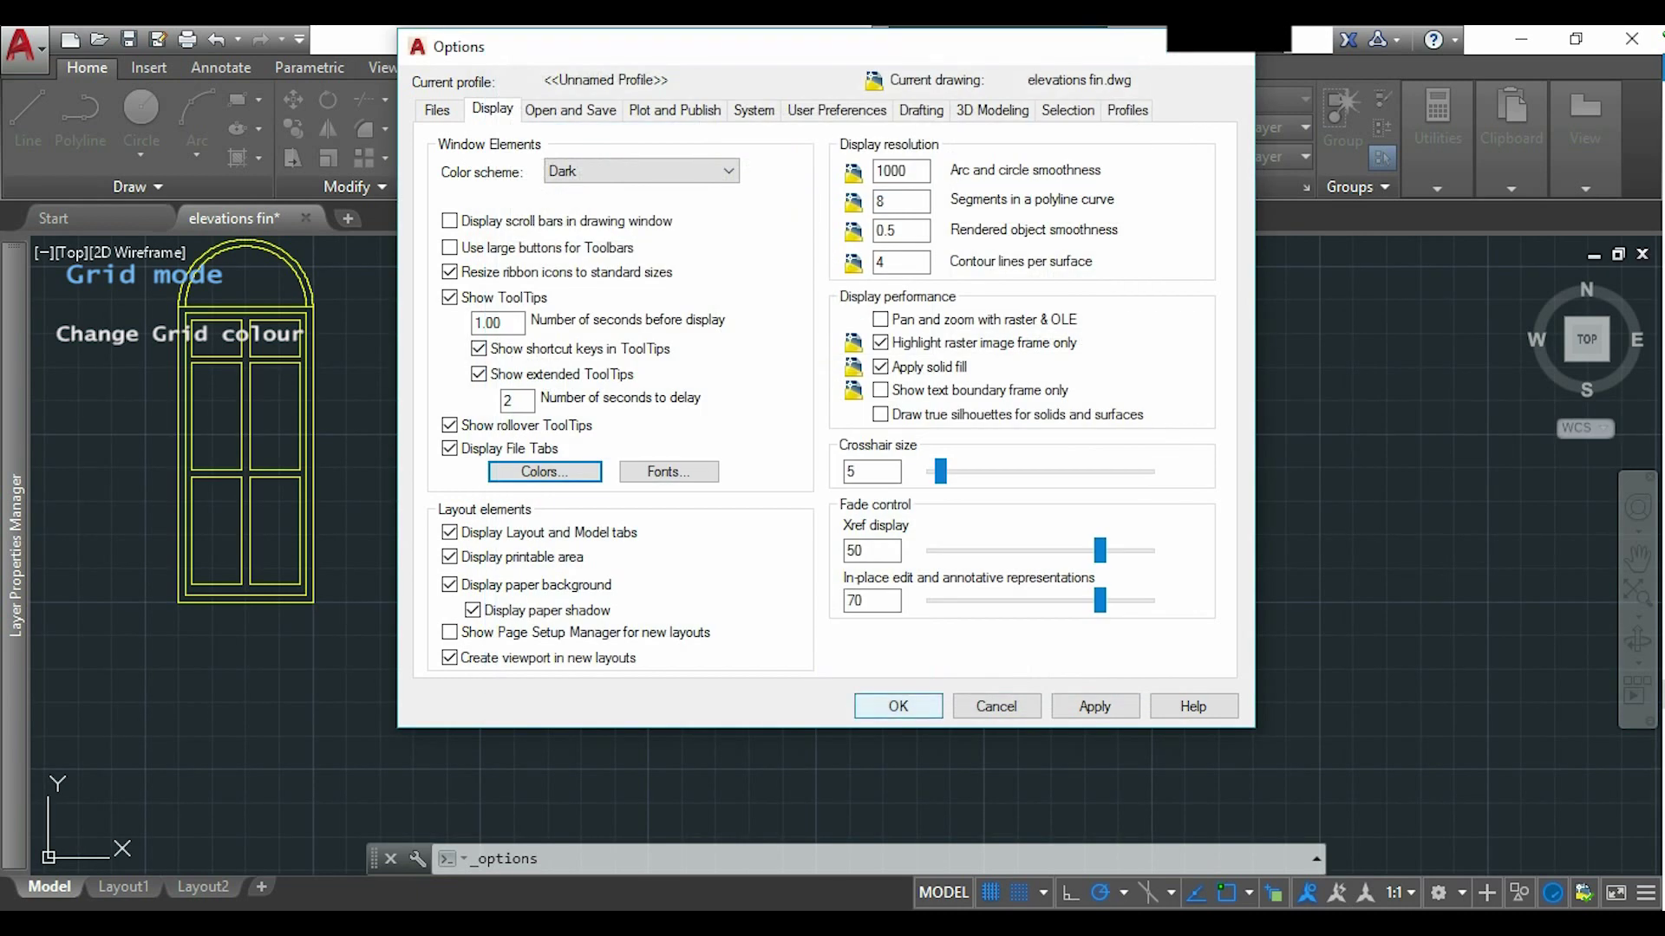
Confirm the Options dialog with OK to return to the drawing.
left_click(898, 706)
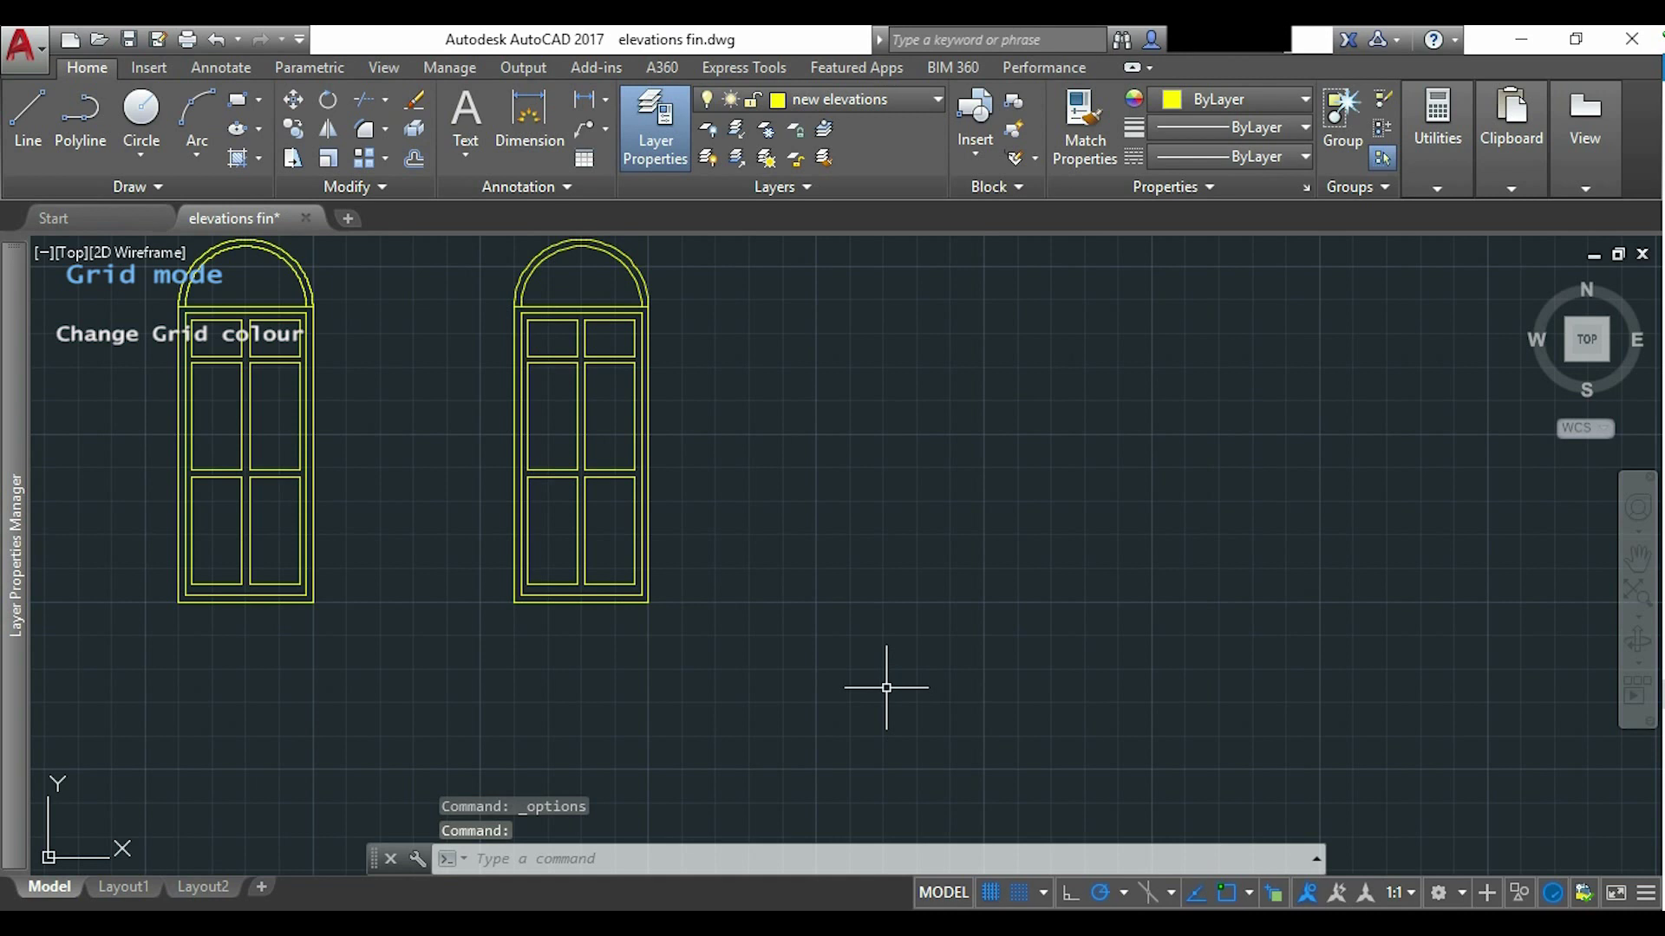